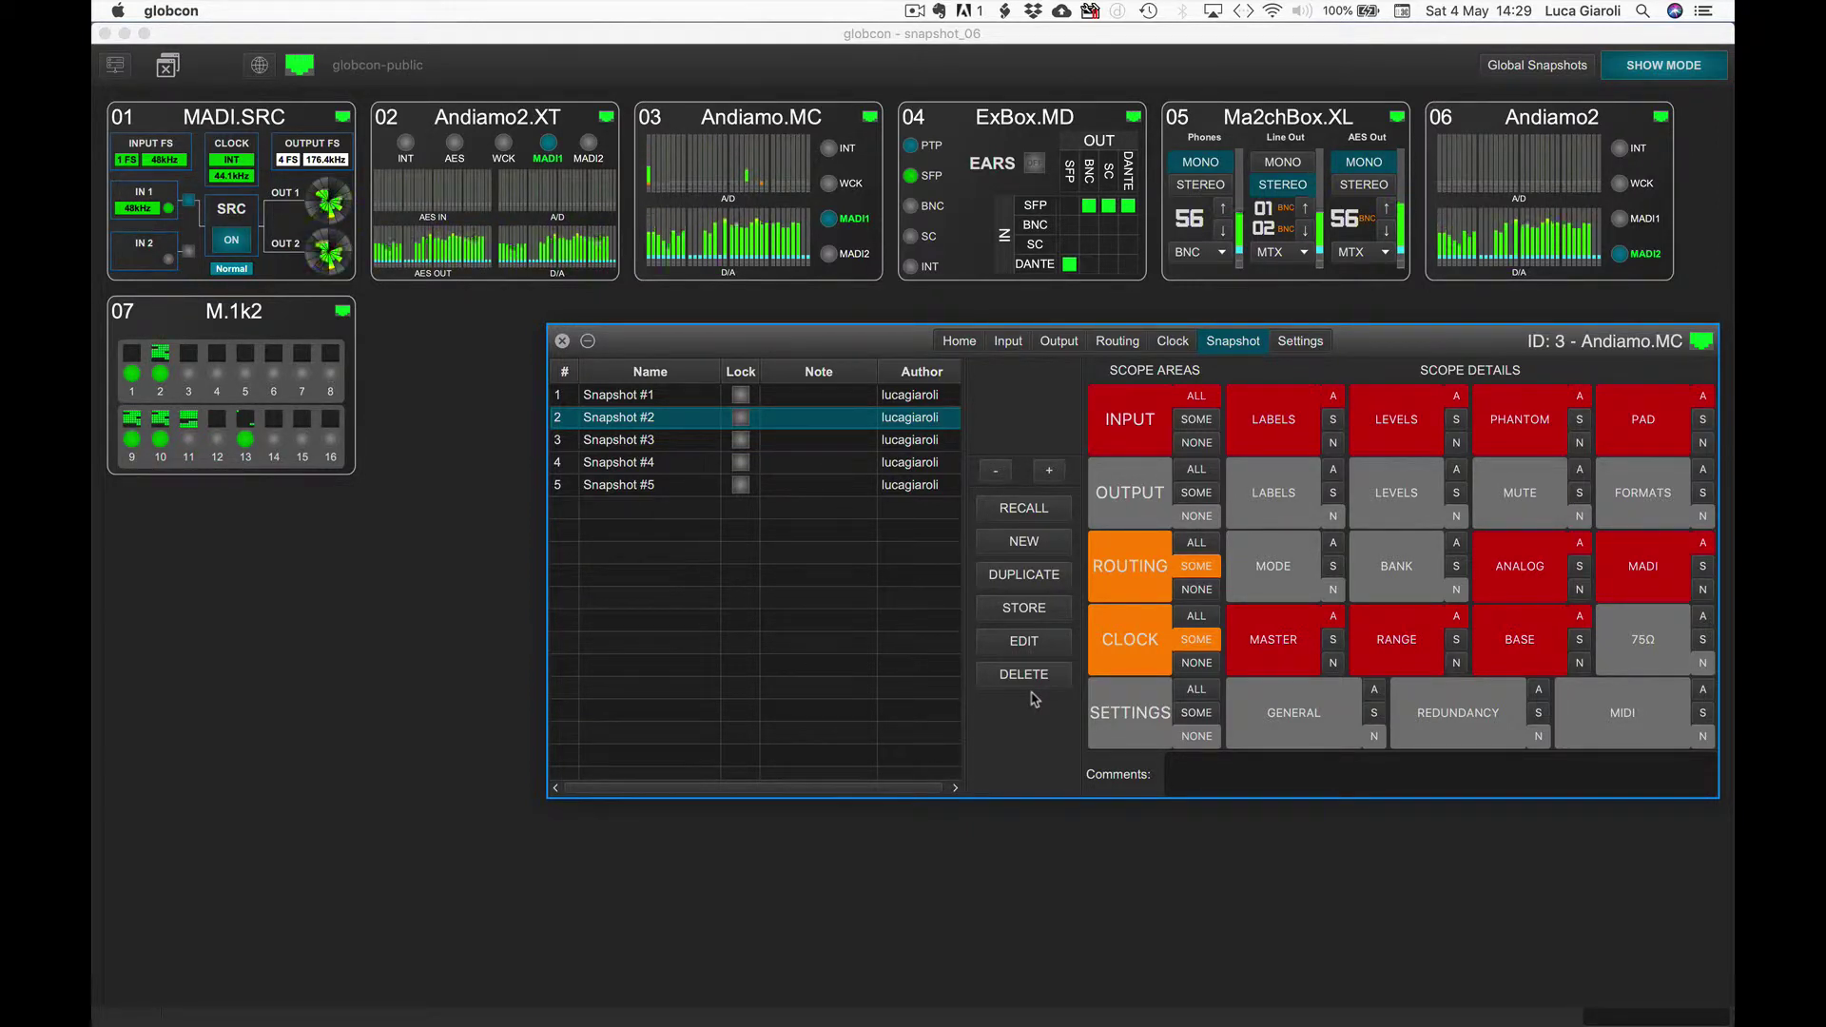
Step: Open Snapshot #4 of the Andiamo.MC device for editing in online mode
left_click(687, 465)
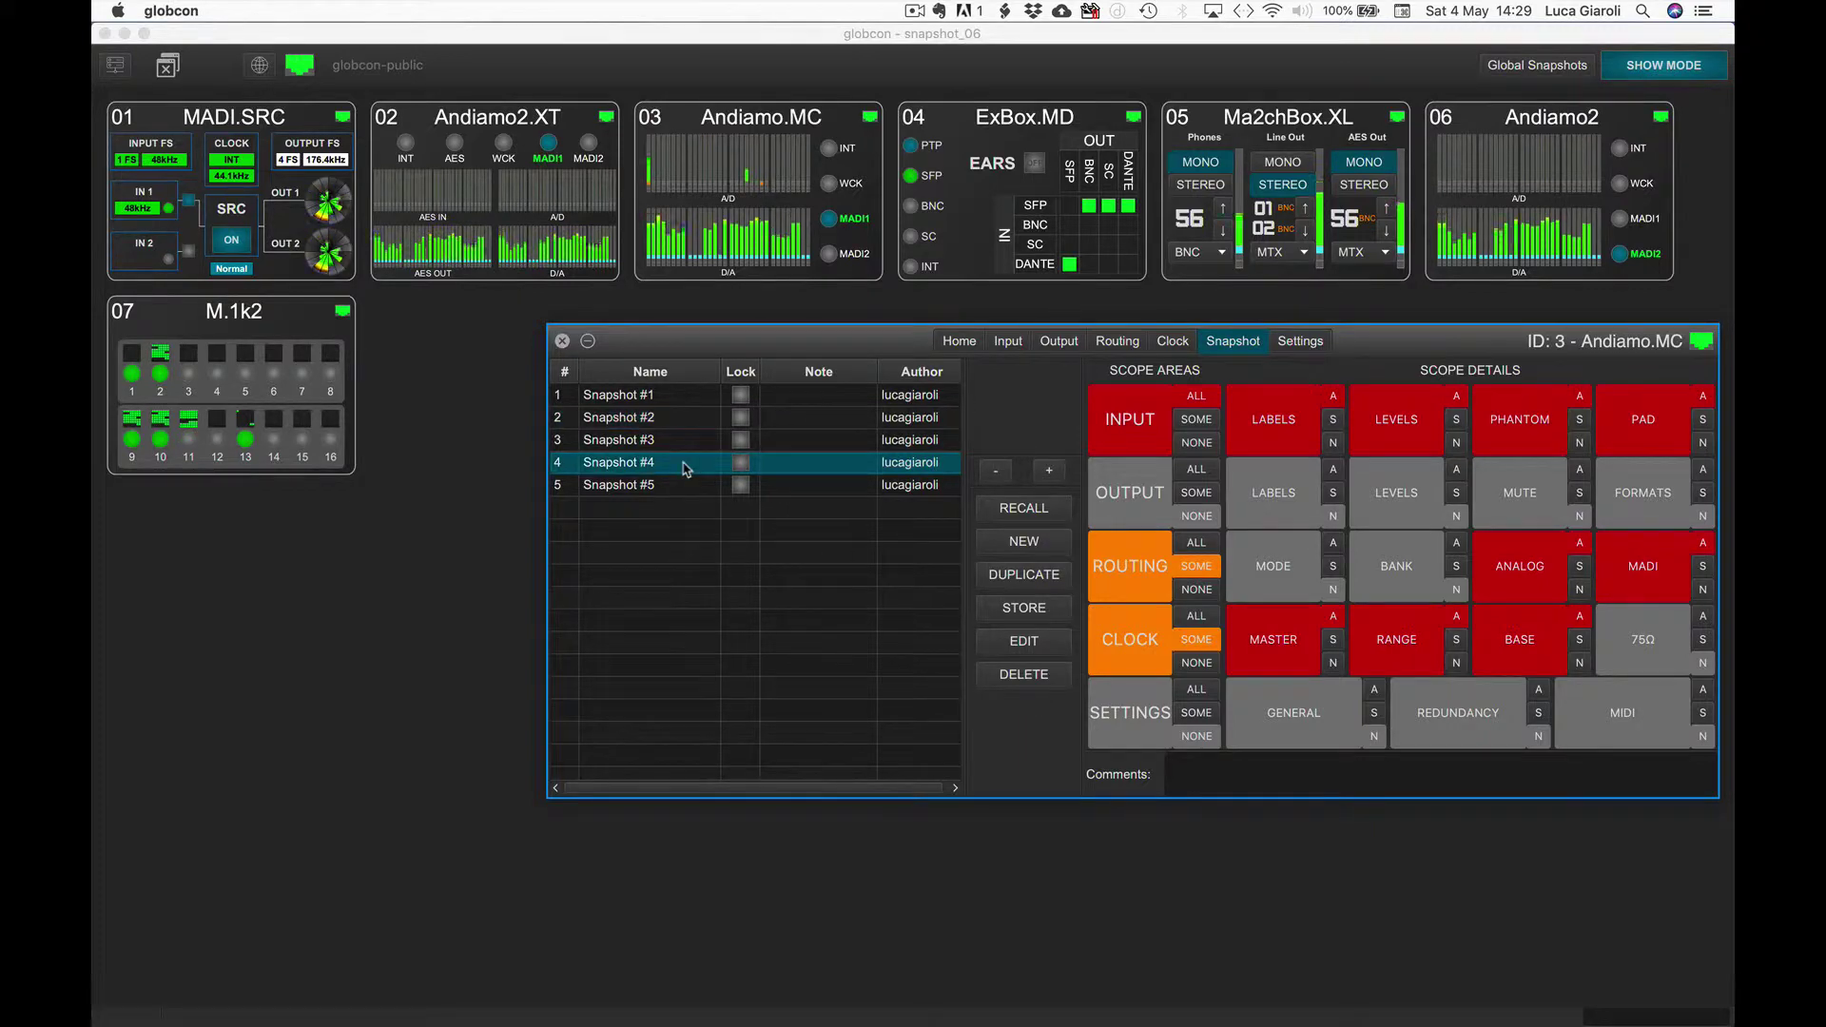
left_click(1023, 643)
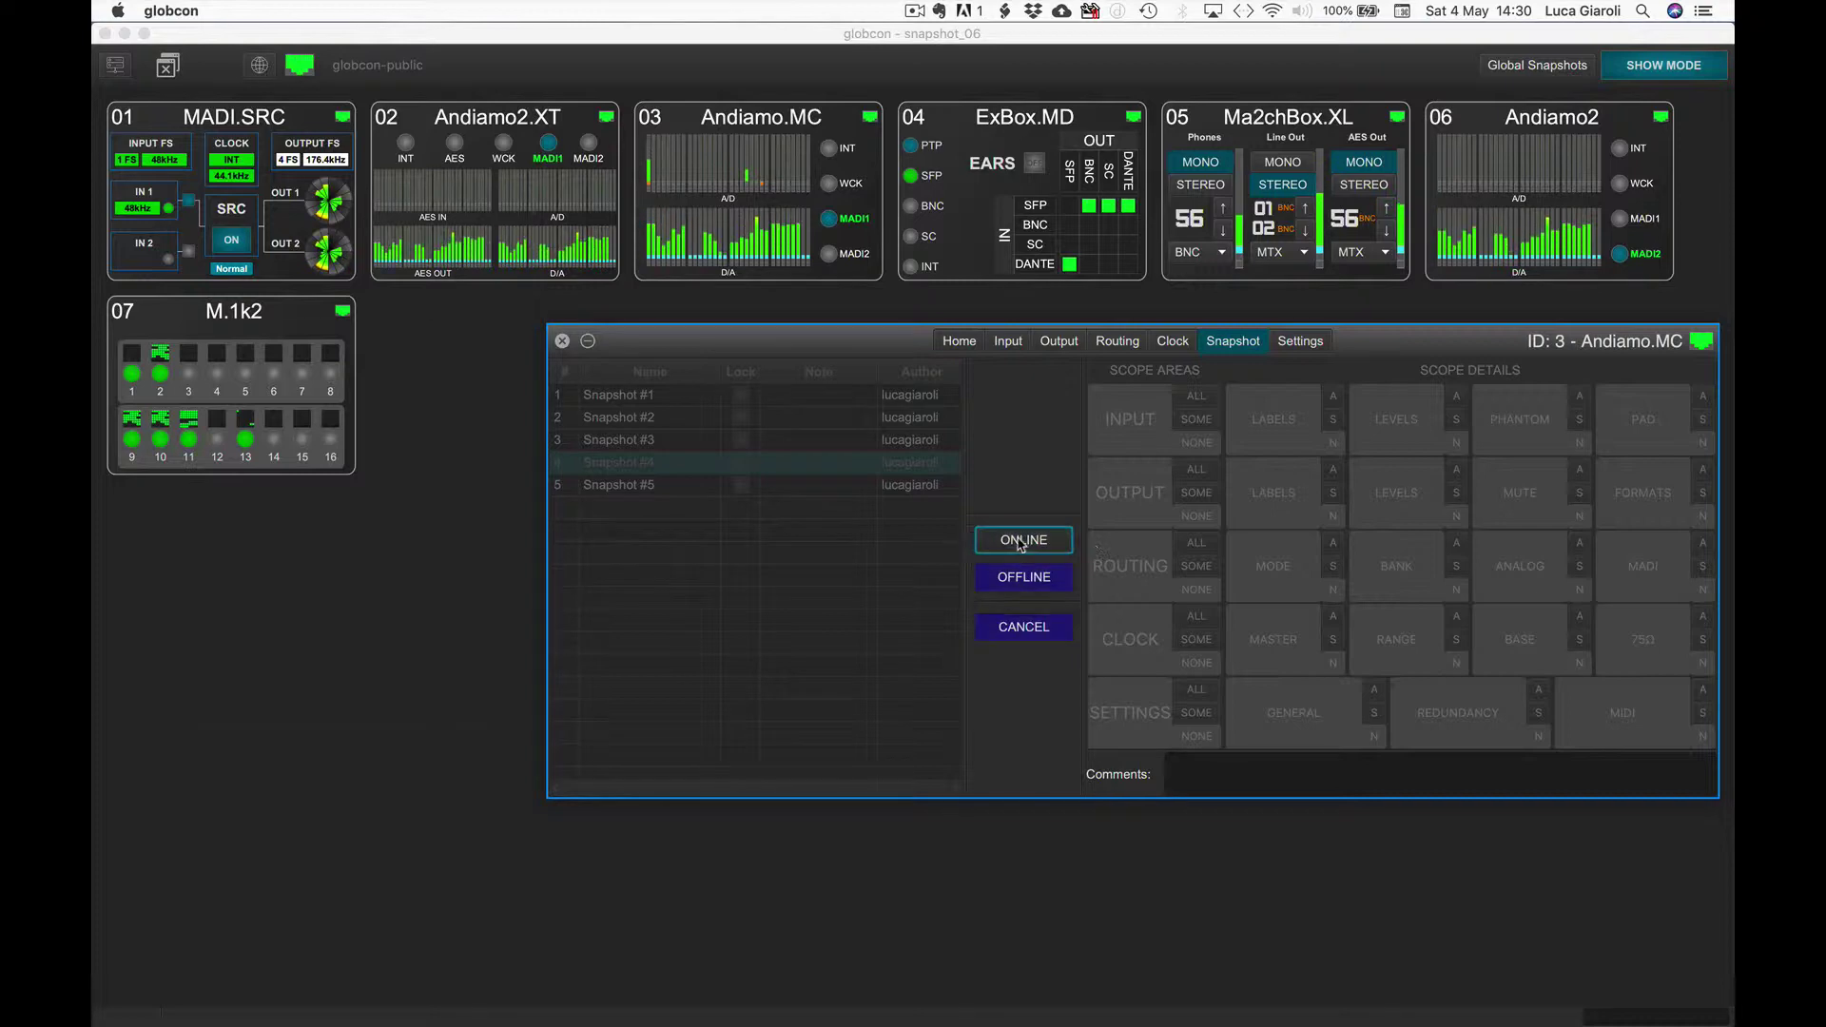
left_click(1057, 542)
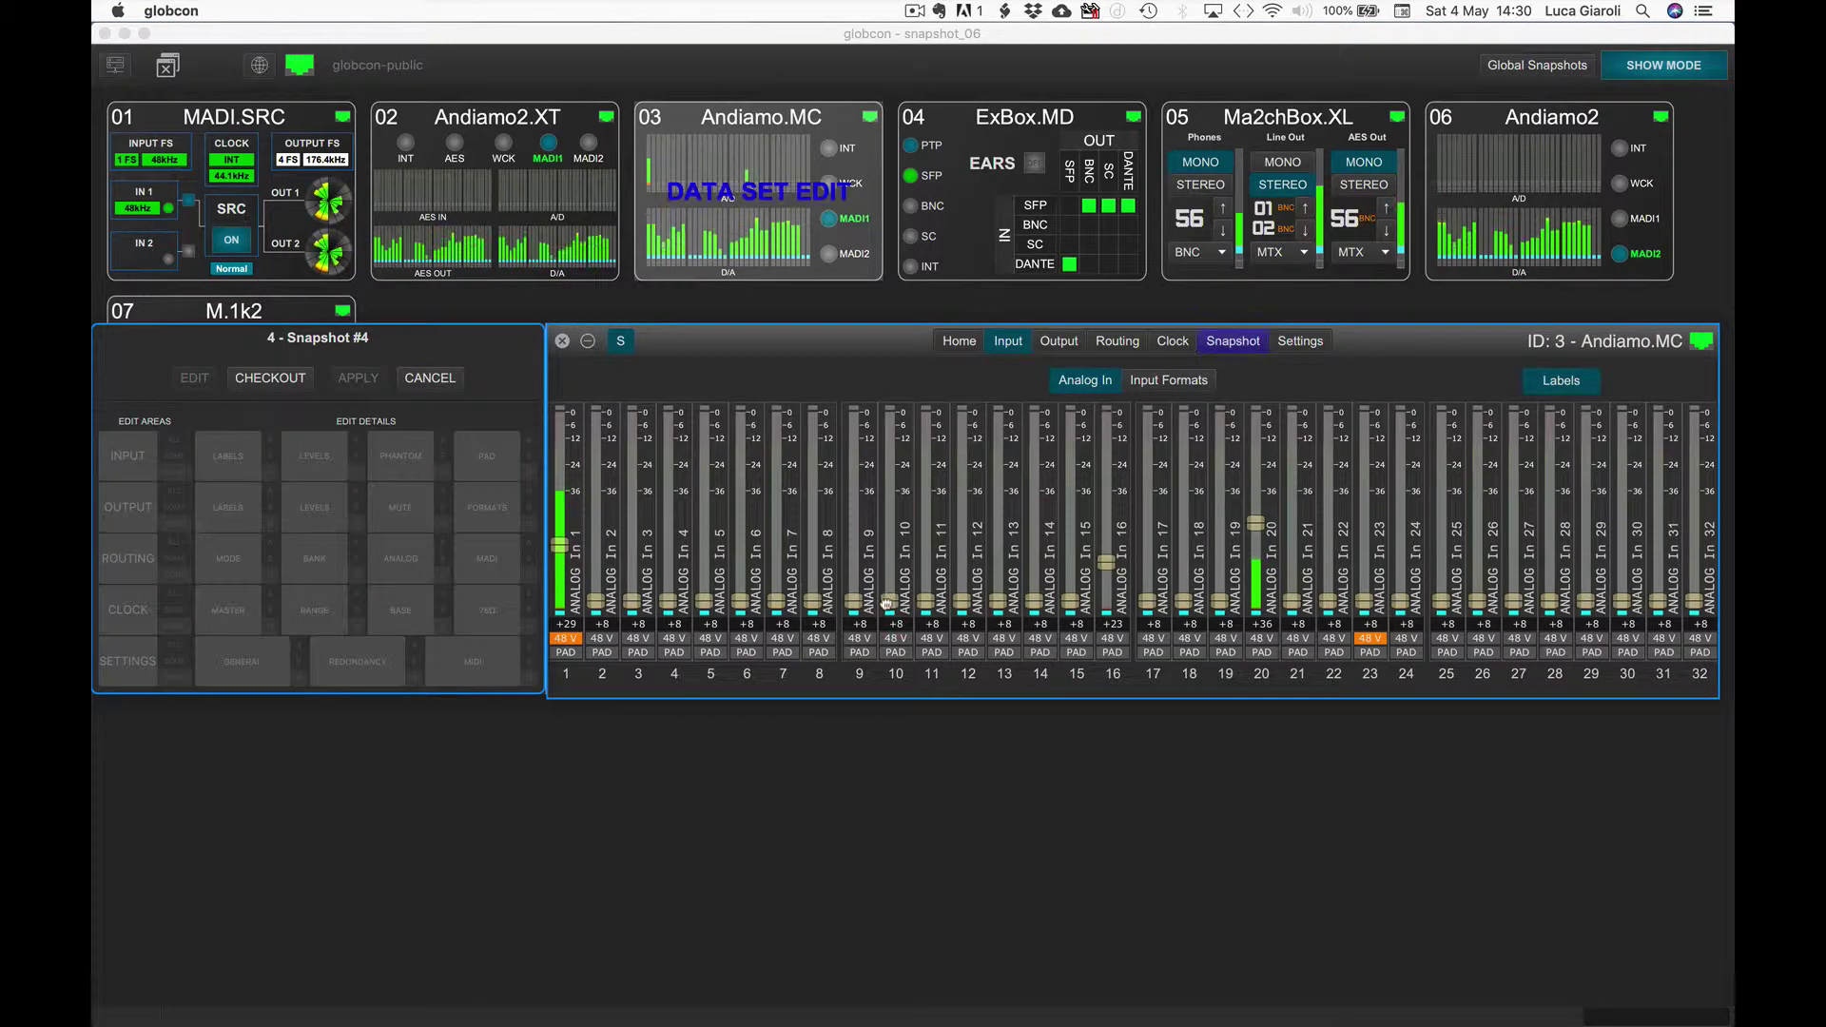
Step: Raise the gain of ANALOG In 10 to +52, enable the pad on input 13 and 48 V on input 14
left_click_drag(894, 599, 894, 466)
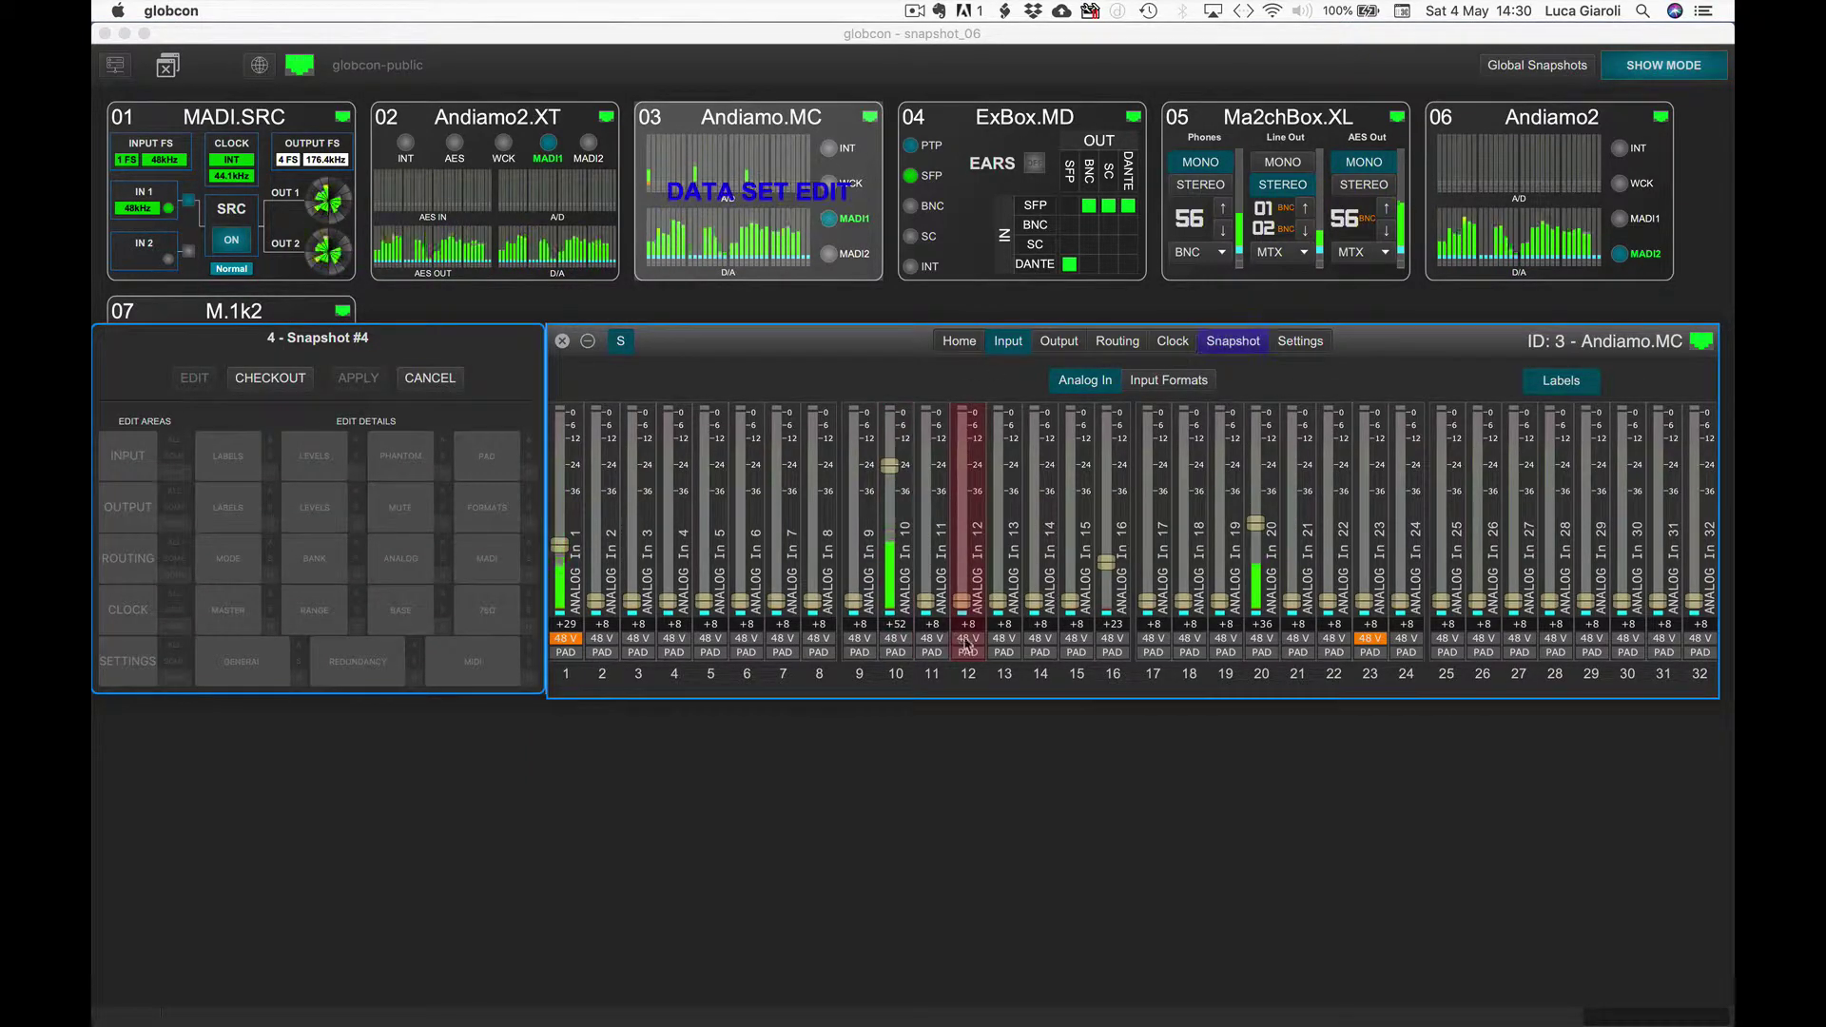
left_click(1003, 653)
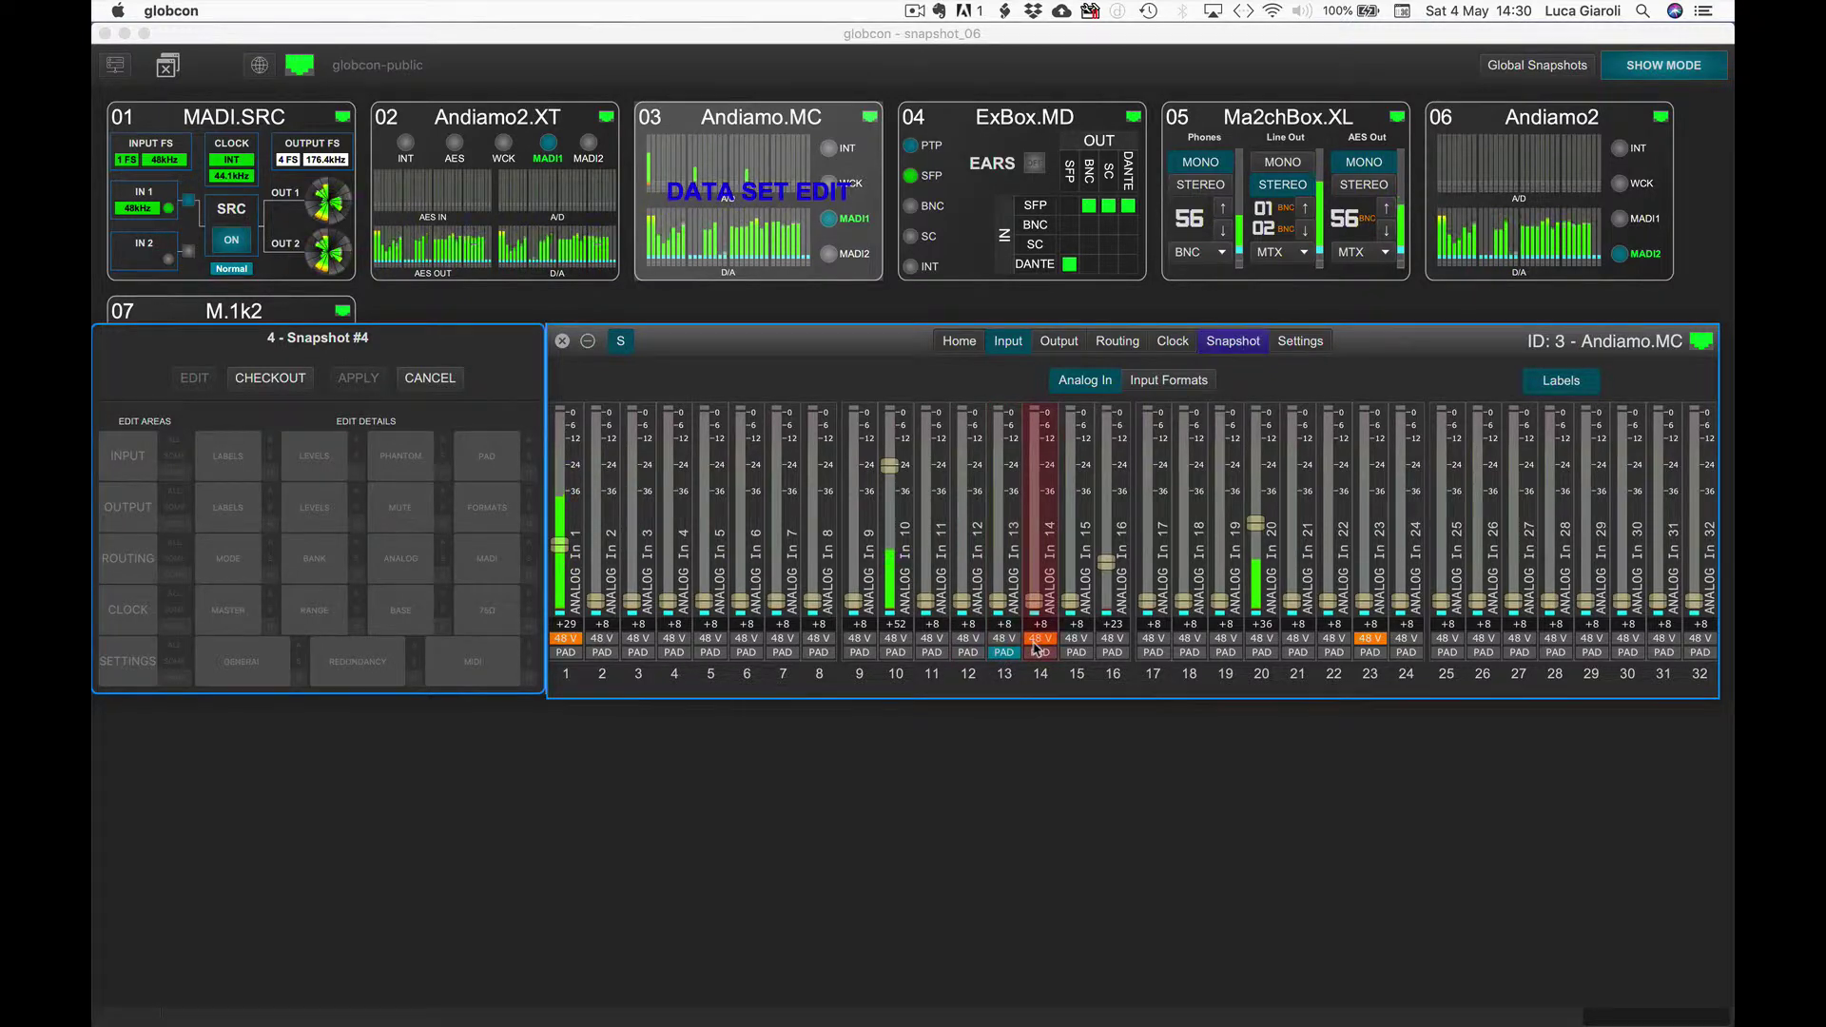
Step: Reshape the low cut band in INPUT 1's Layer 1 equalizer to 210 Hz with a gain of -9.3 dB
left_click_drag(555, 363, 695, 504)
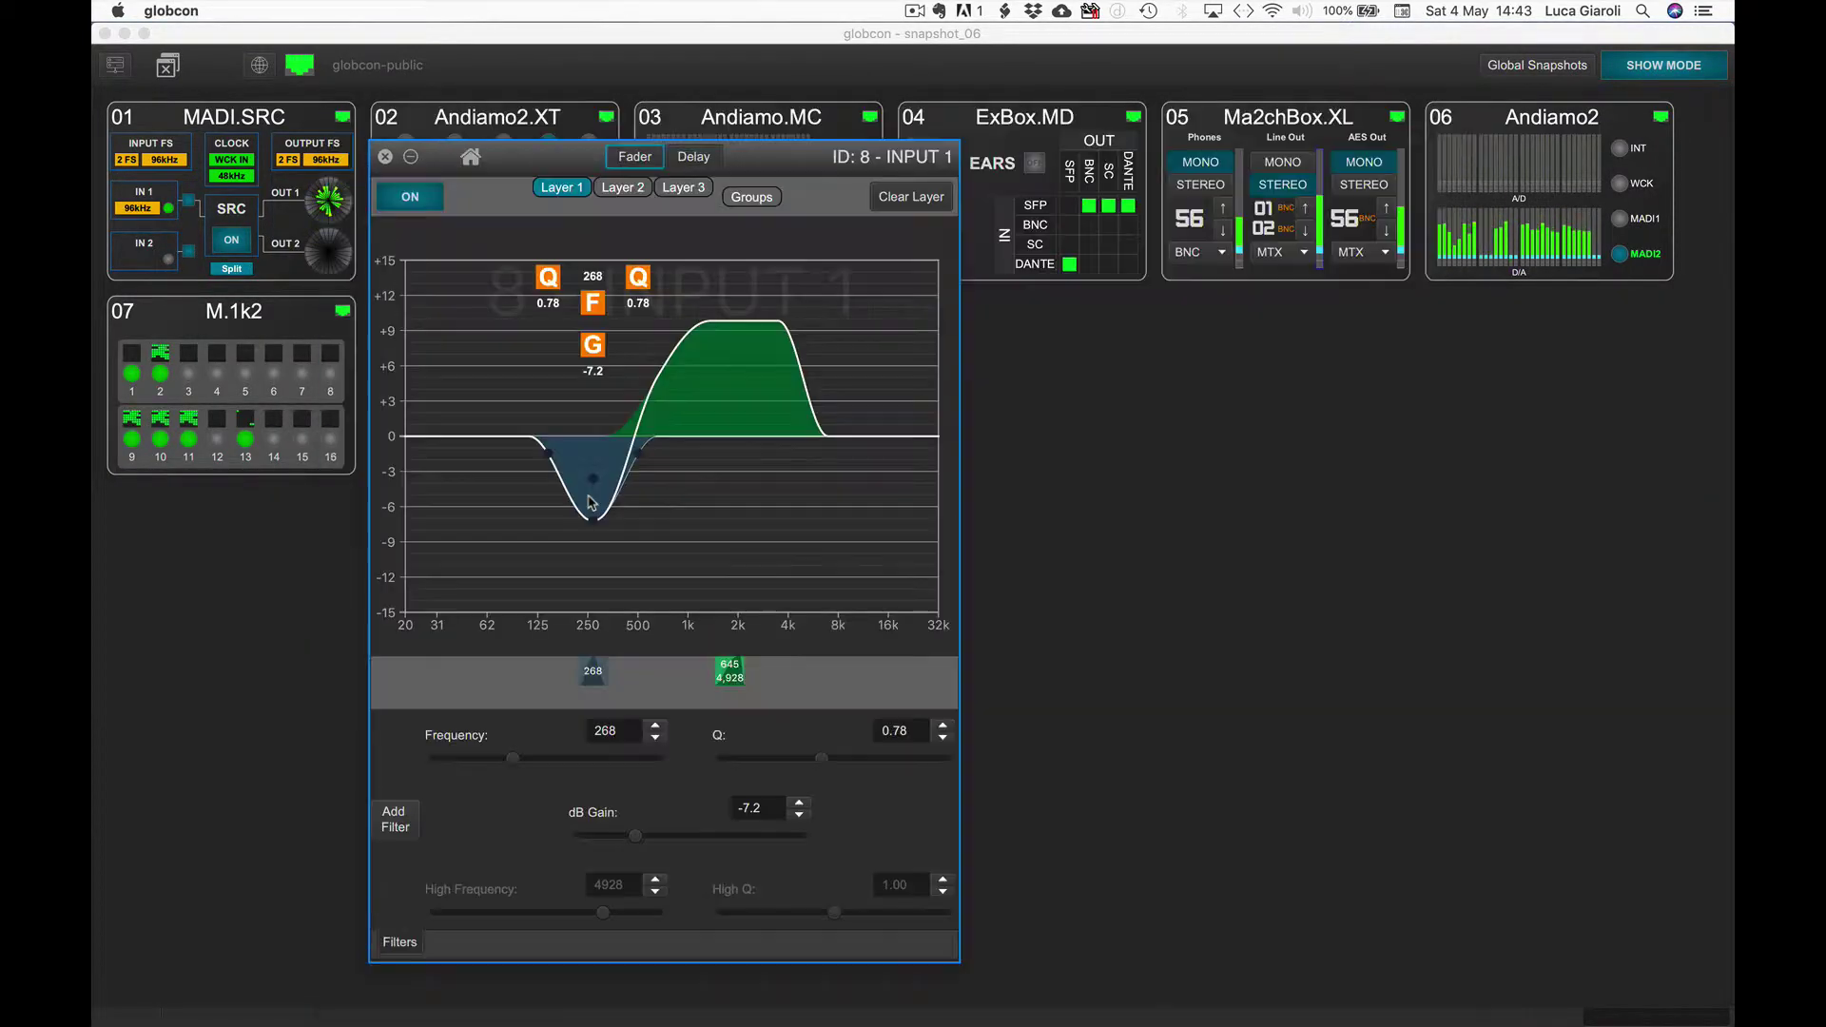
left_click_drag(582, 475, 589, 506)
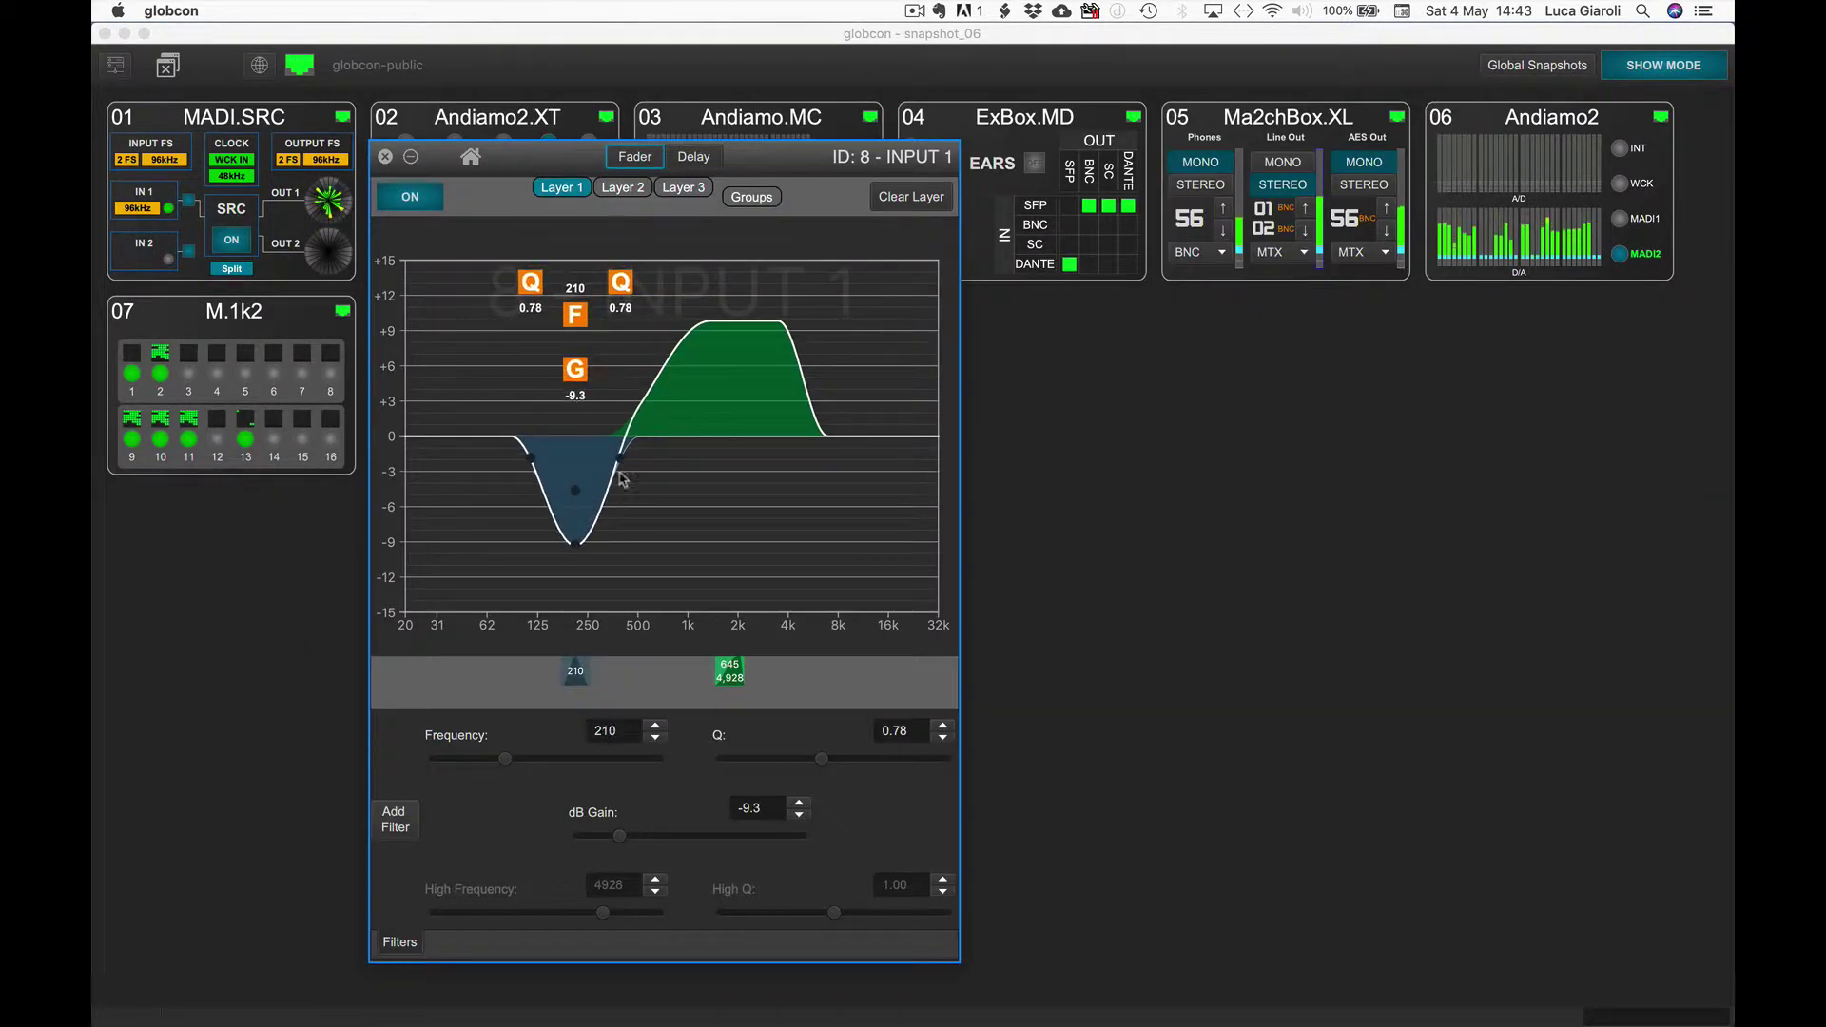
left_click_drag(721, 392, 720, 411)
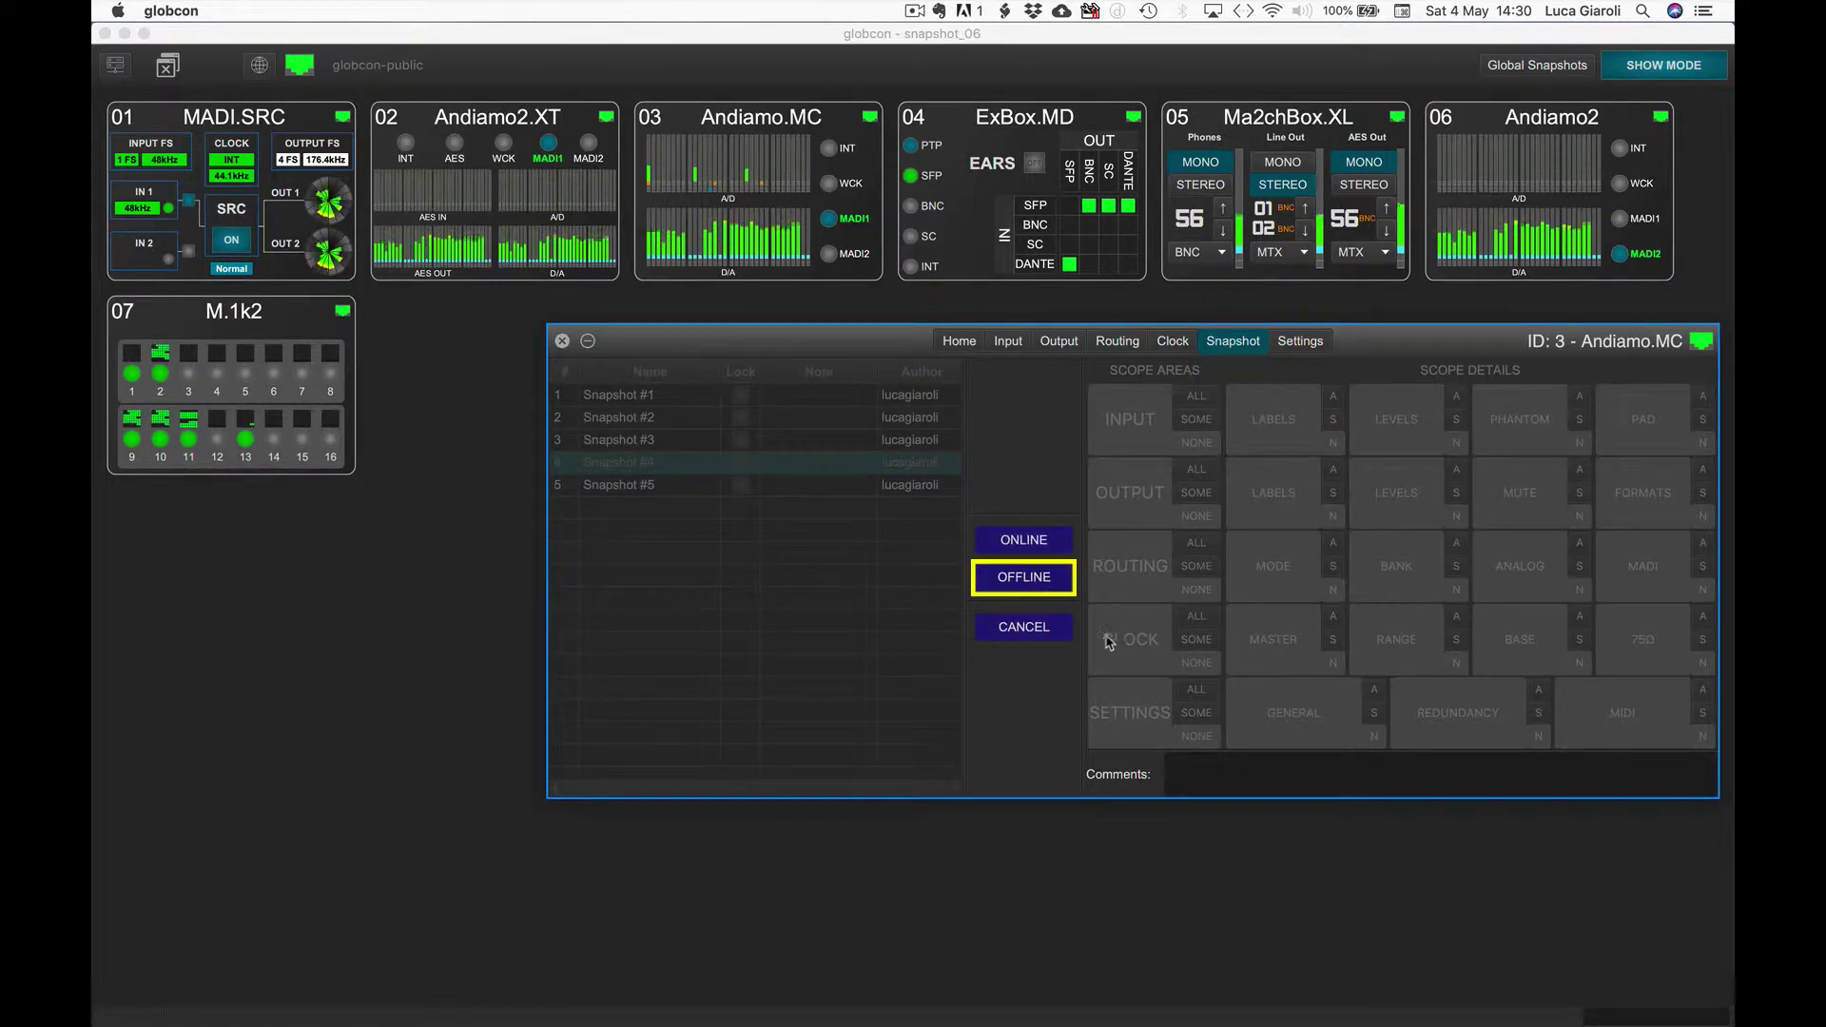
Step: Open Snapshot #4 of Andiamo.MC for offline editing and lower the gain of ANALOG In 10
left_click(1061, 582)
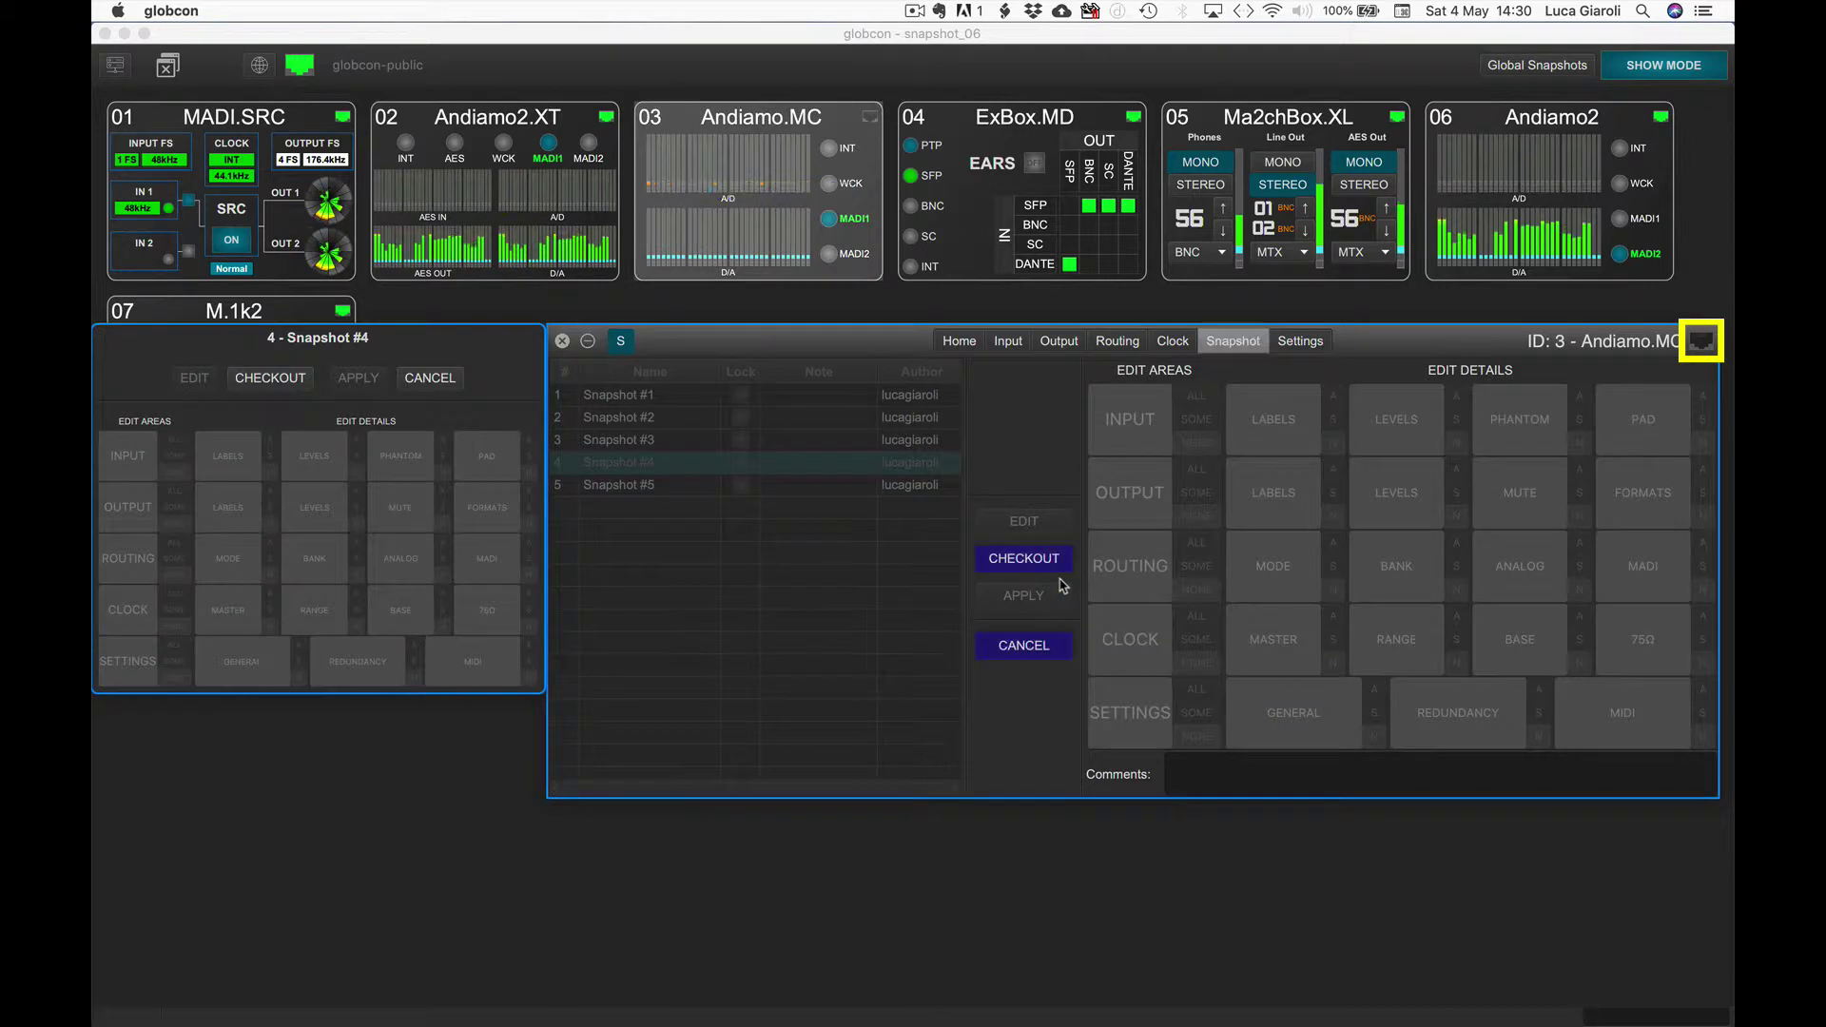
left_click(1055, 565)
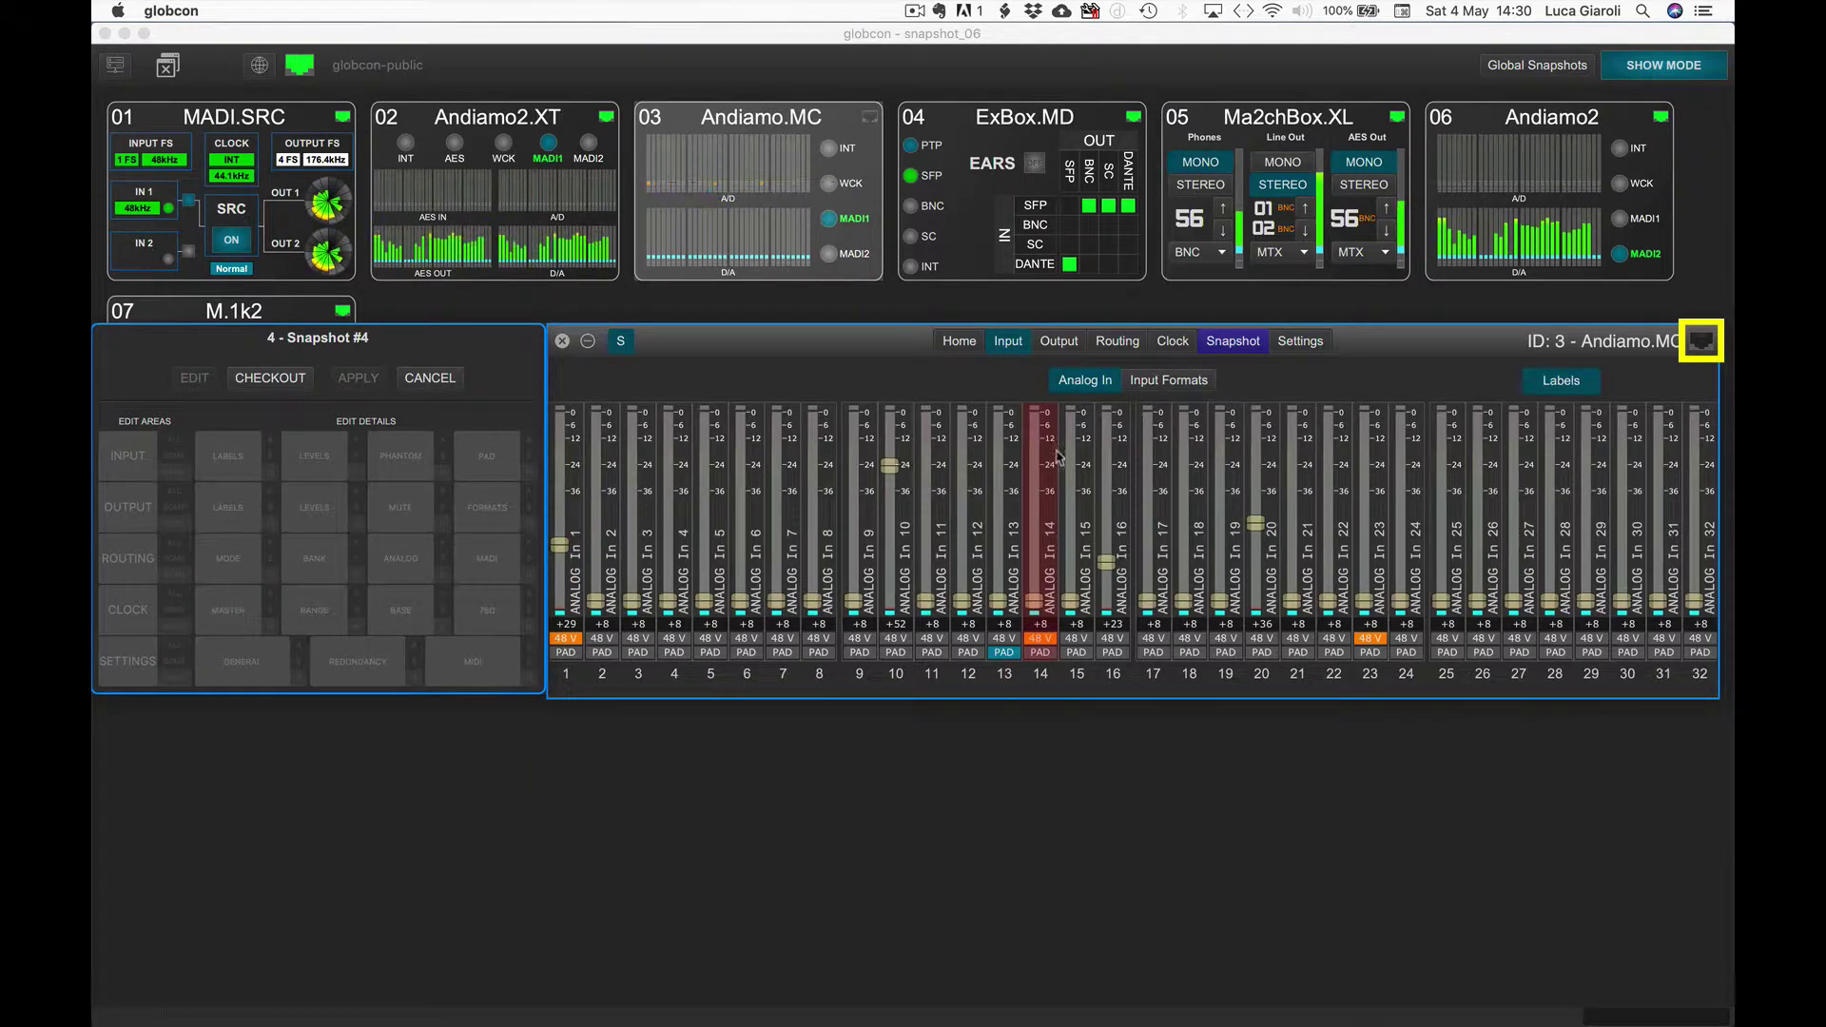
left_click_drag(890, 466, 888, 549)
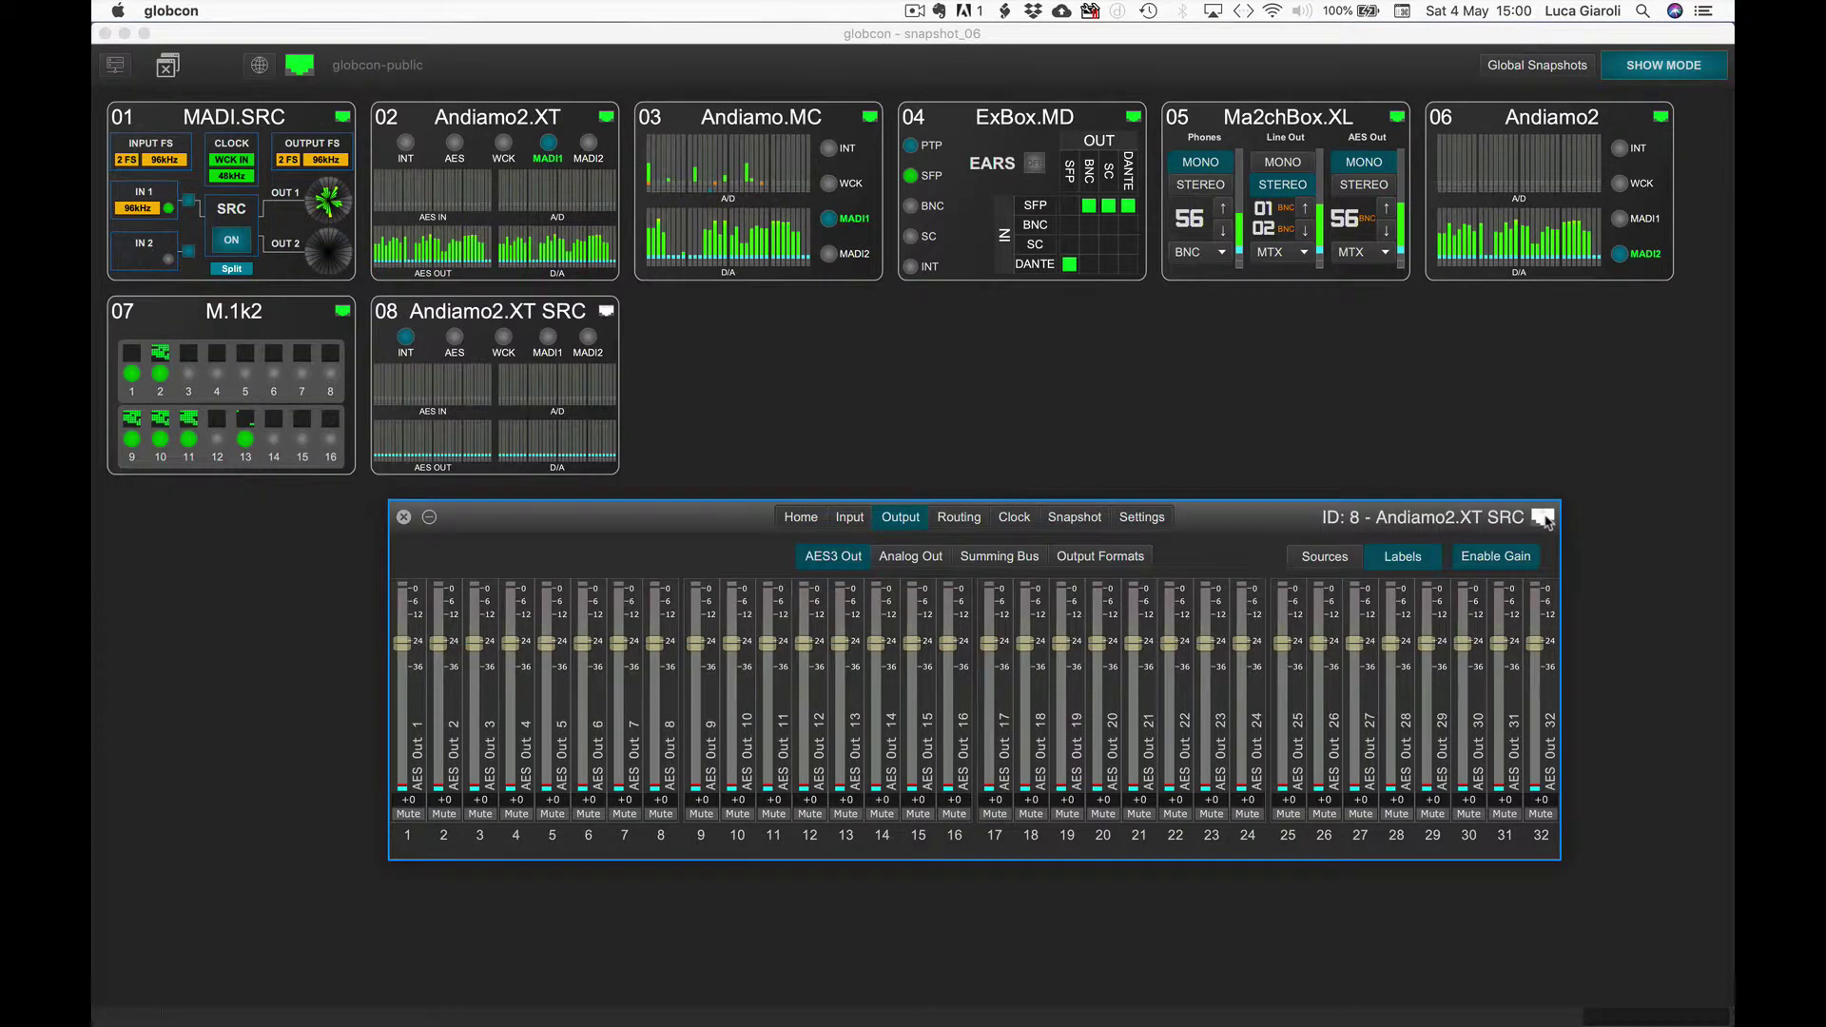
mouse_move(1544, 519)
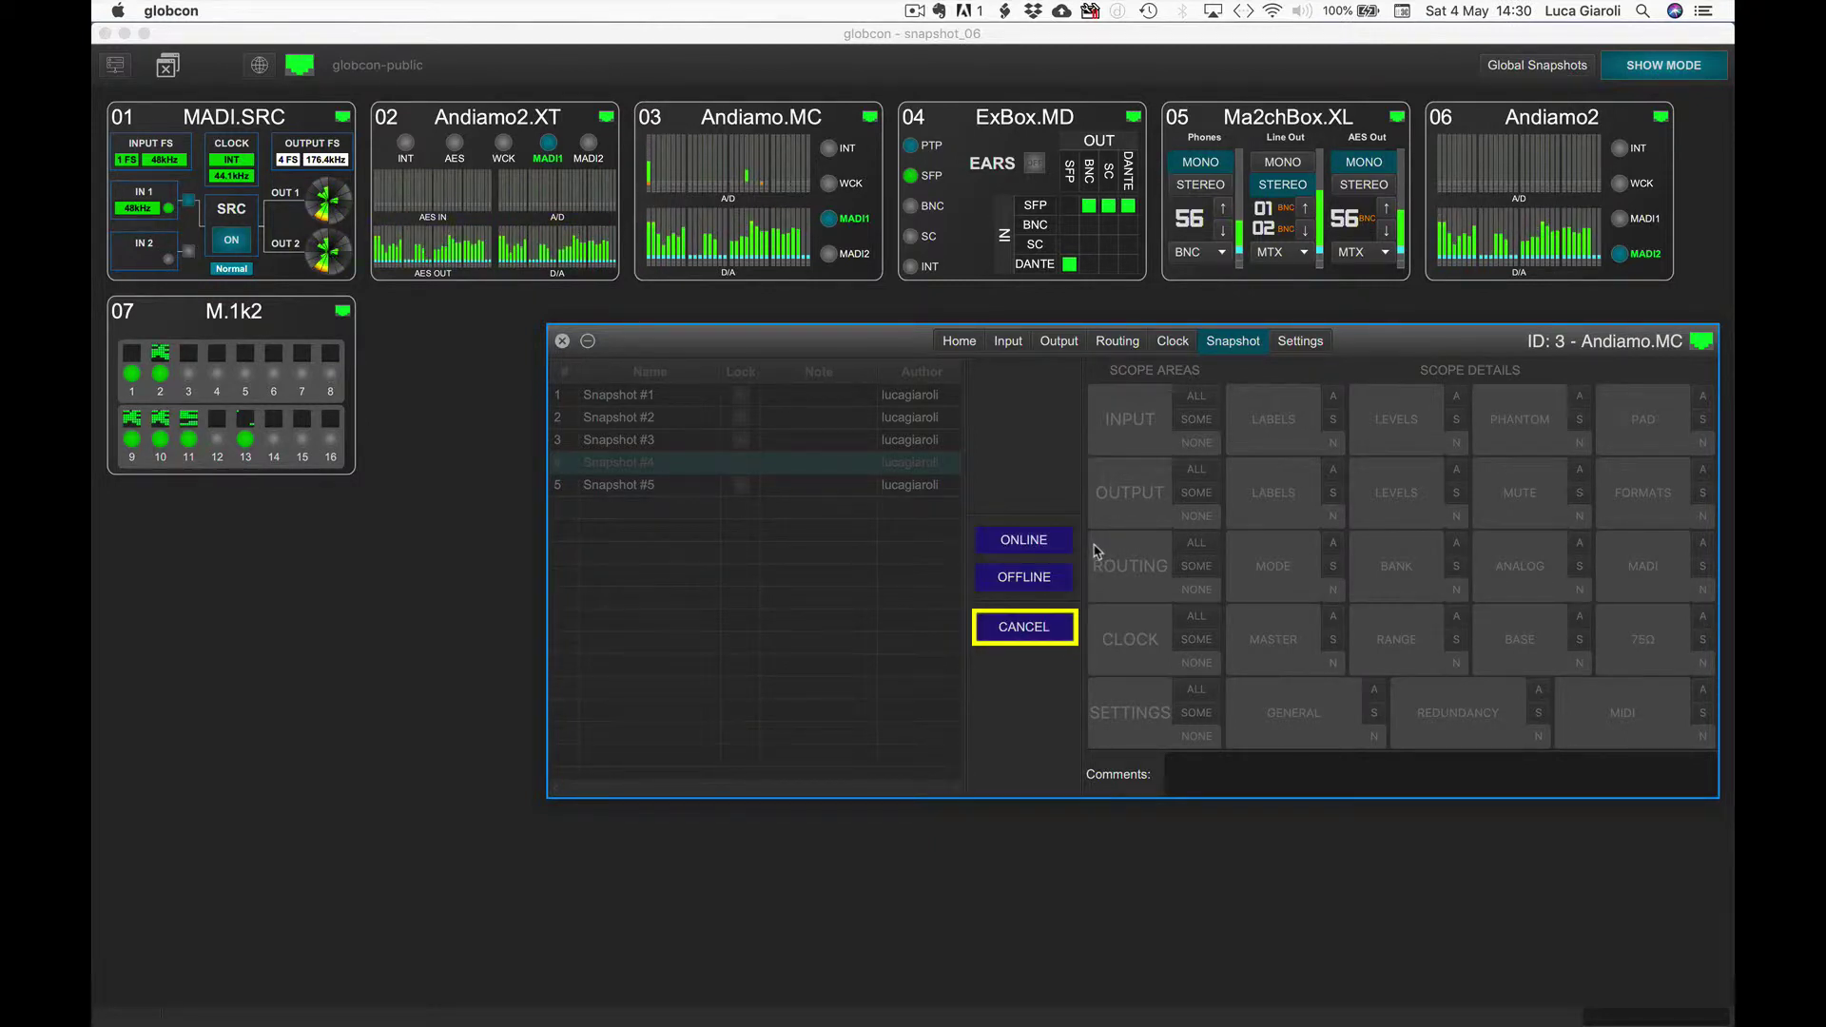
Step: Open Snapshot #4 for online editing and lower the levels of ANALOG Out 15 and ANALOG Out 17 to -19
left_click(1020, 545)
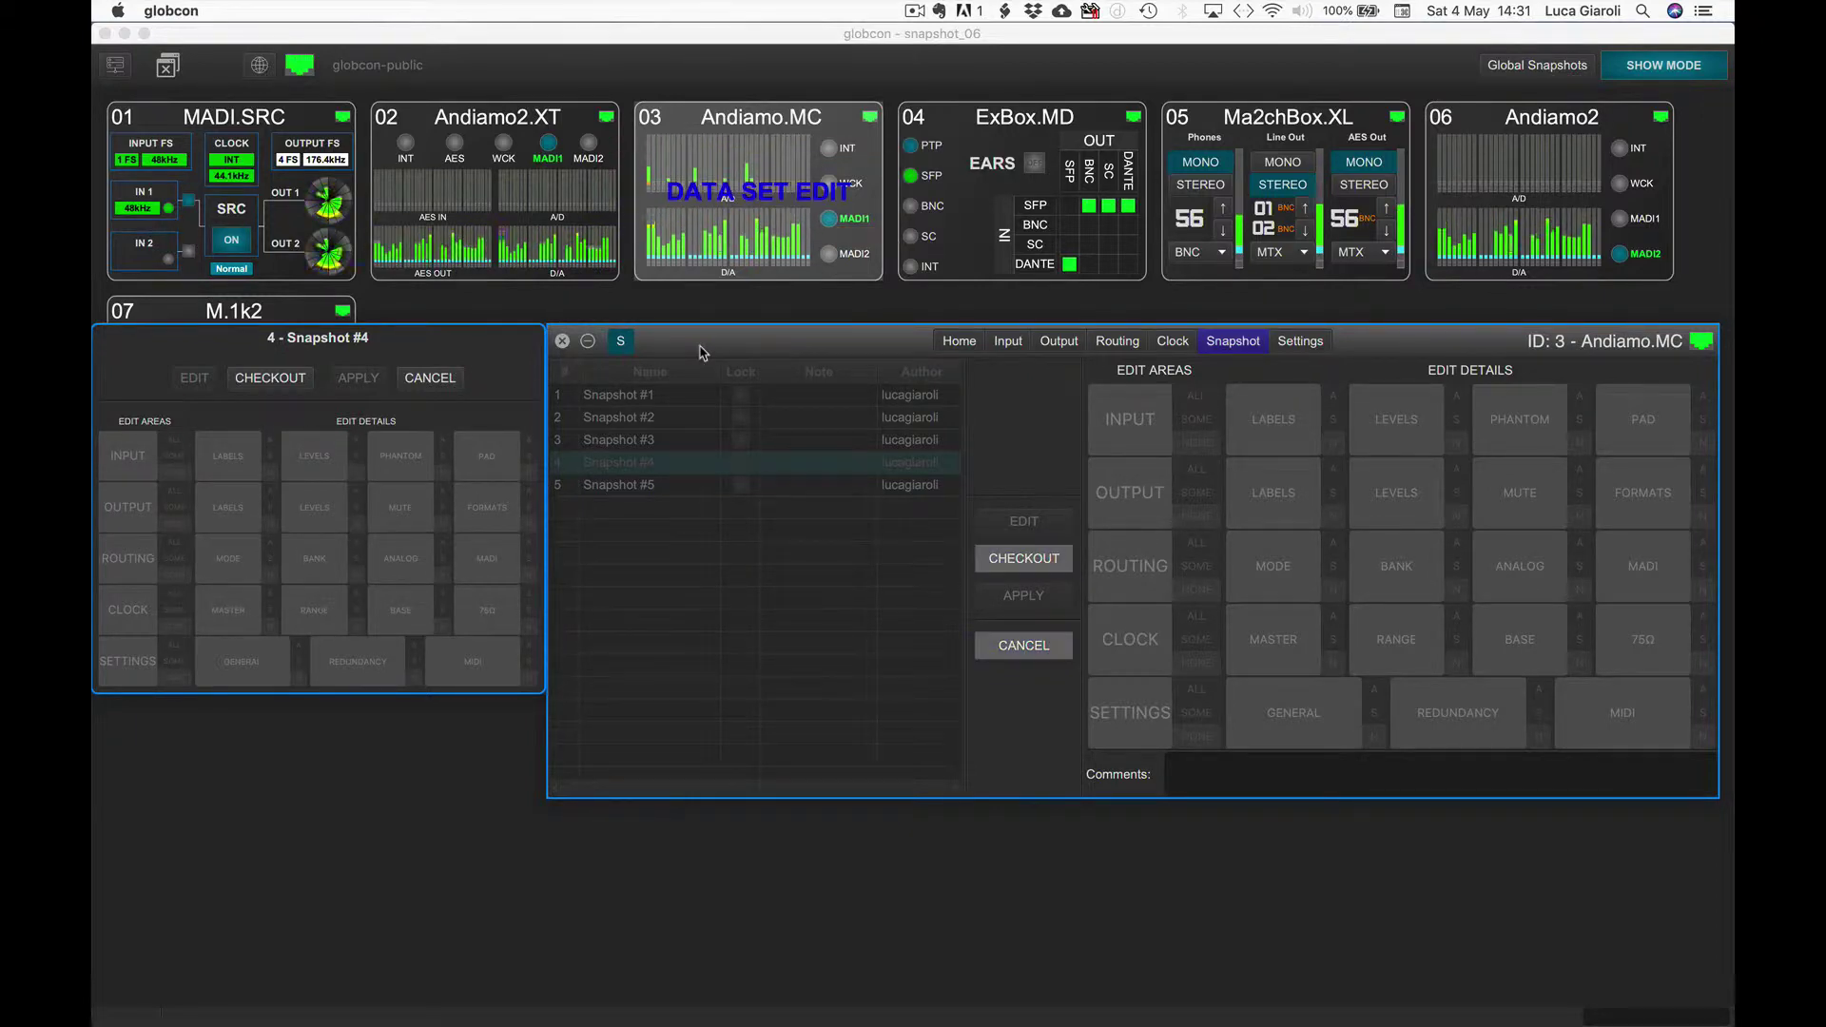
left_click(1146, 427)
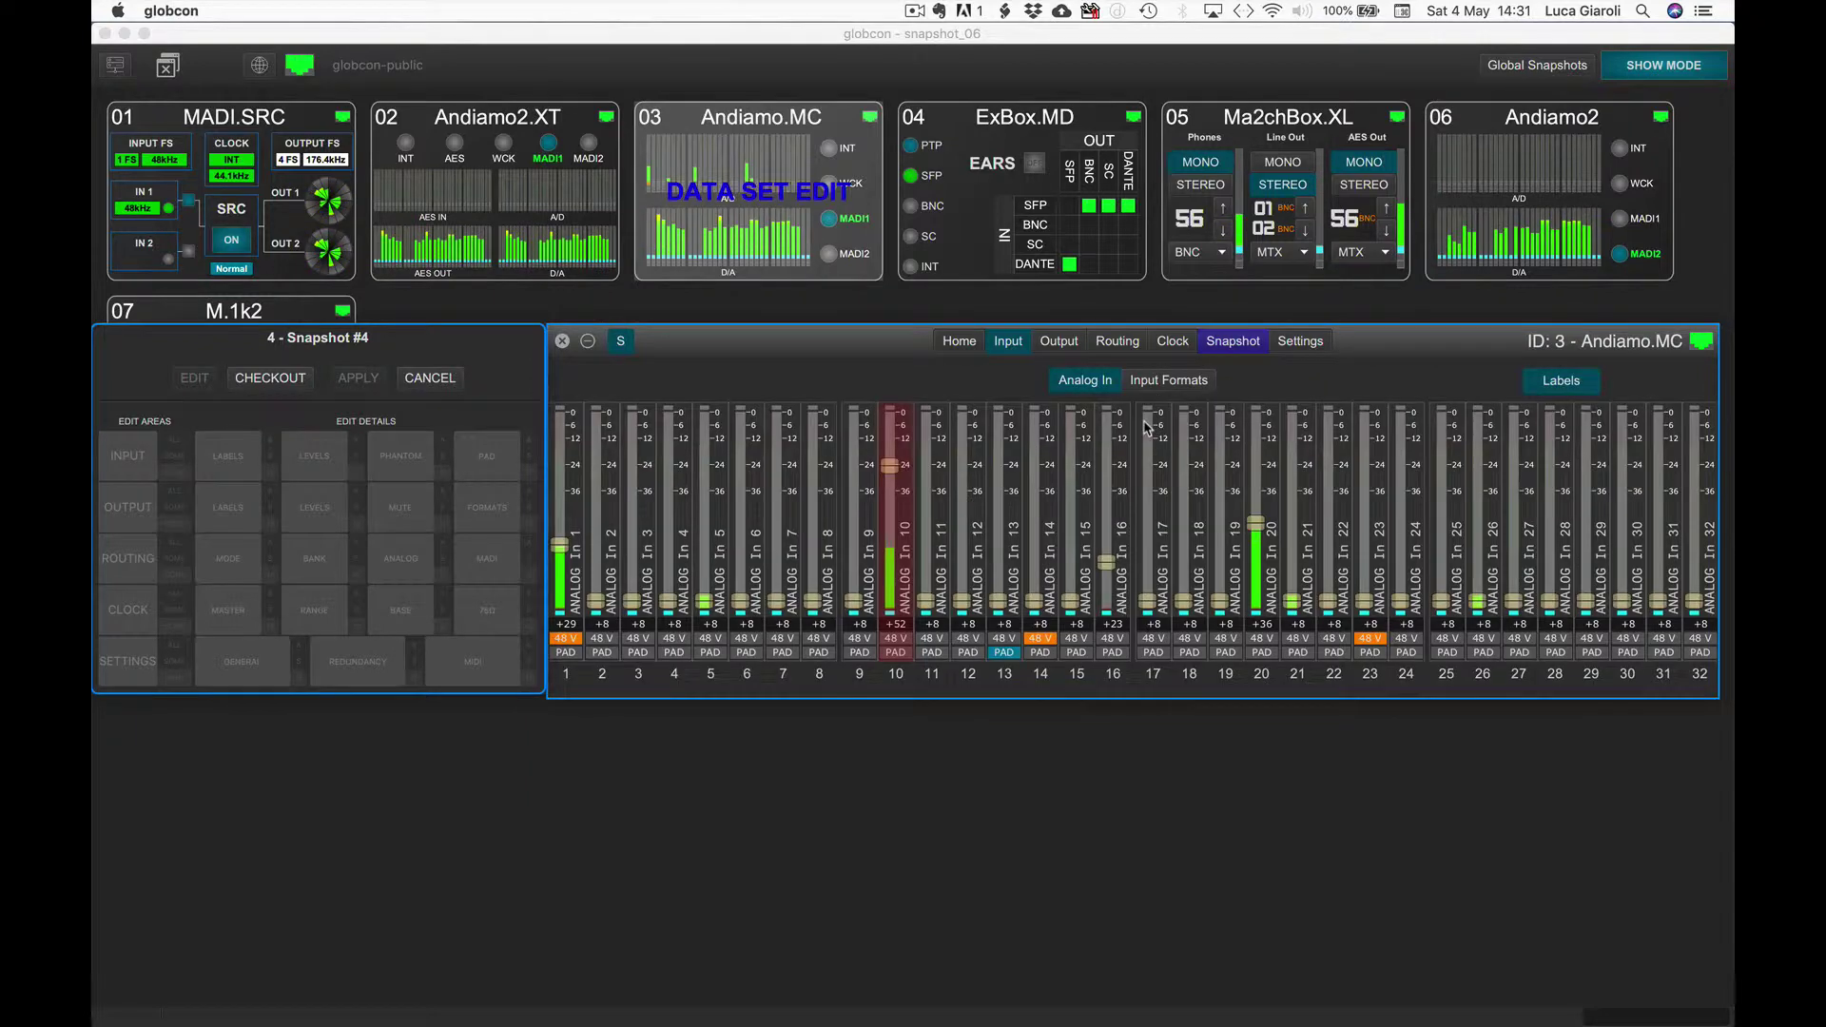
left_click(1064, 341)
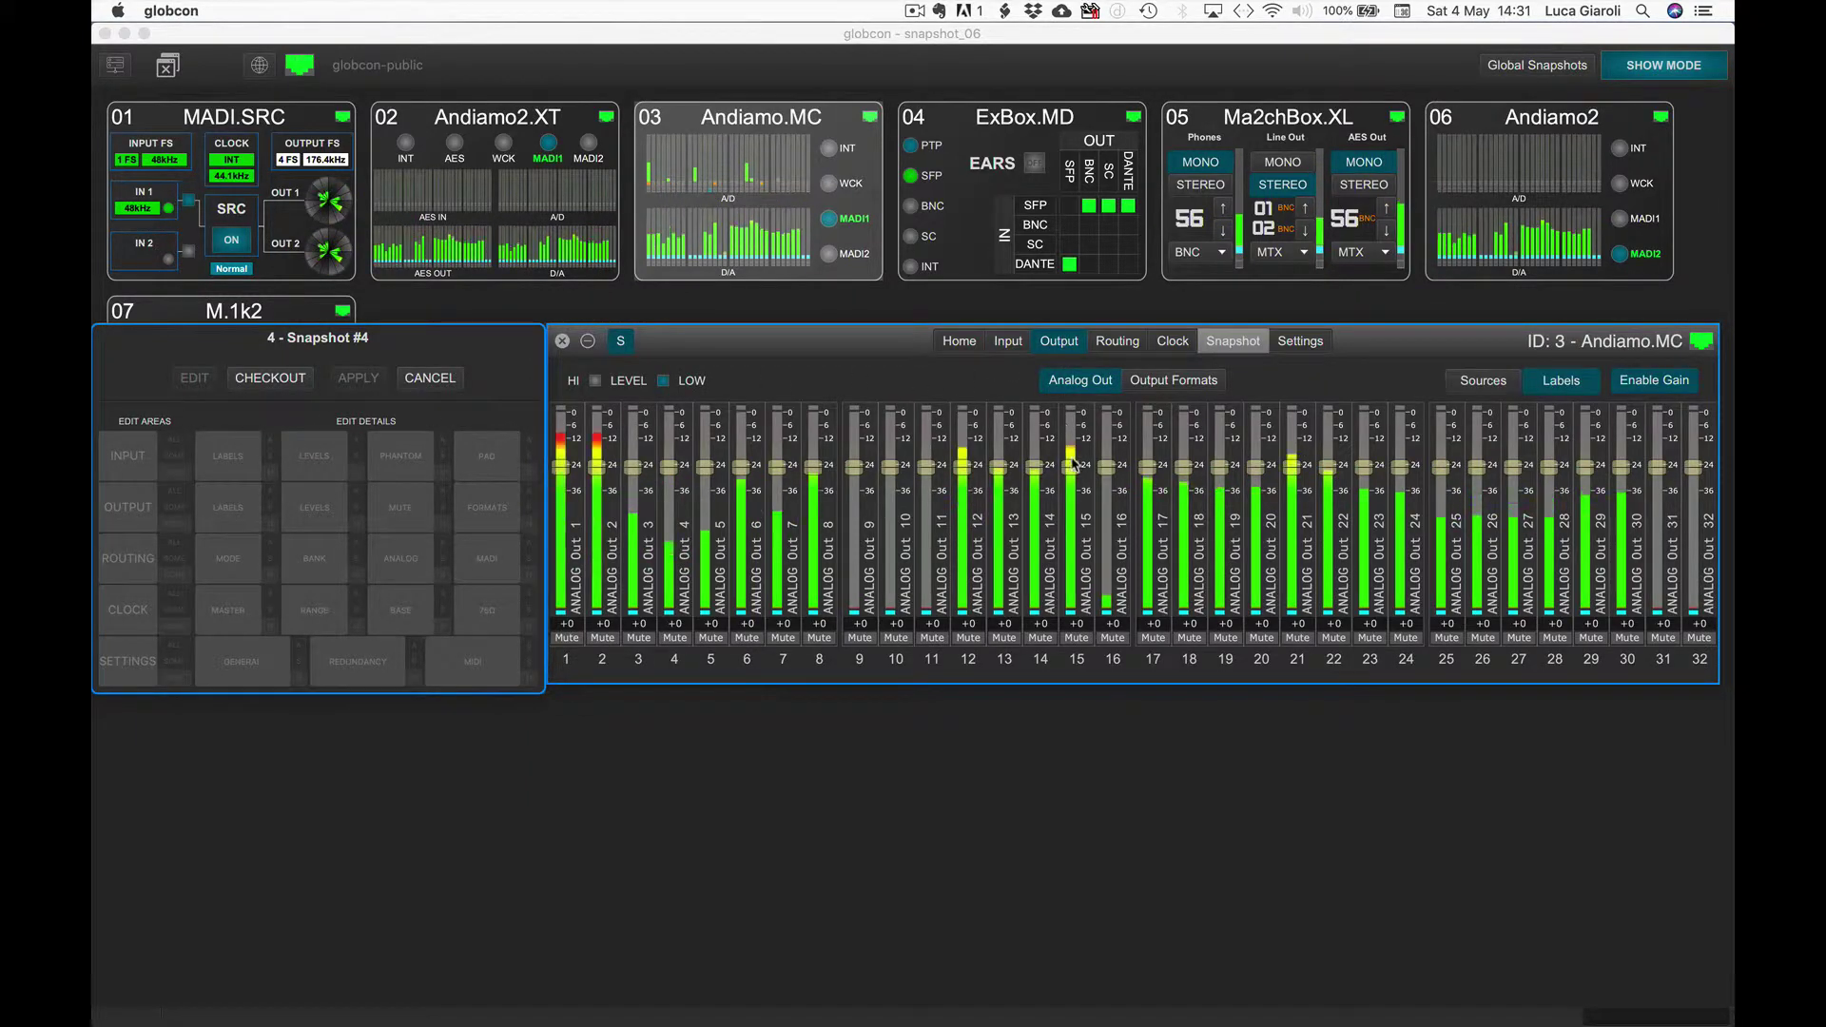
left_click_drag(1073, 464, 1147, 503)
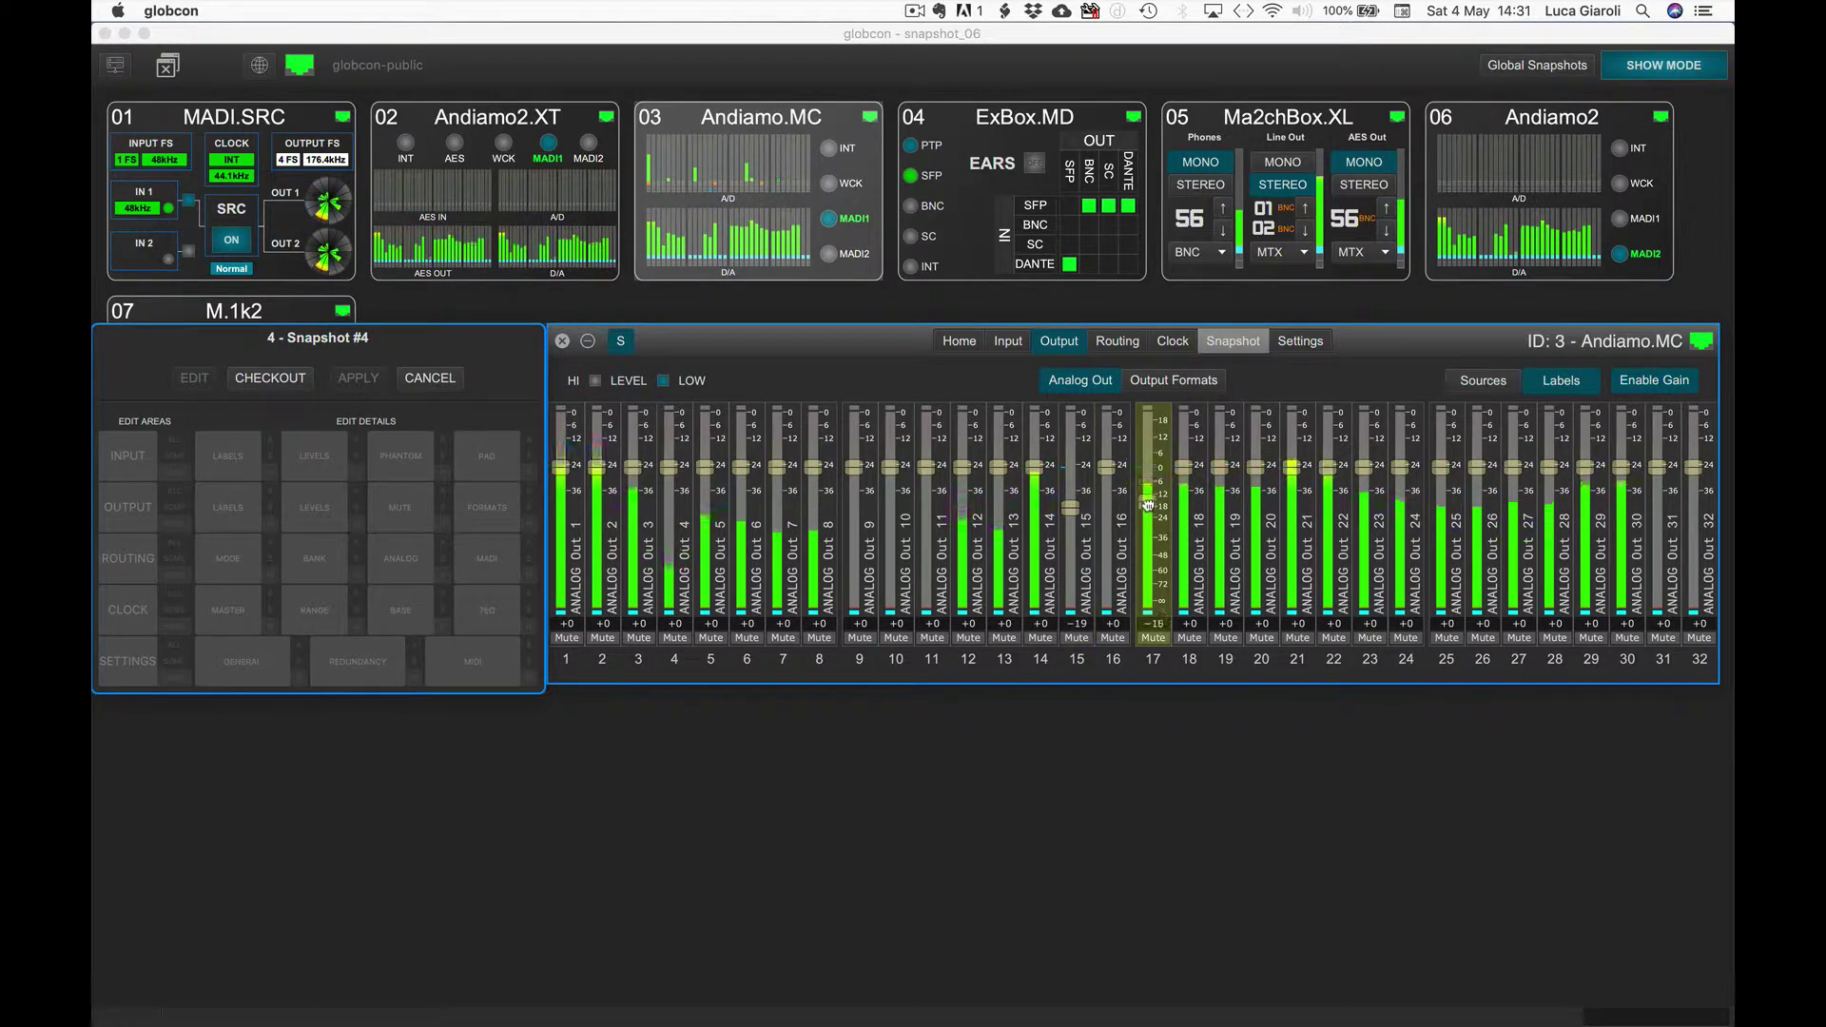
Step: Patch ANALOG In 2 to 6 diagonally to ANALOG Out 5 to 9 in the analog routing matrix
left_click(389, 461)
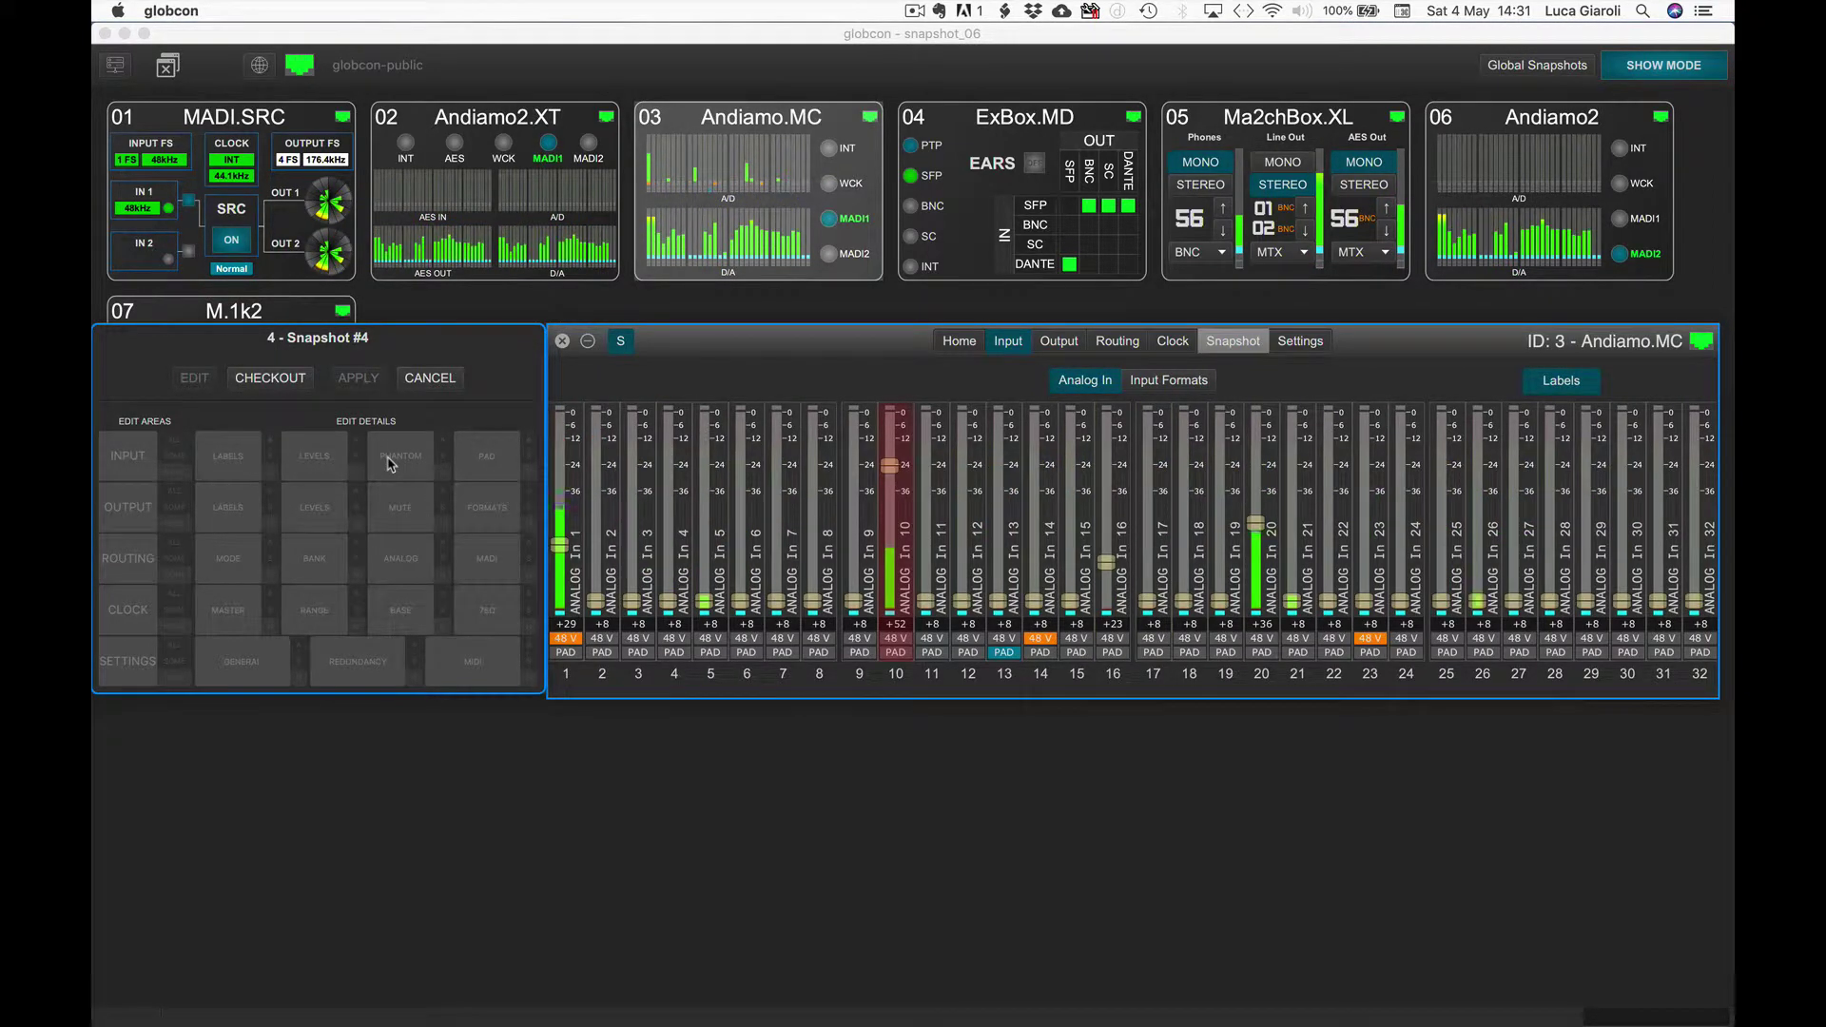
left_click(1235, 342)
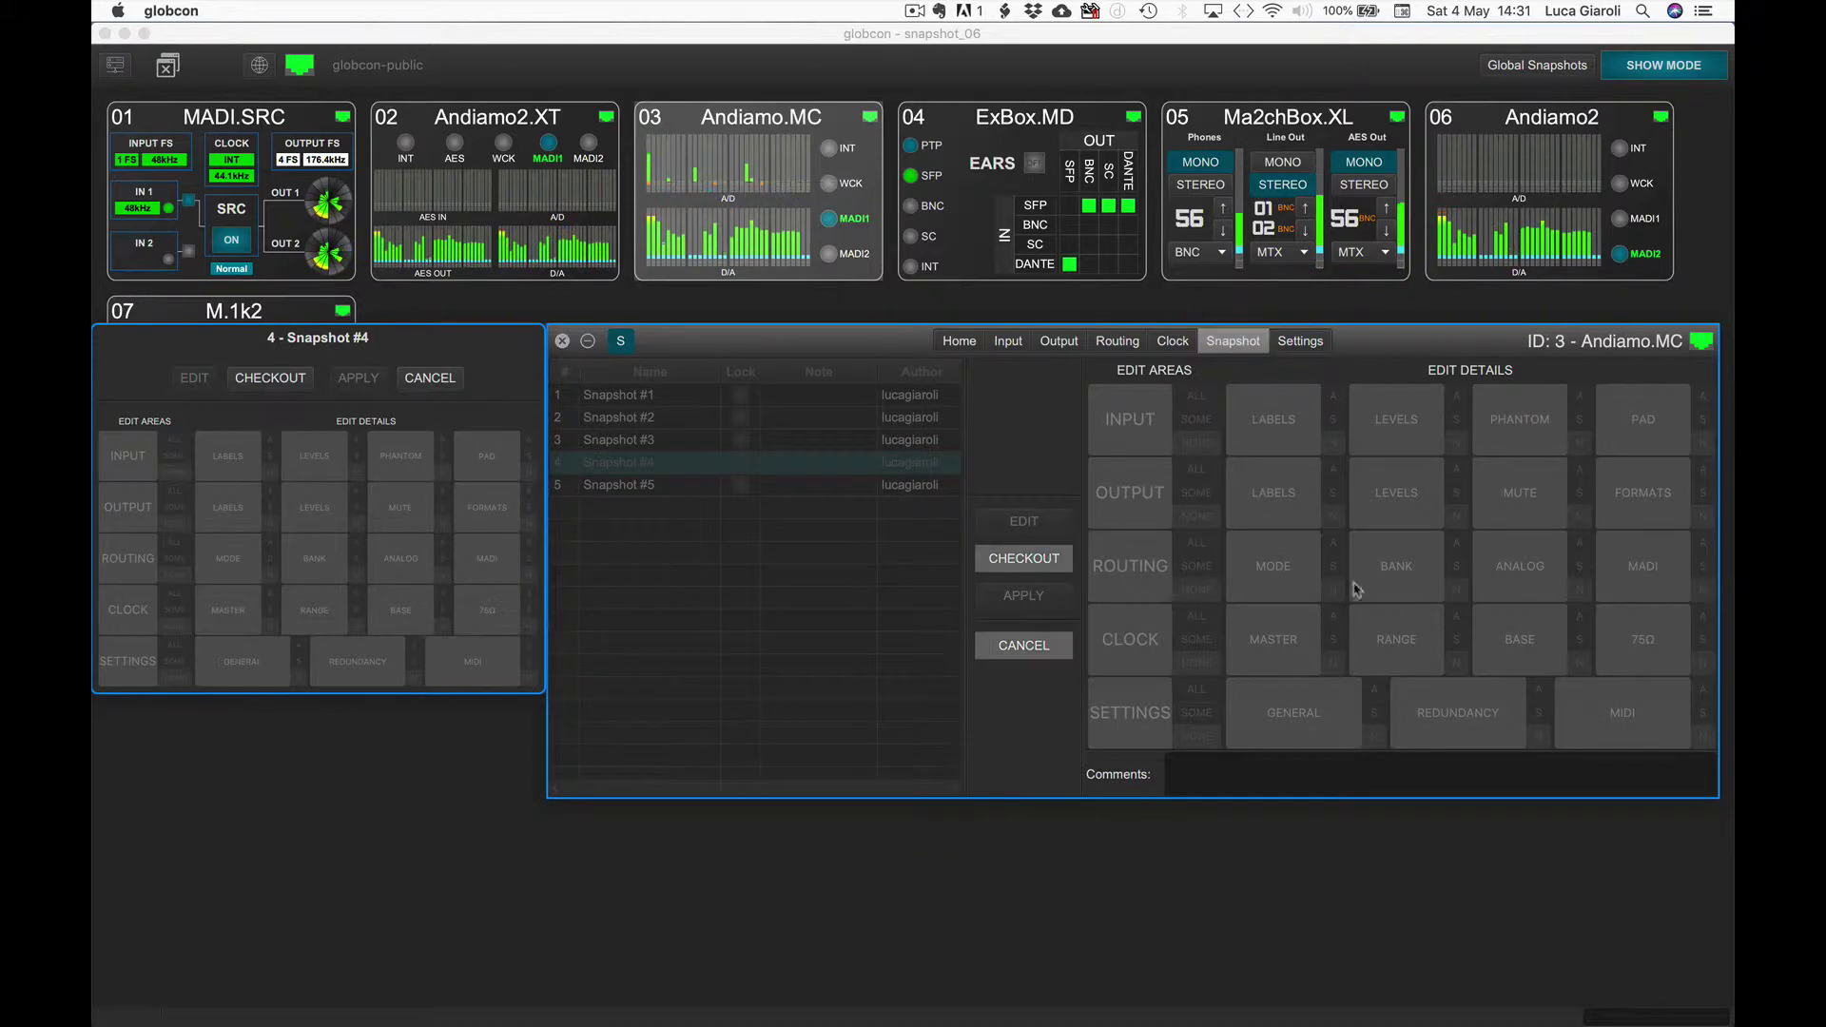
left_click(1356, 590)
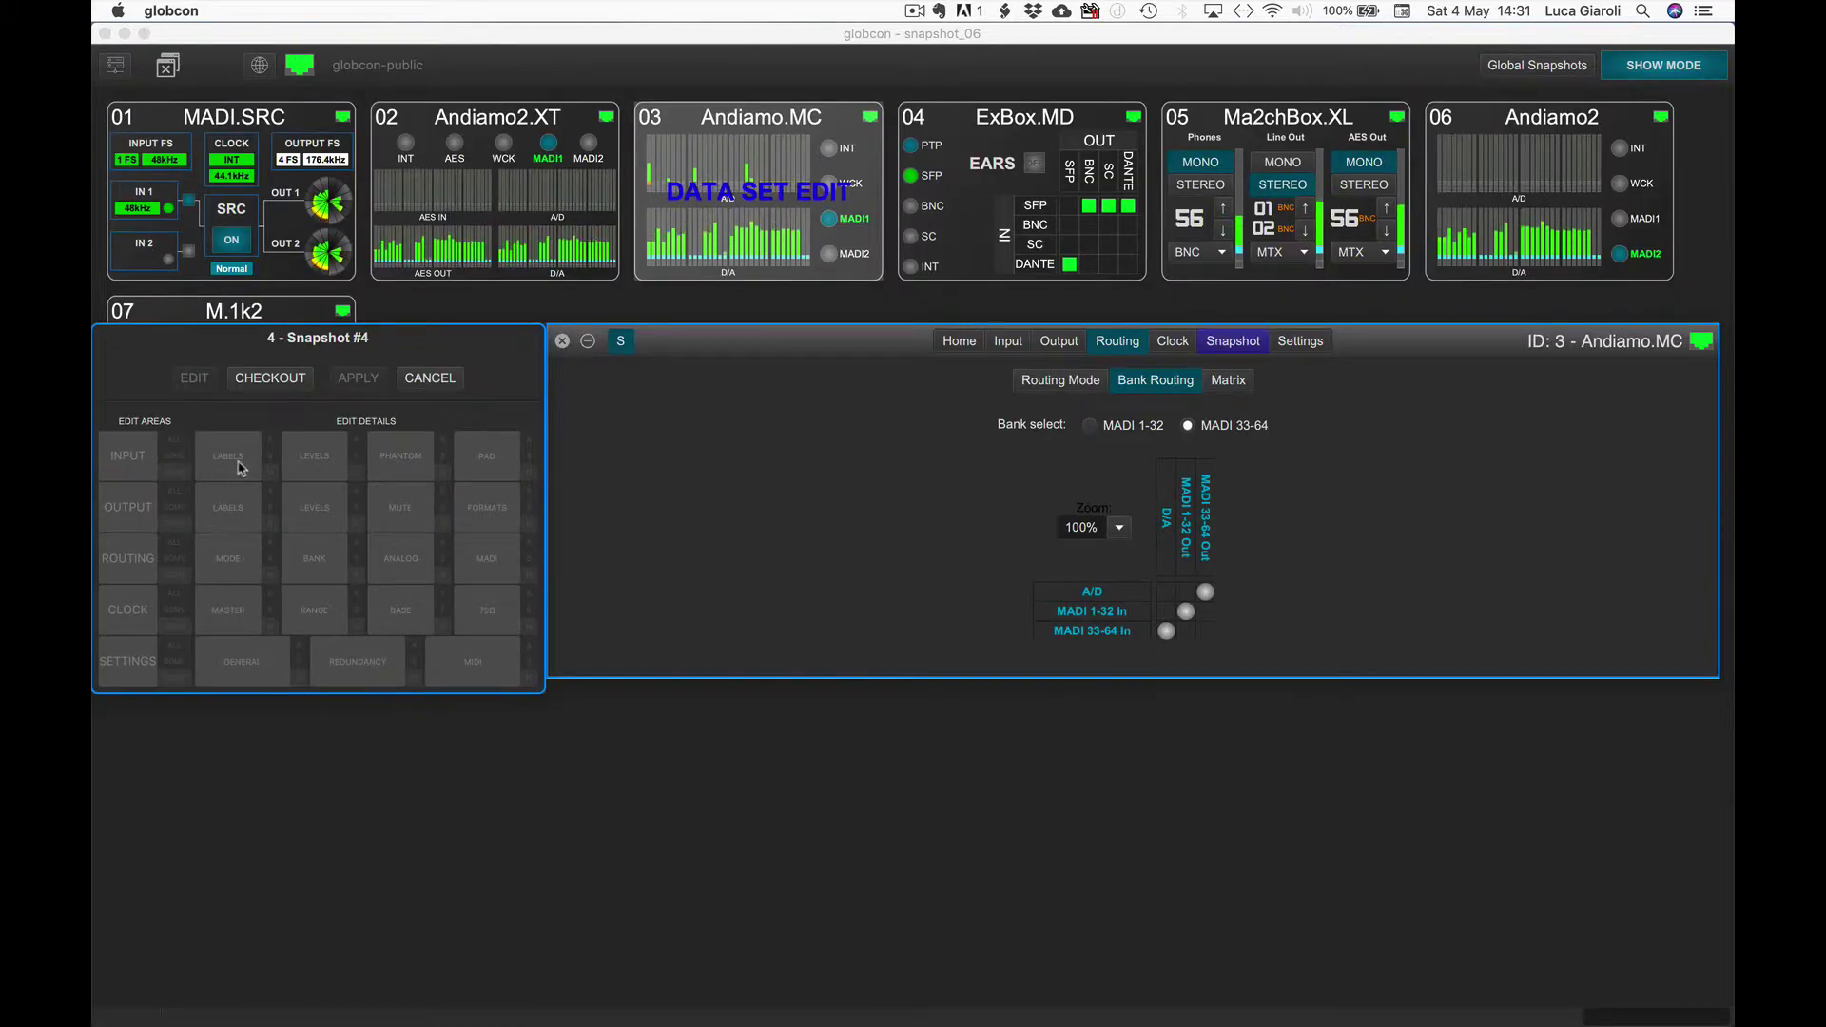
left_click(239, 463)
left_click_drag(837, 392, 918, 507)
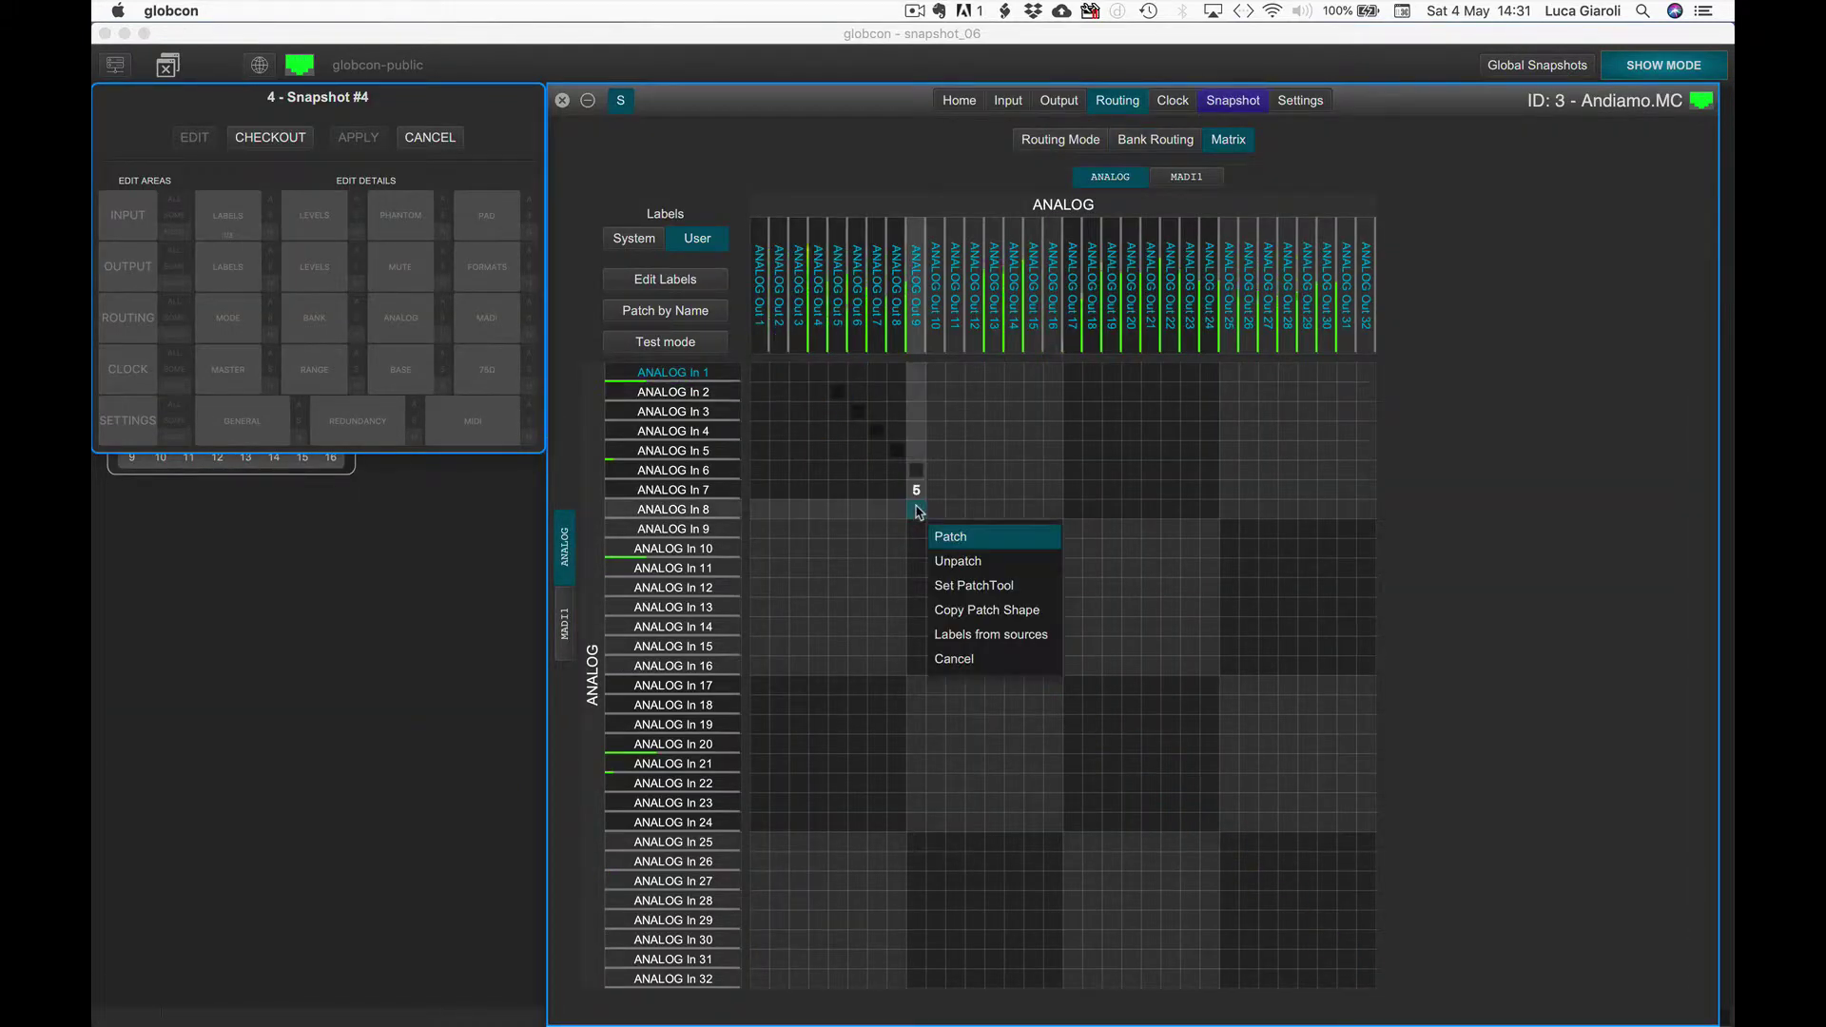
left_click(972, 538)
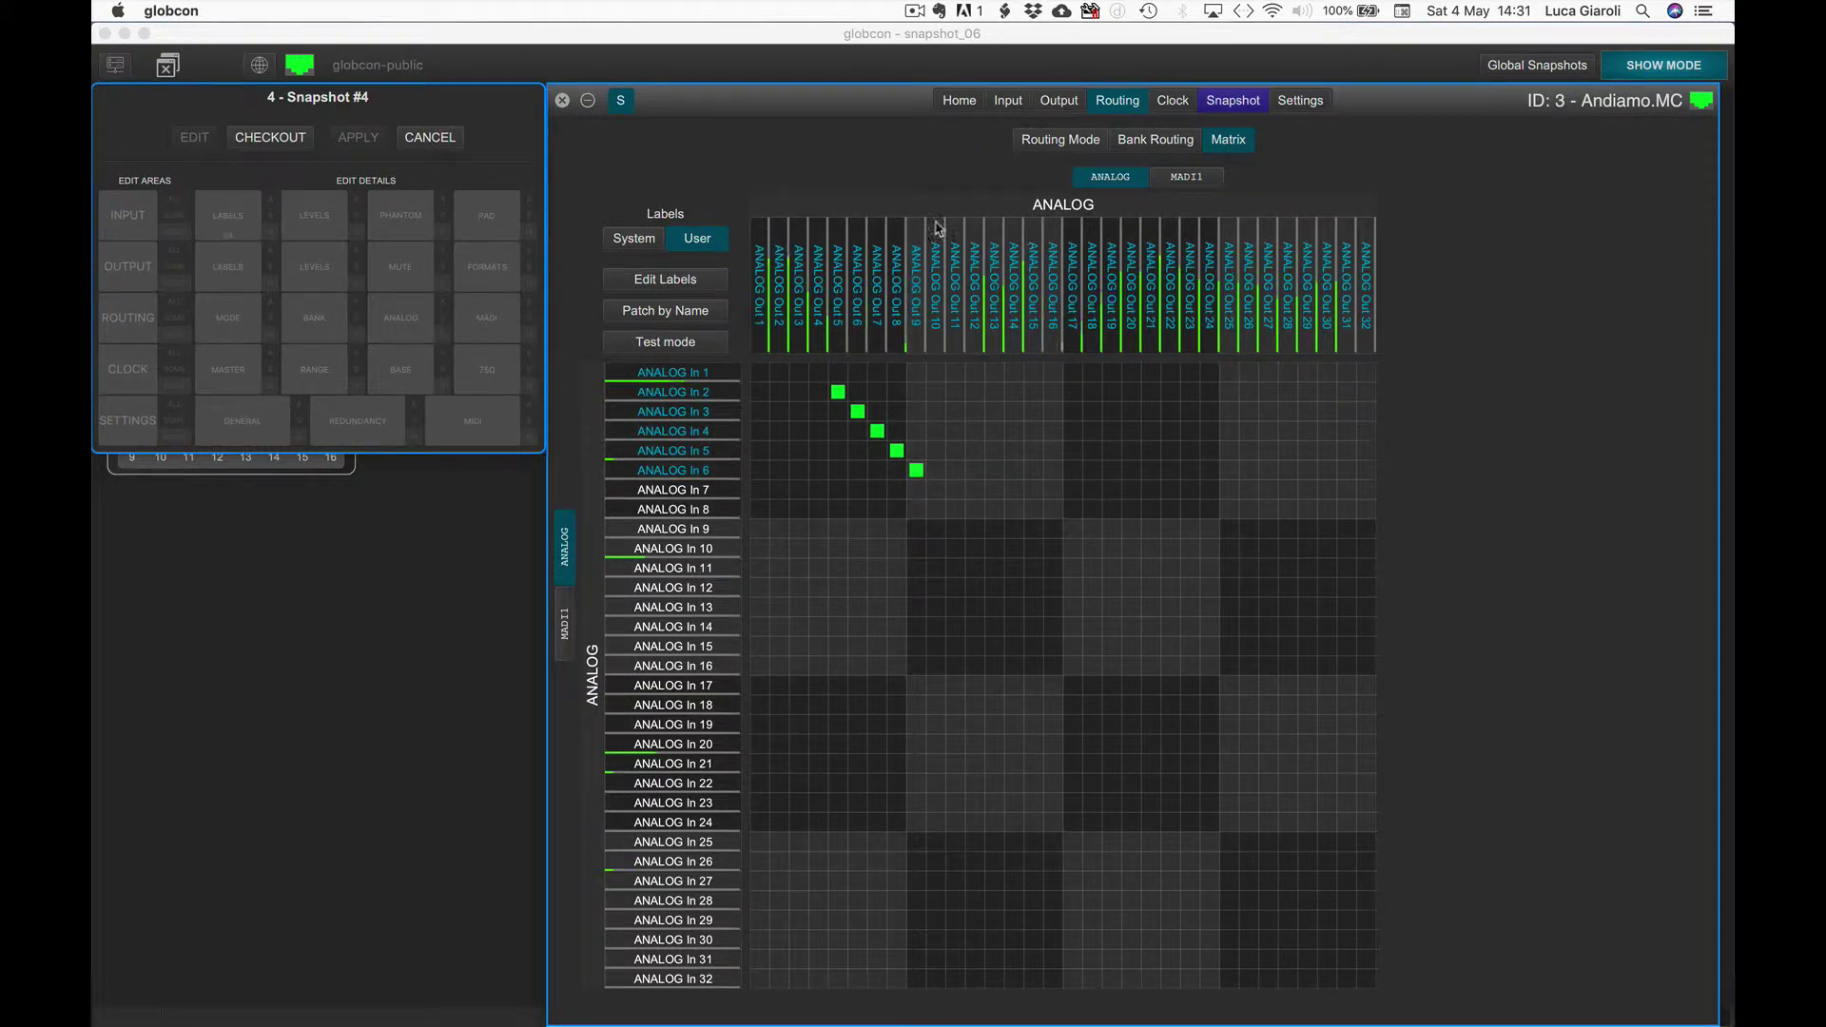
Step: Check out the changes made to Snapshot #4 and include the output level and mute-all parameters in the edit scope
left_click(270, 139)
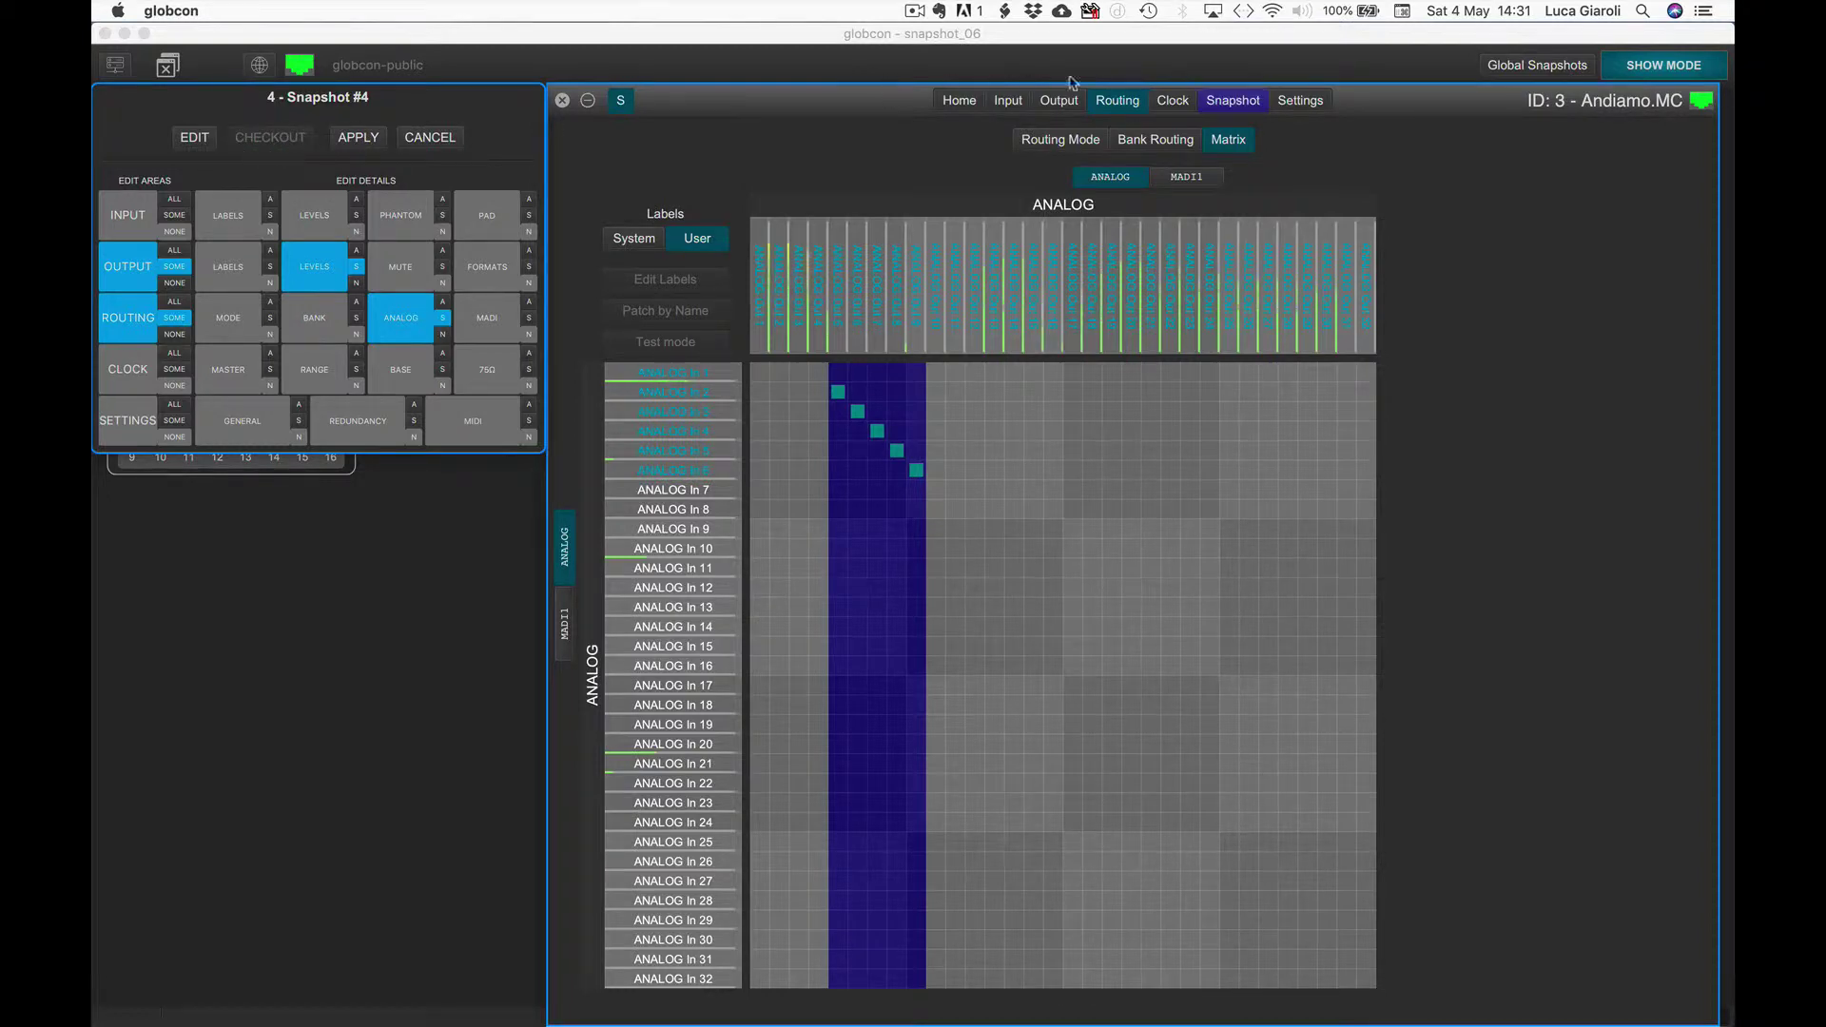
left_click(1220, 105)
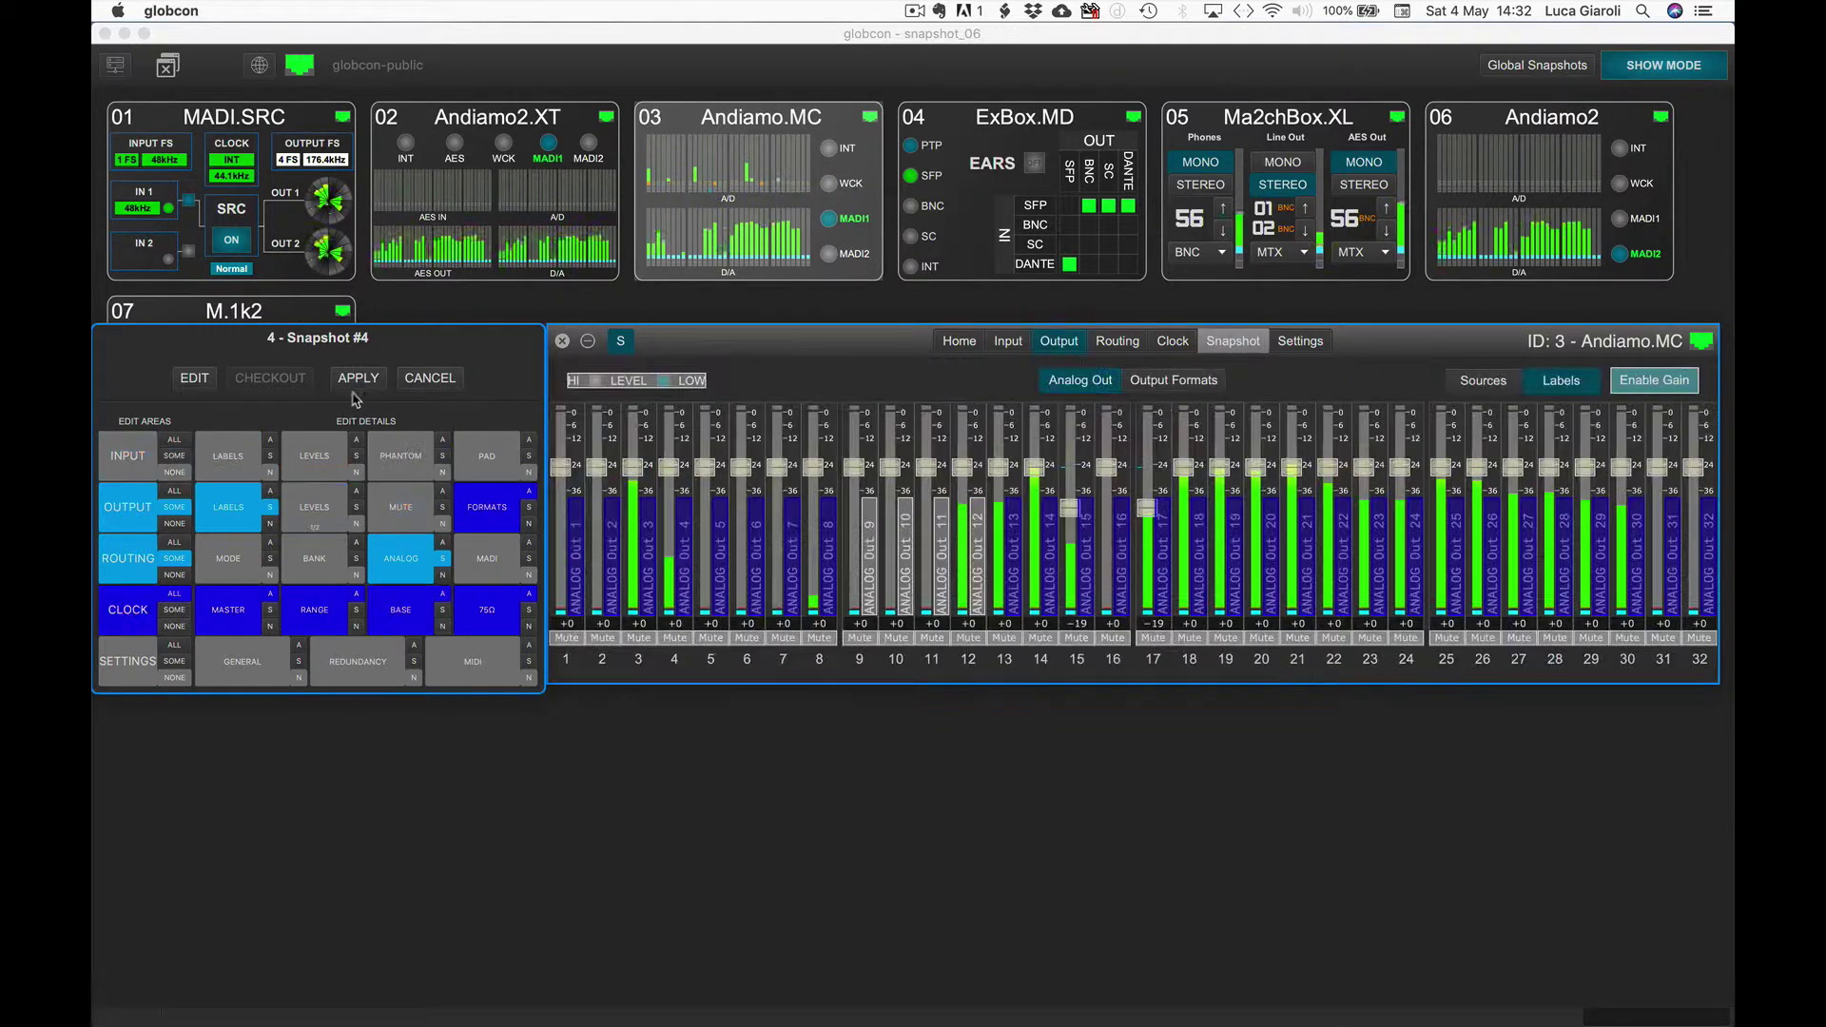
left_click(1248, 335)
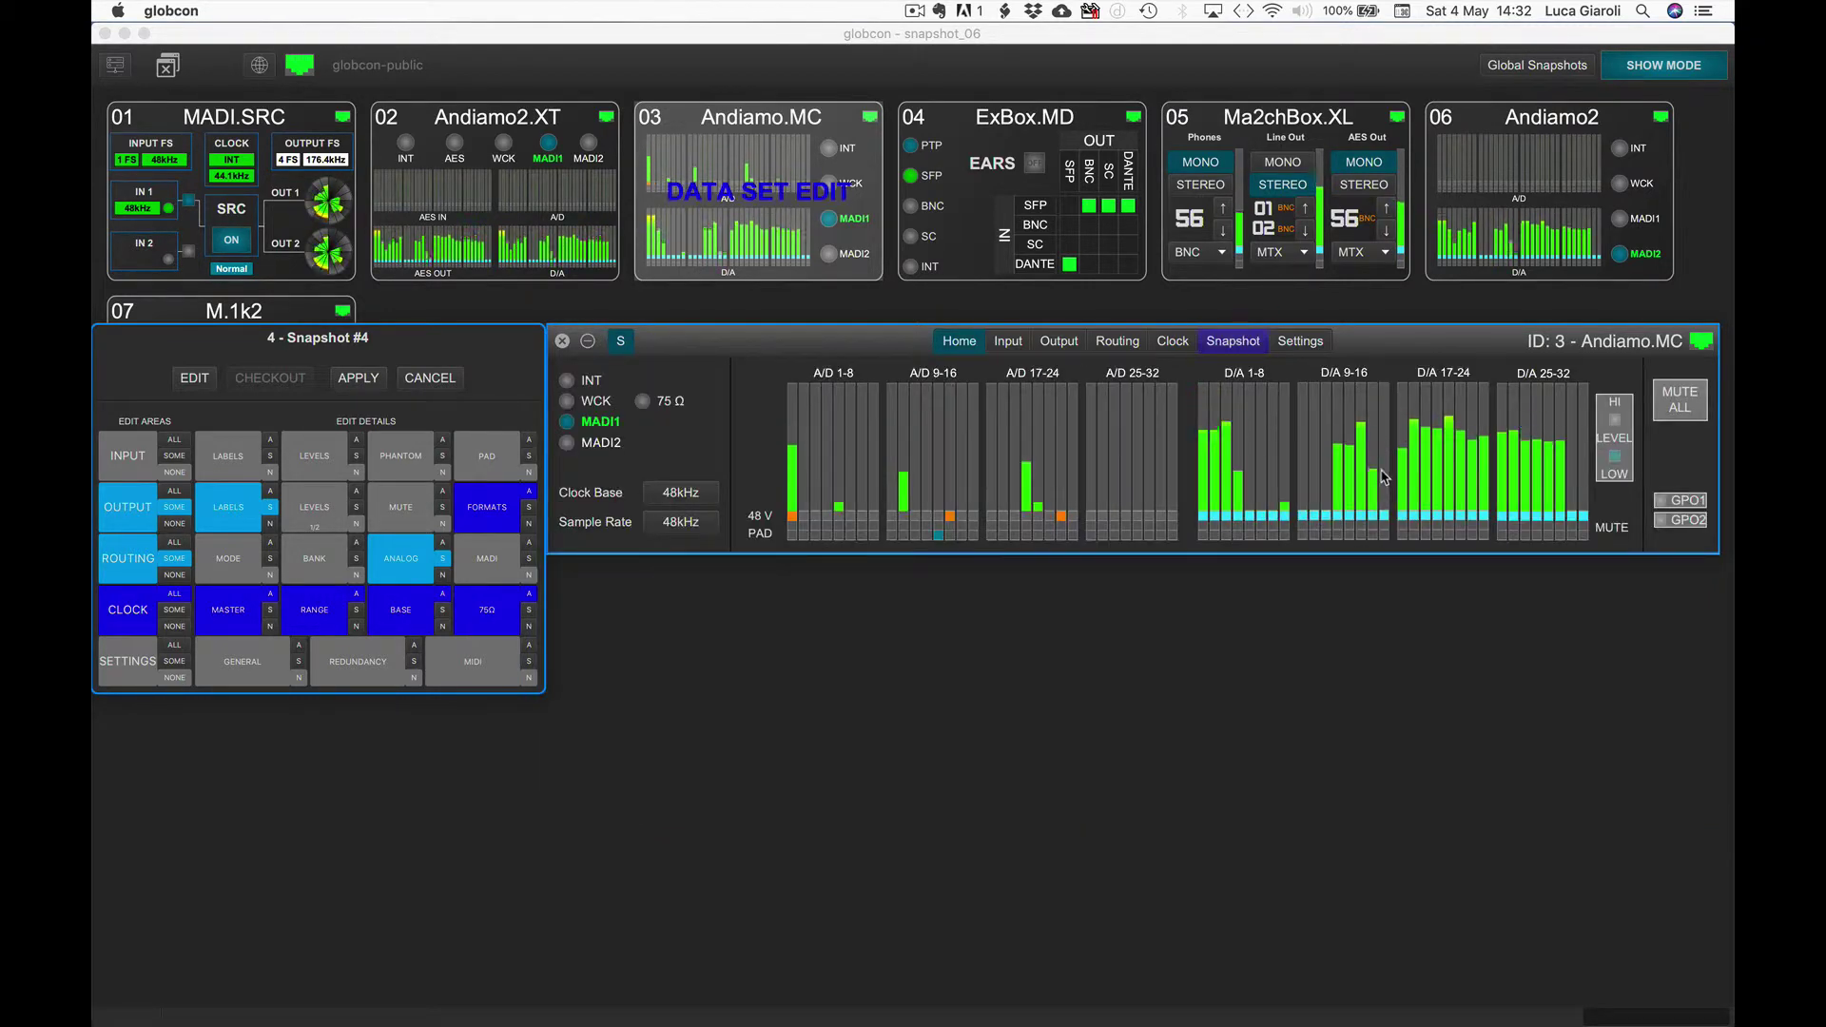
left_click(1613, 437)
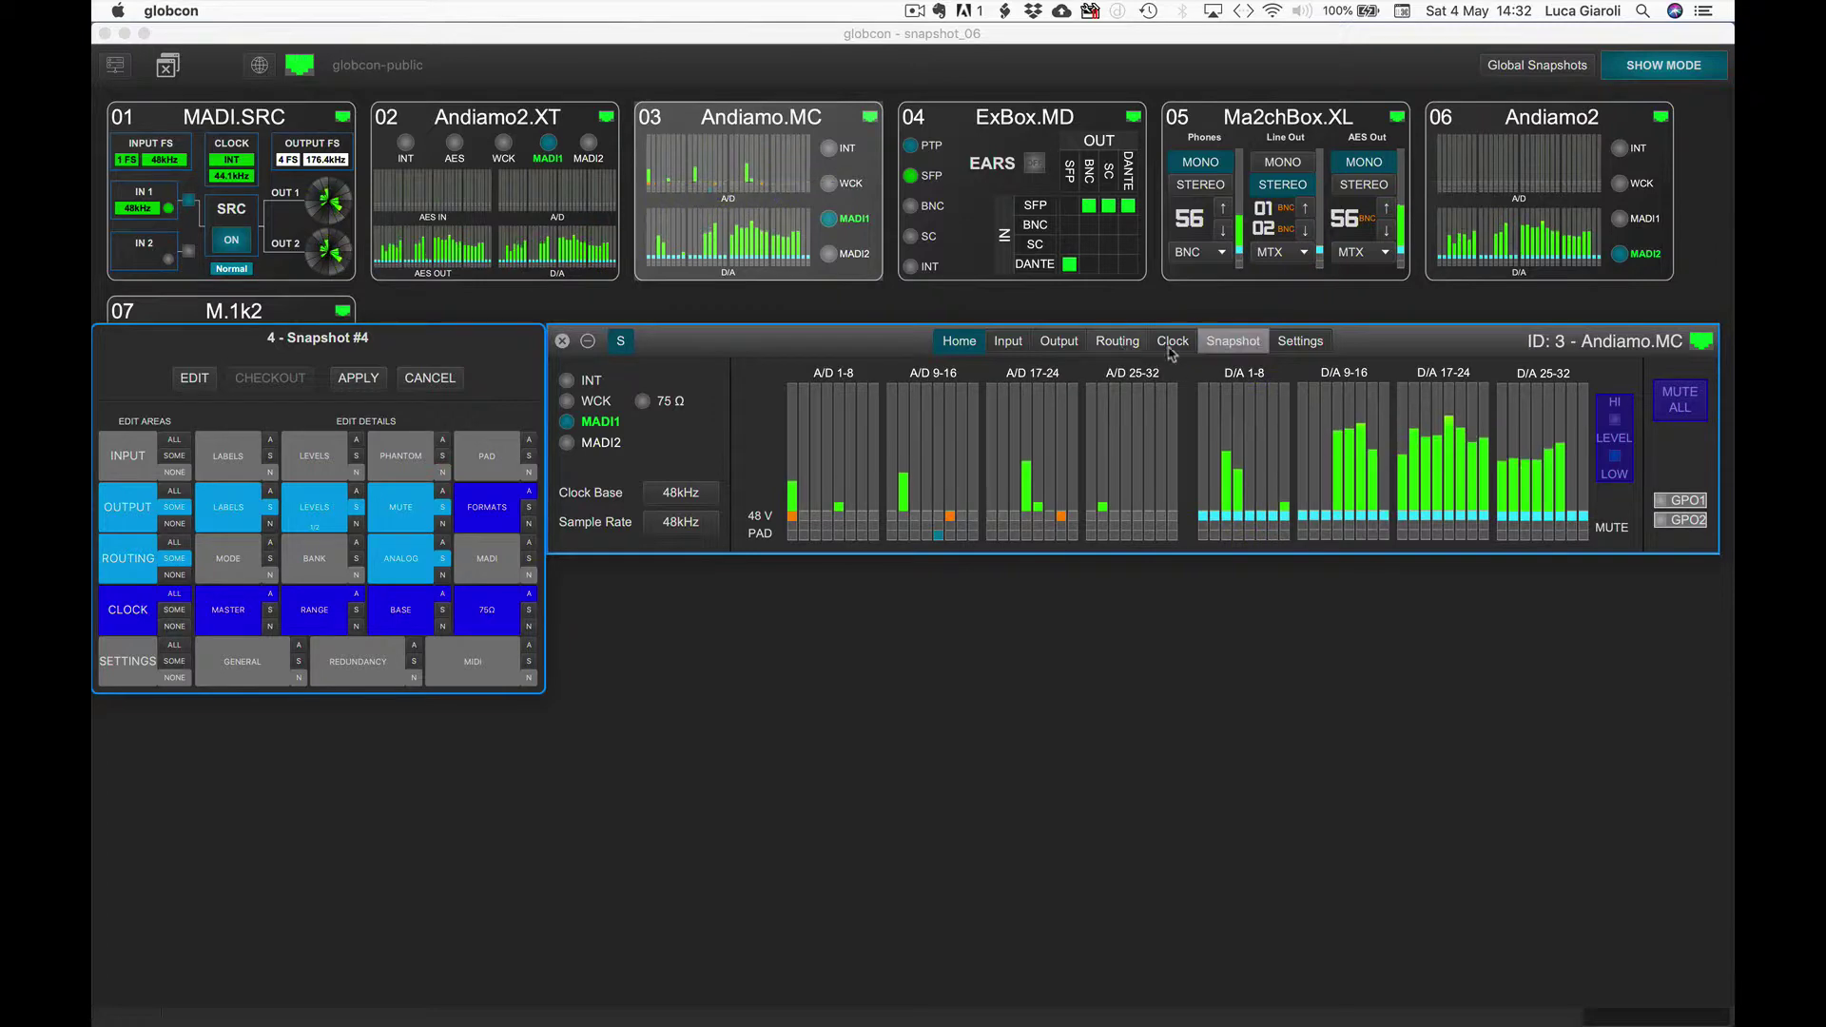
left_click(1227, 340)
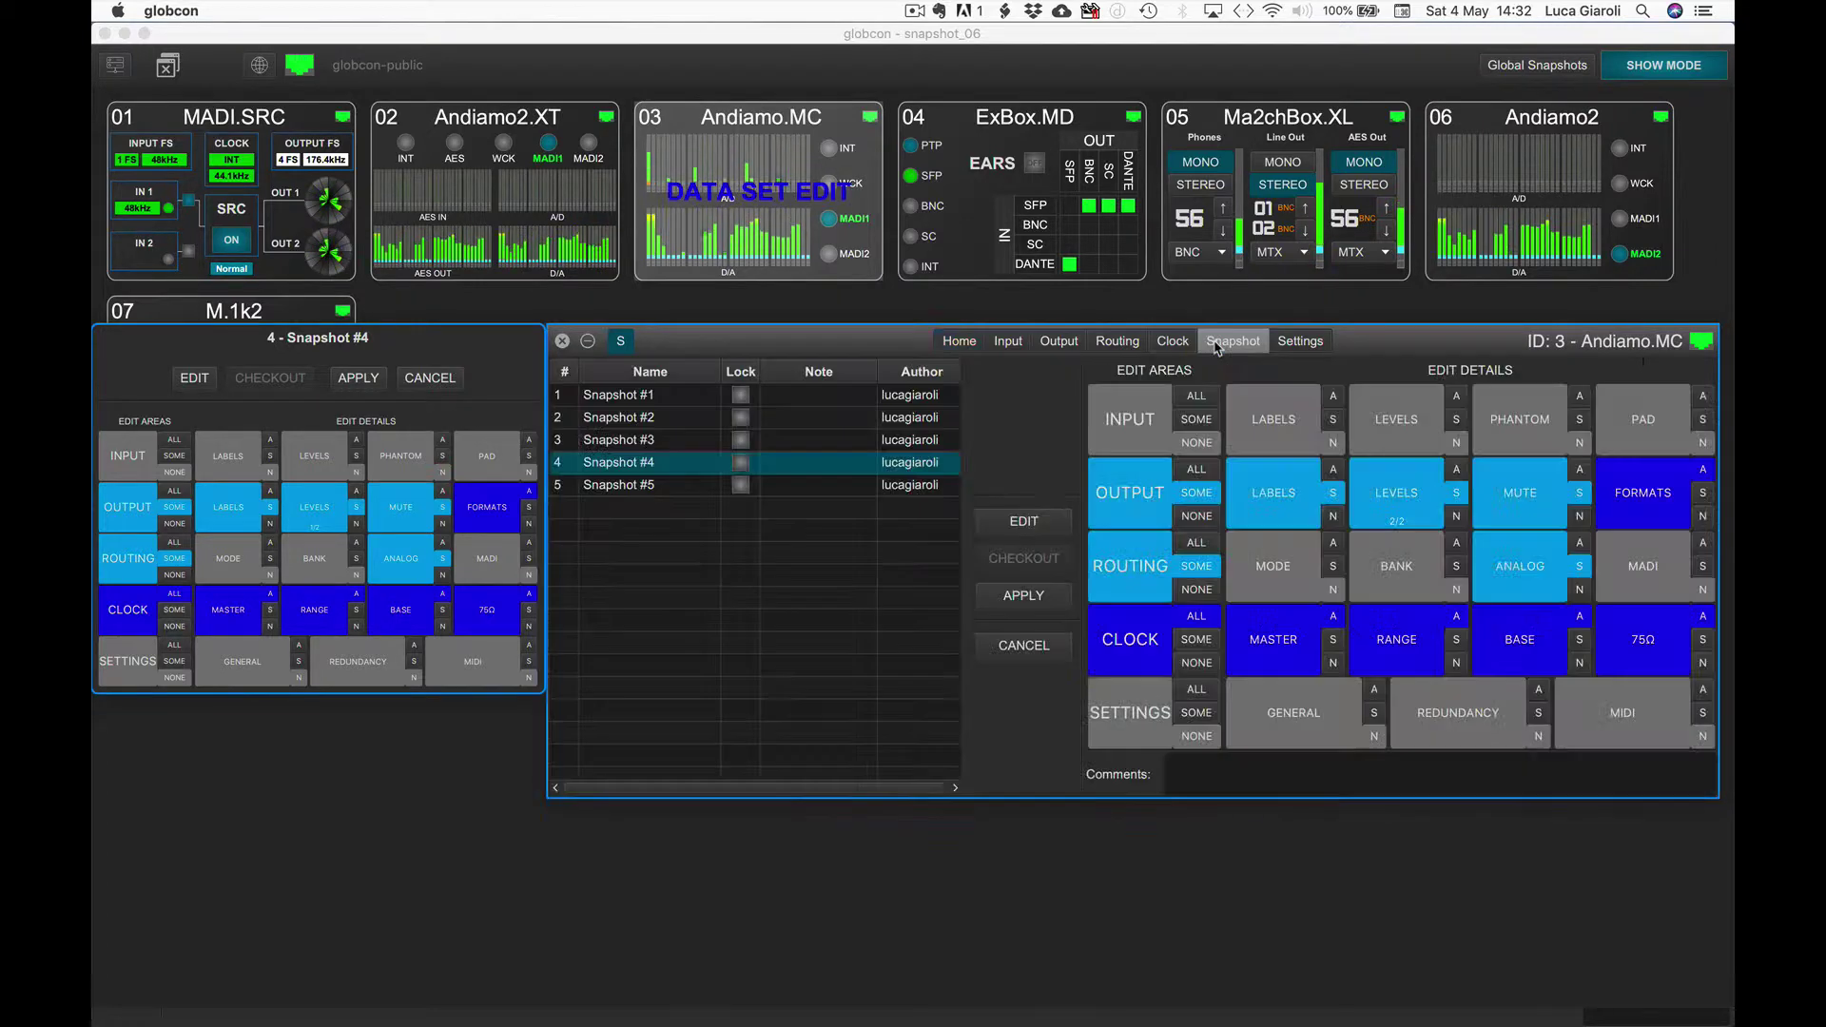
Step: Include all phantom power settings and the labels of ANALOG In 9, 4 and 3 in the input edit scope
left_click(441, 439)
left_click(305, 463)
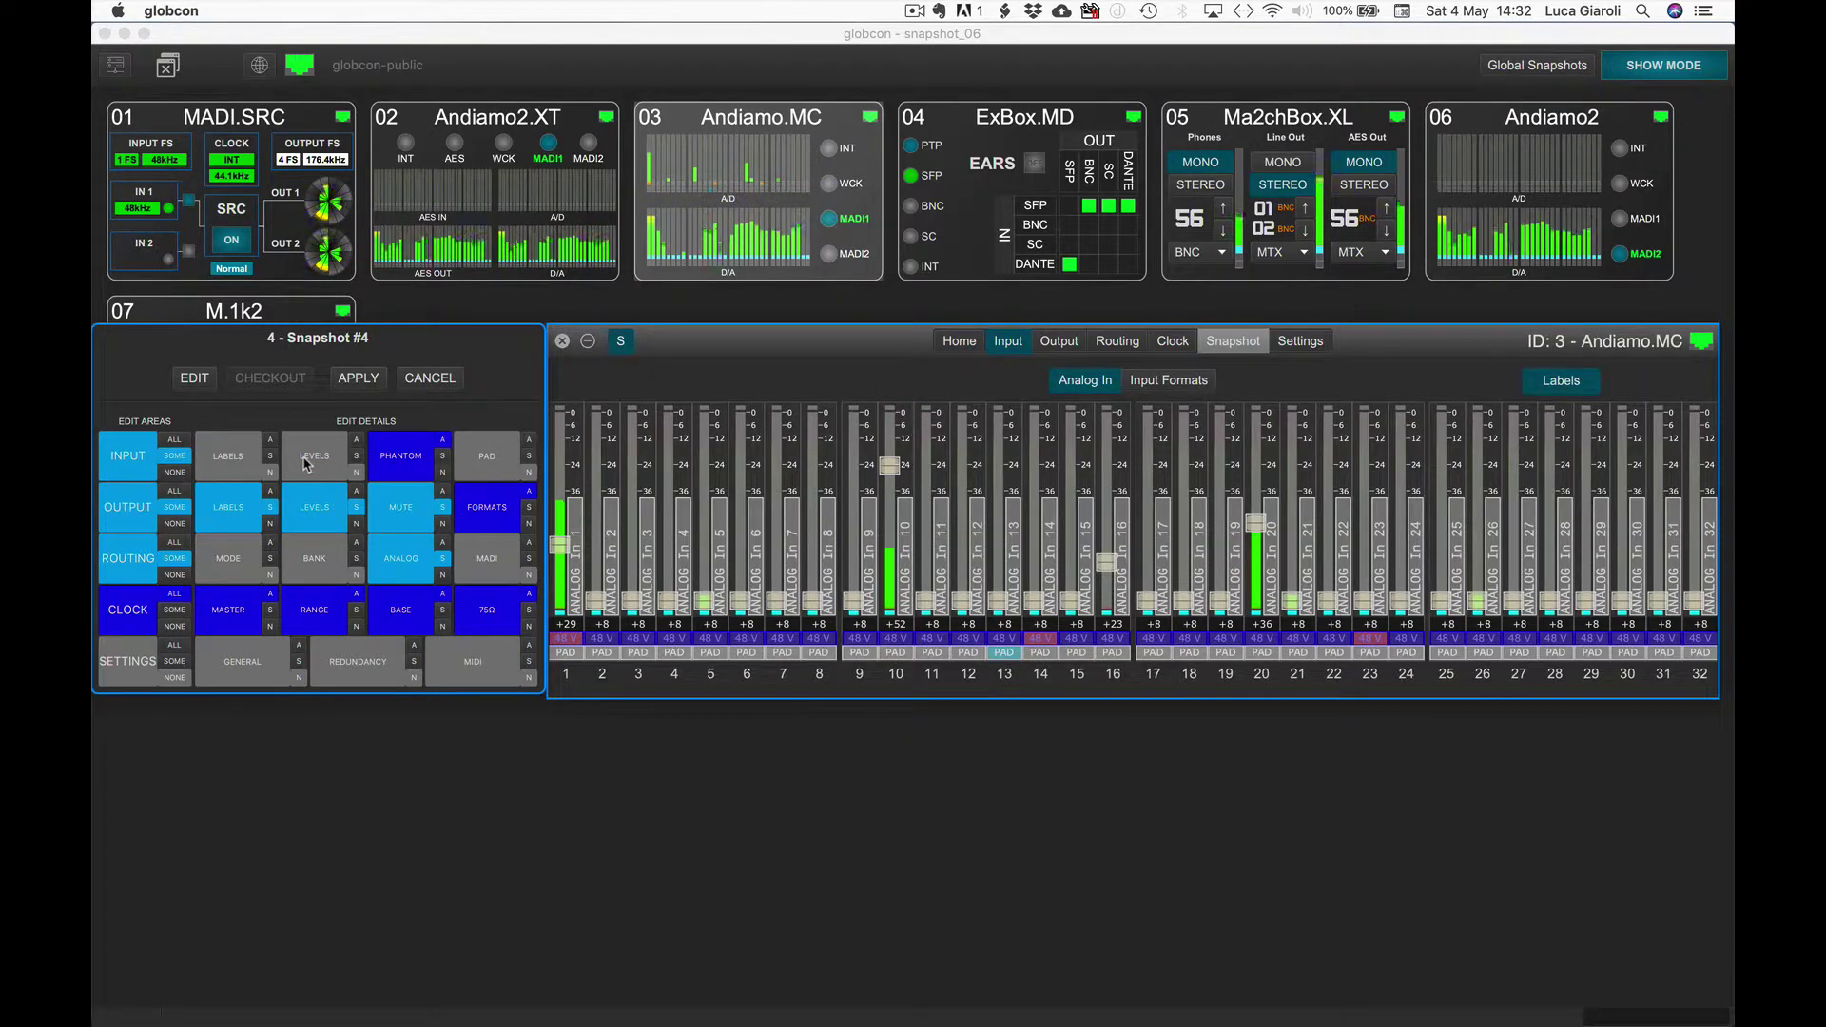
left_click(867, 530)
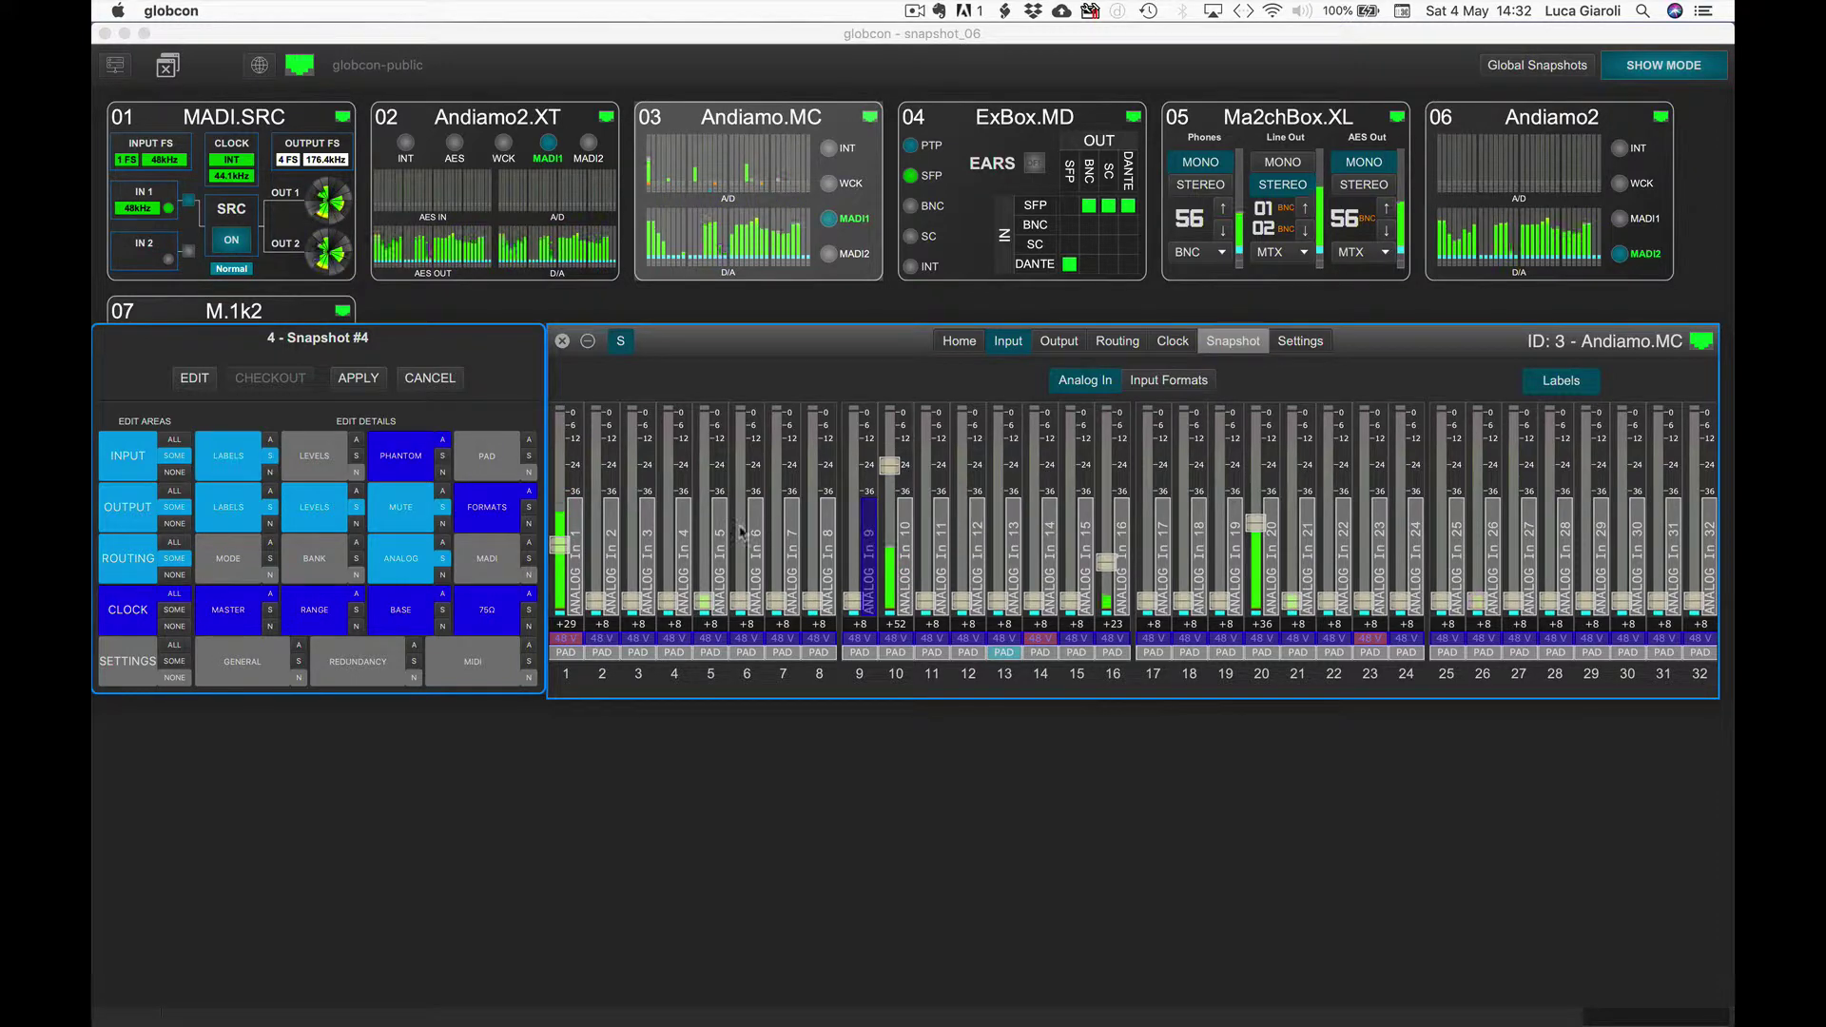
left_click(687, 537)
left_click(647, 544)
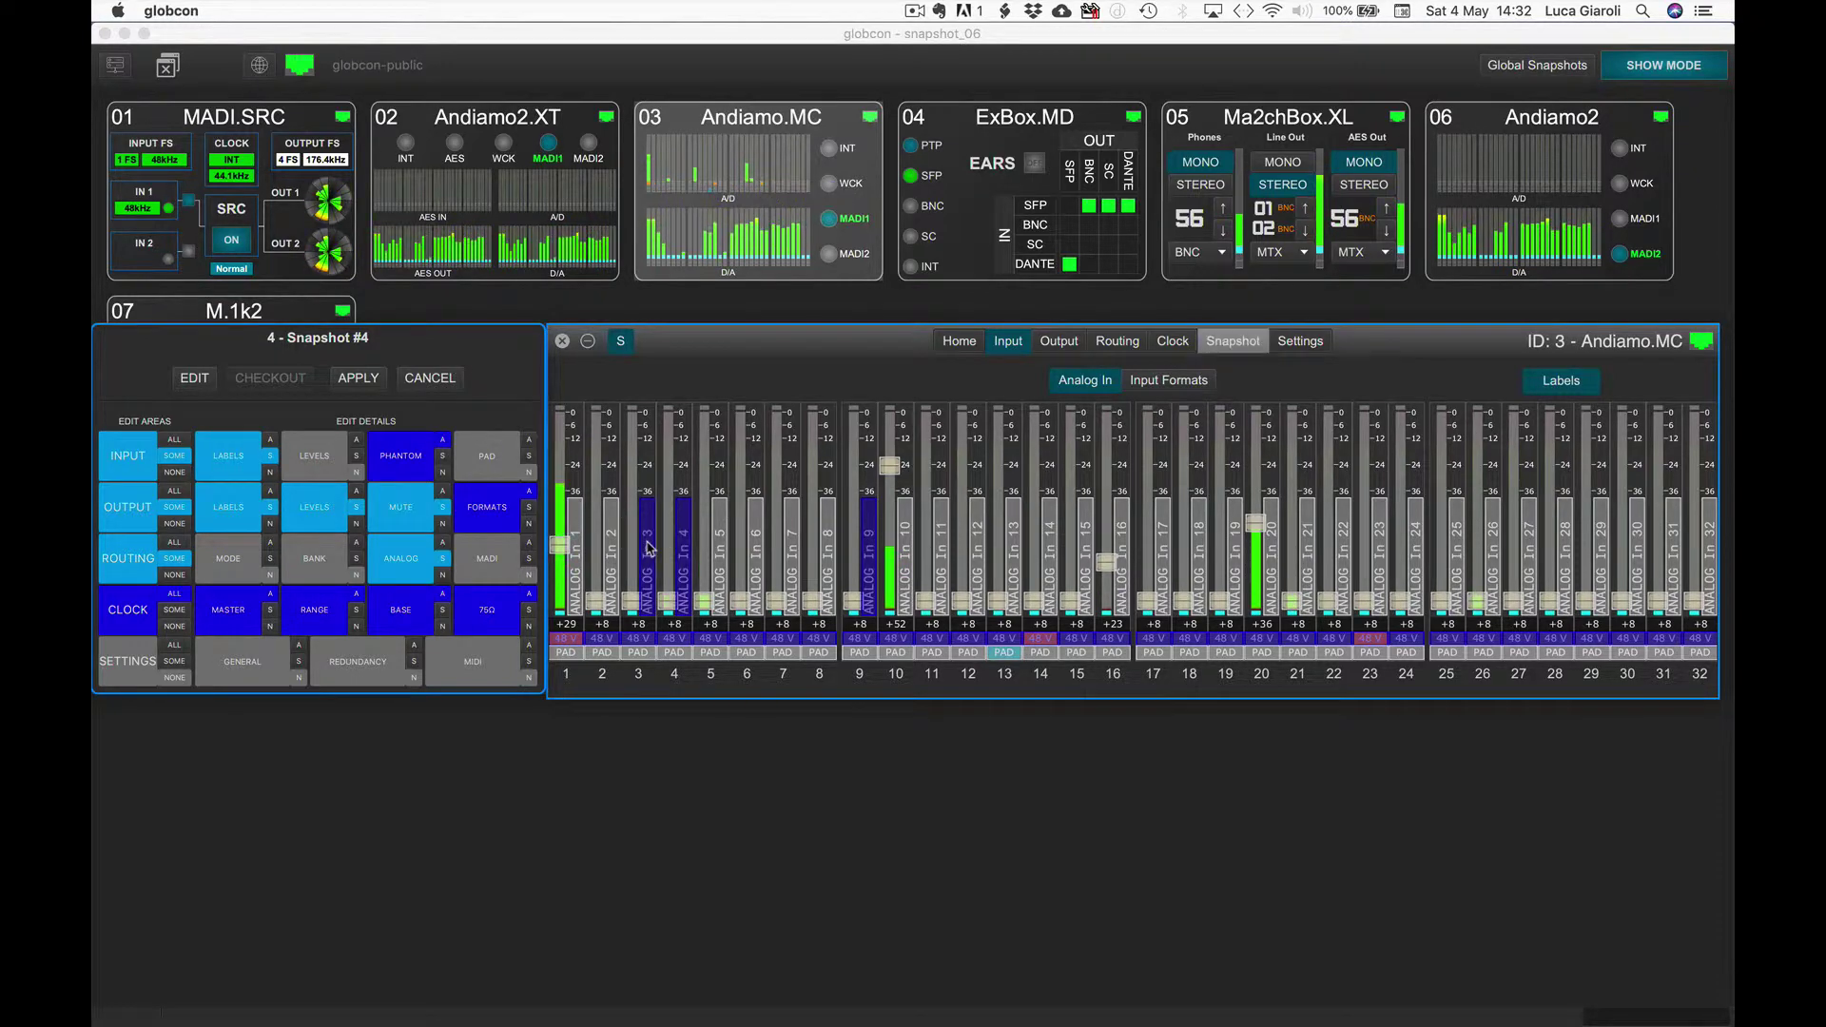
Step: Exclude the output formats and the clock base from the edit scope of Snapshot #4
left_click(528, 528)
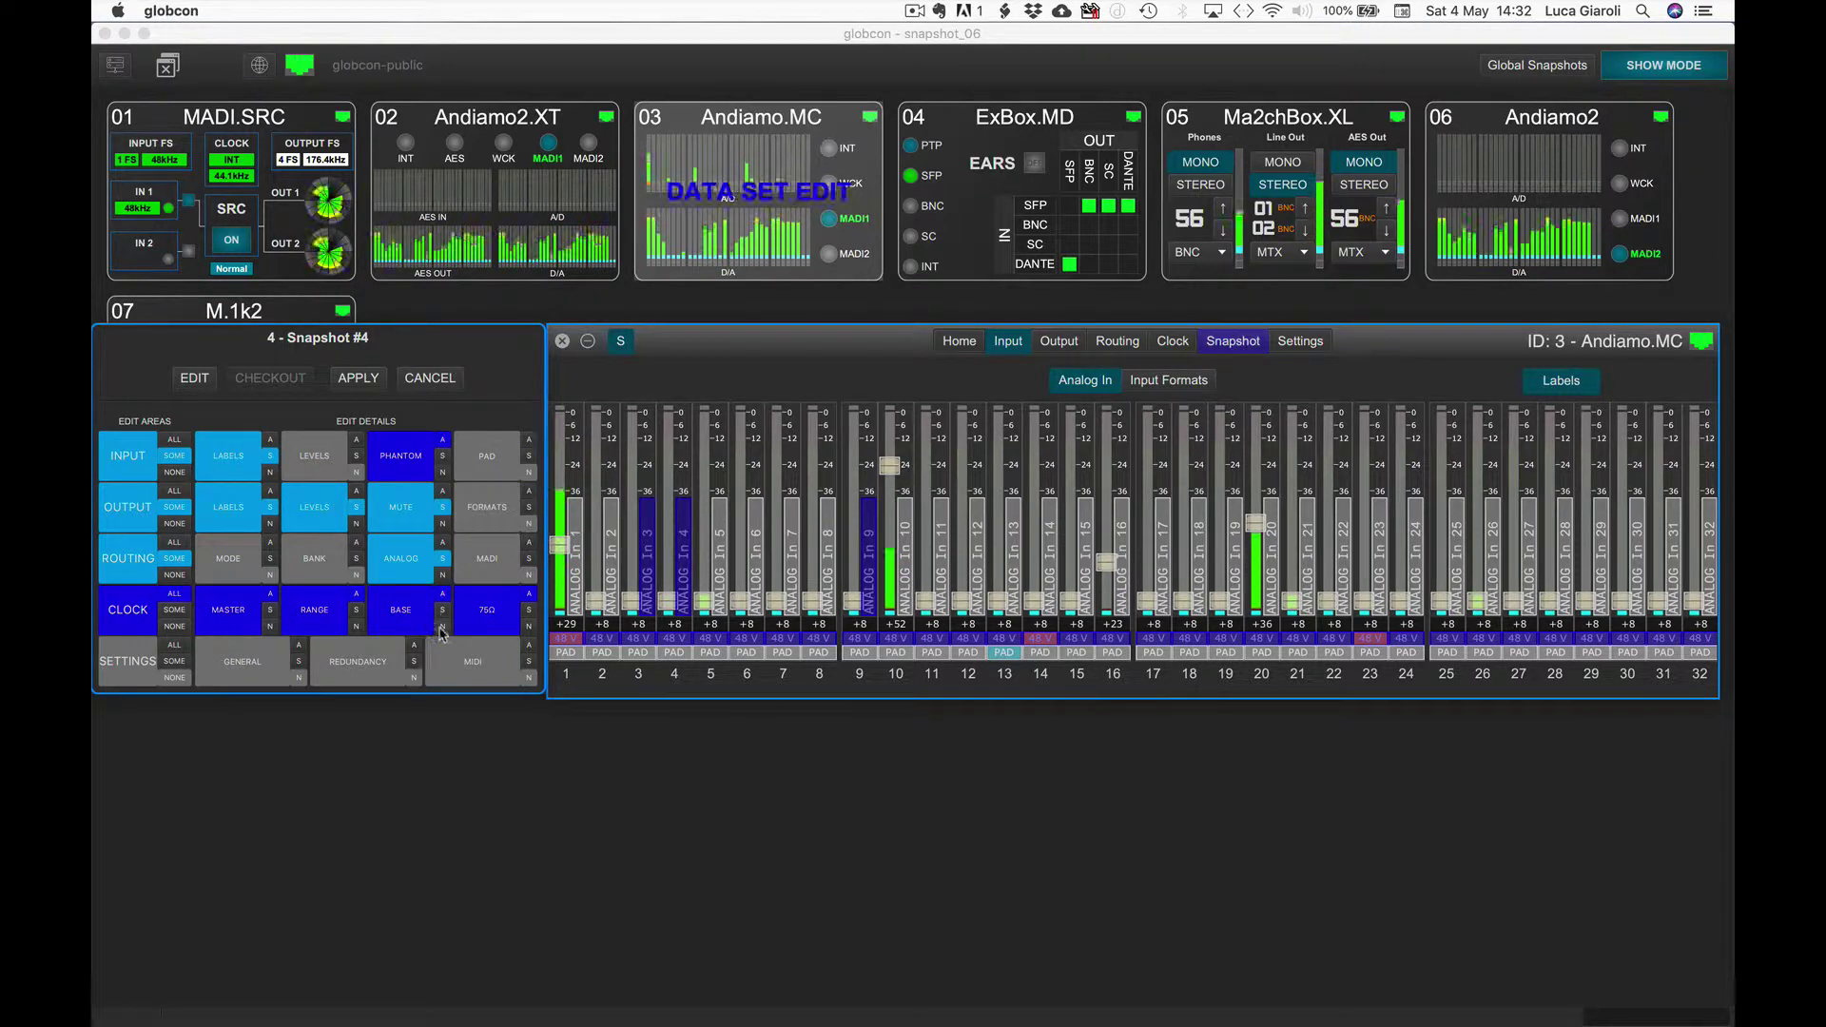
left_click(441, 627)
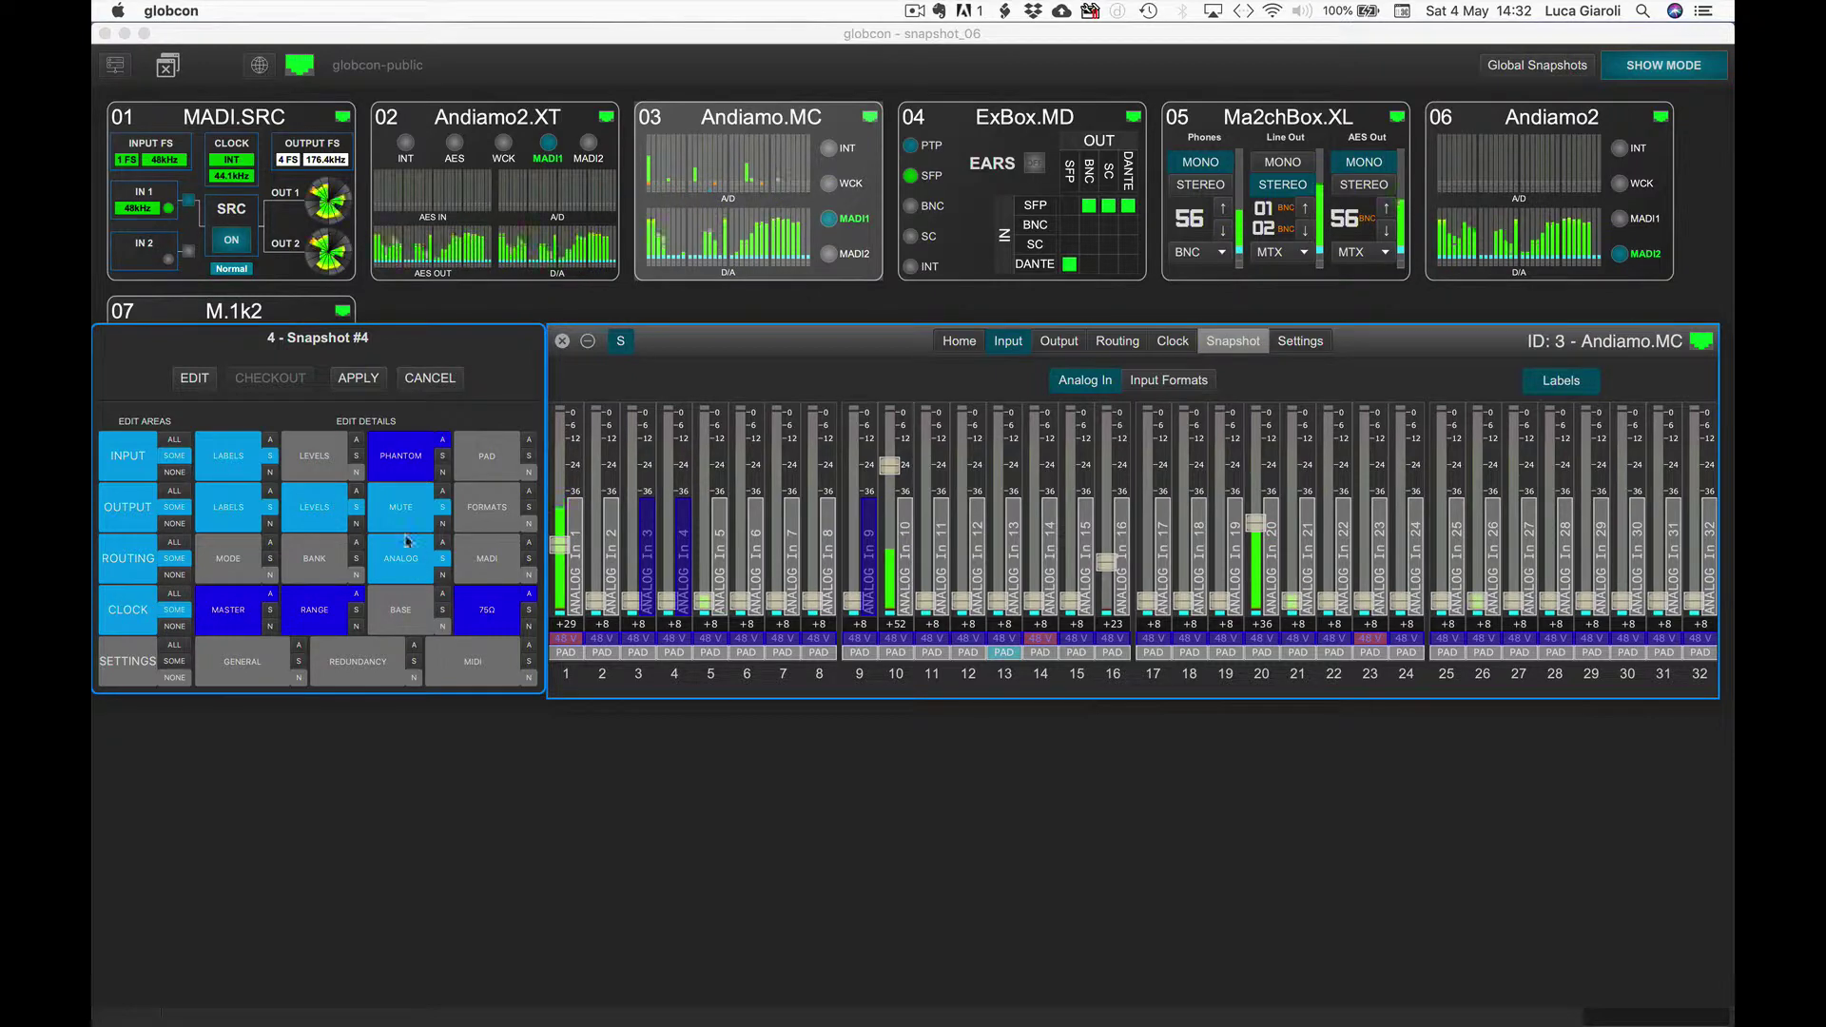
Step: In the analog routing matrix, exclude the labels of ANALOG Out 3 and 4 and include the routing of ANALOG Out 17 and 18
left_click(1117, 340)
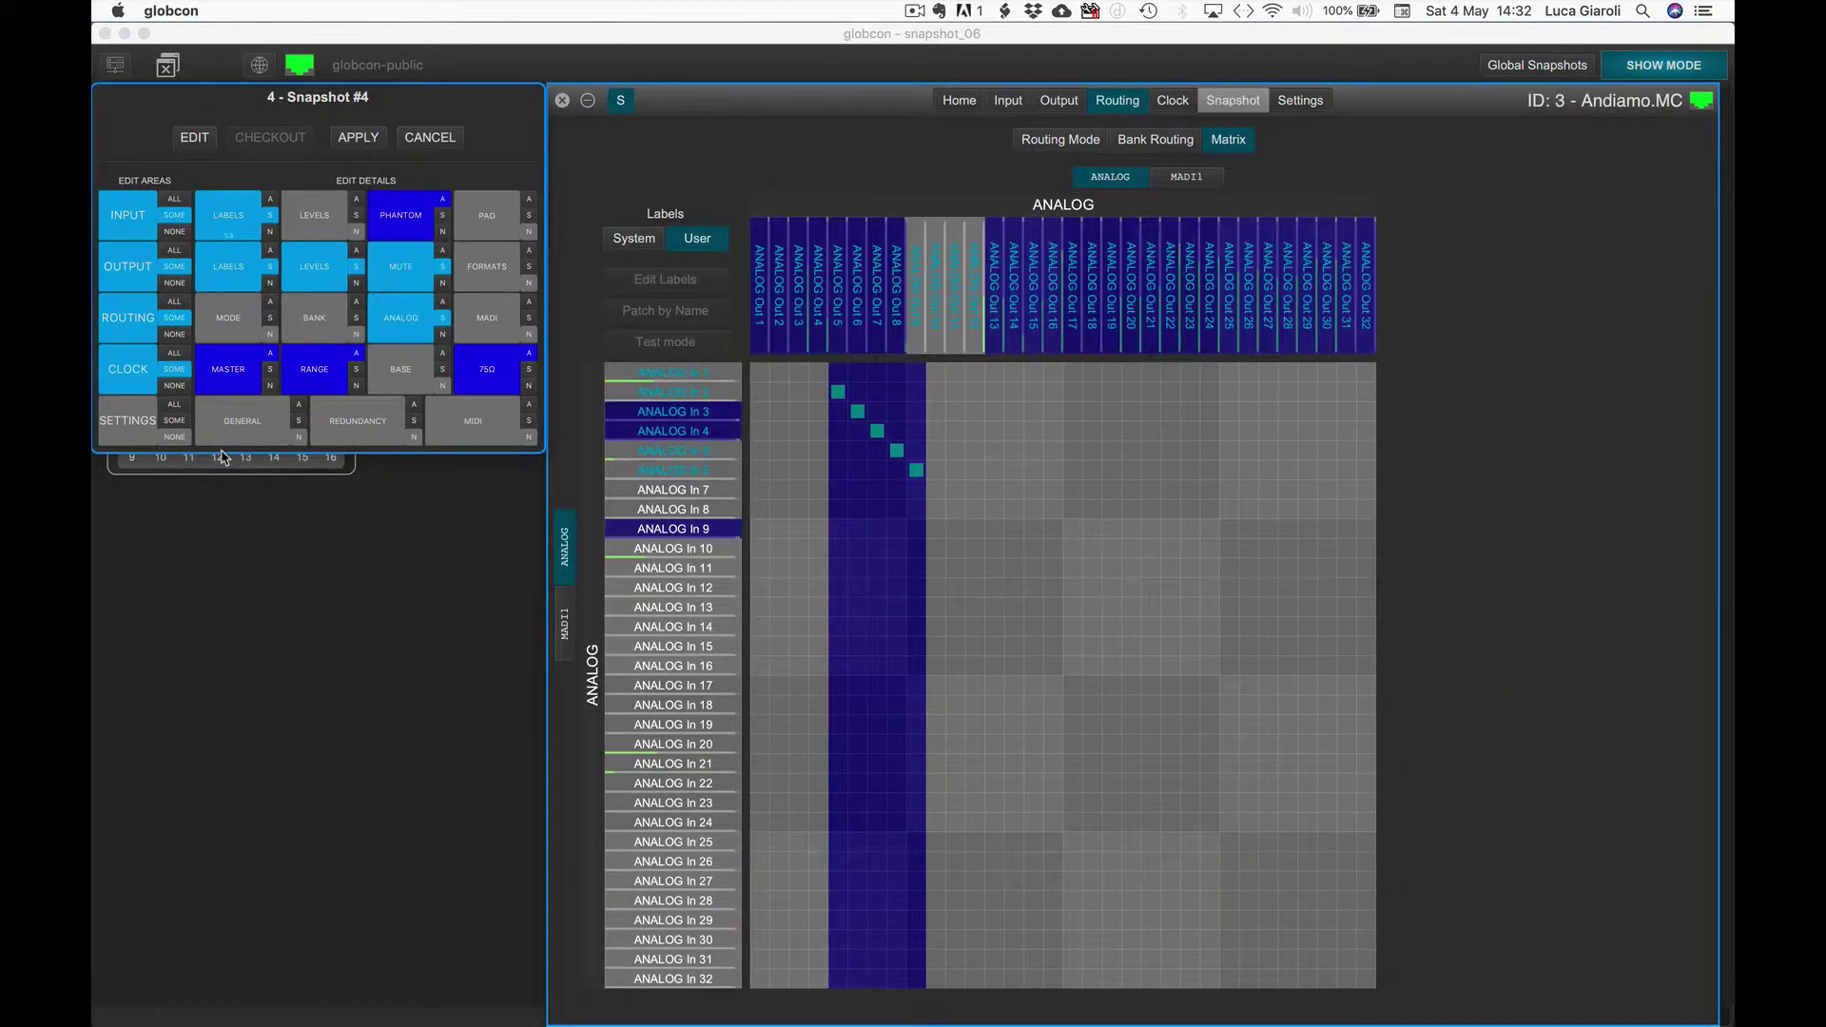
left_click(819, 295)
left_click(799, 296)
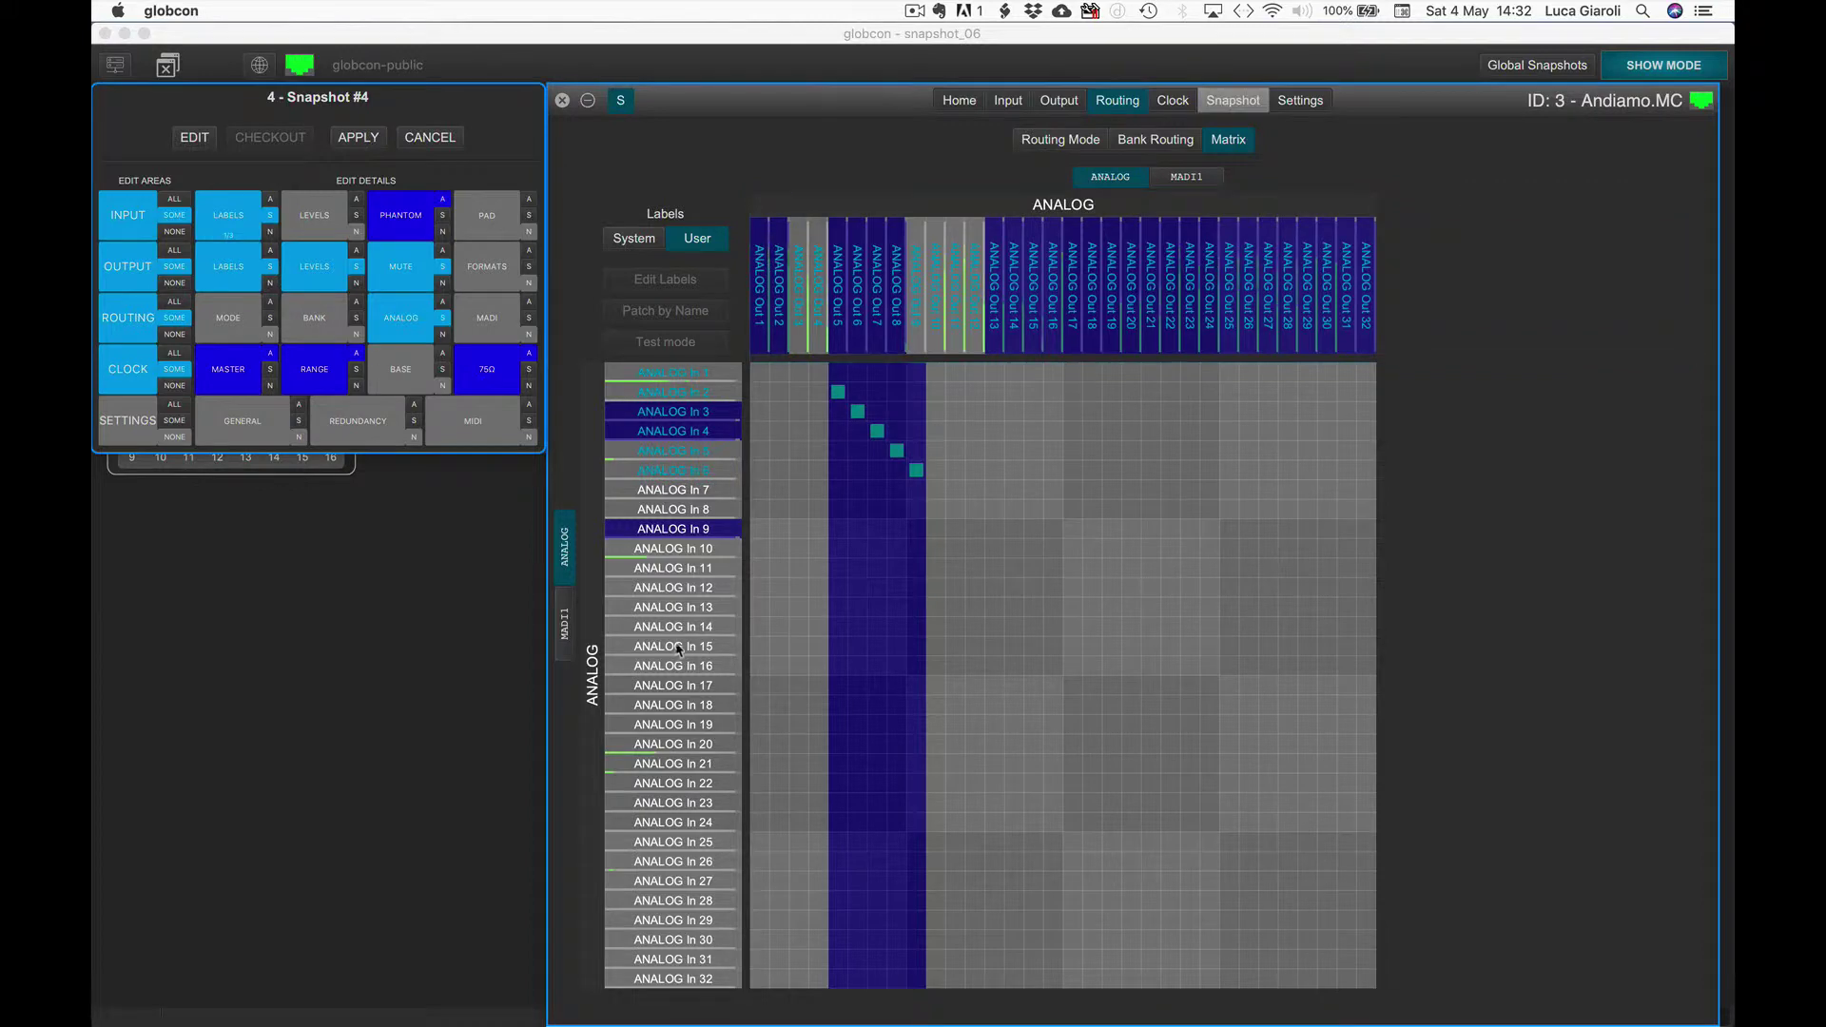
right_click(1069, 632)
left_click(1125, 654)
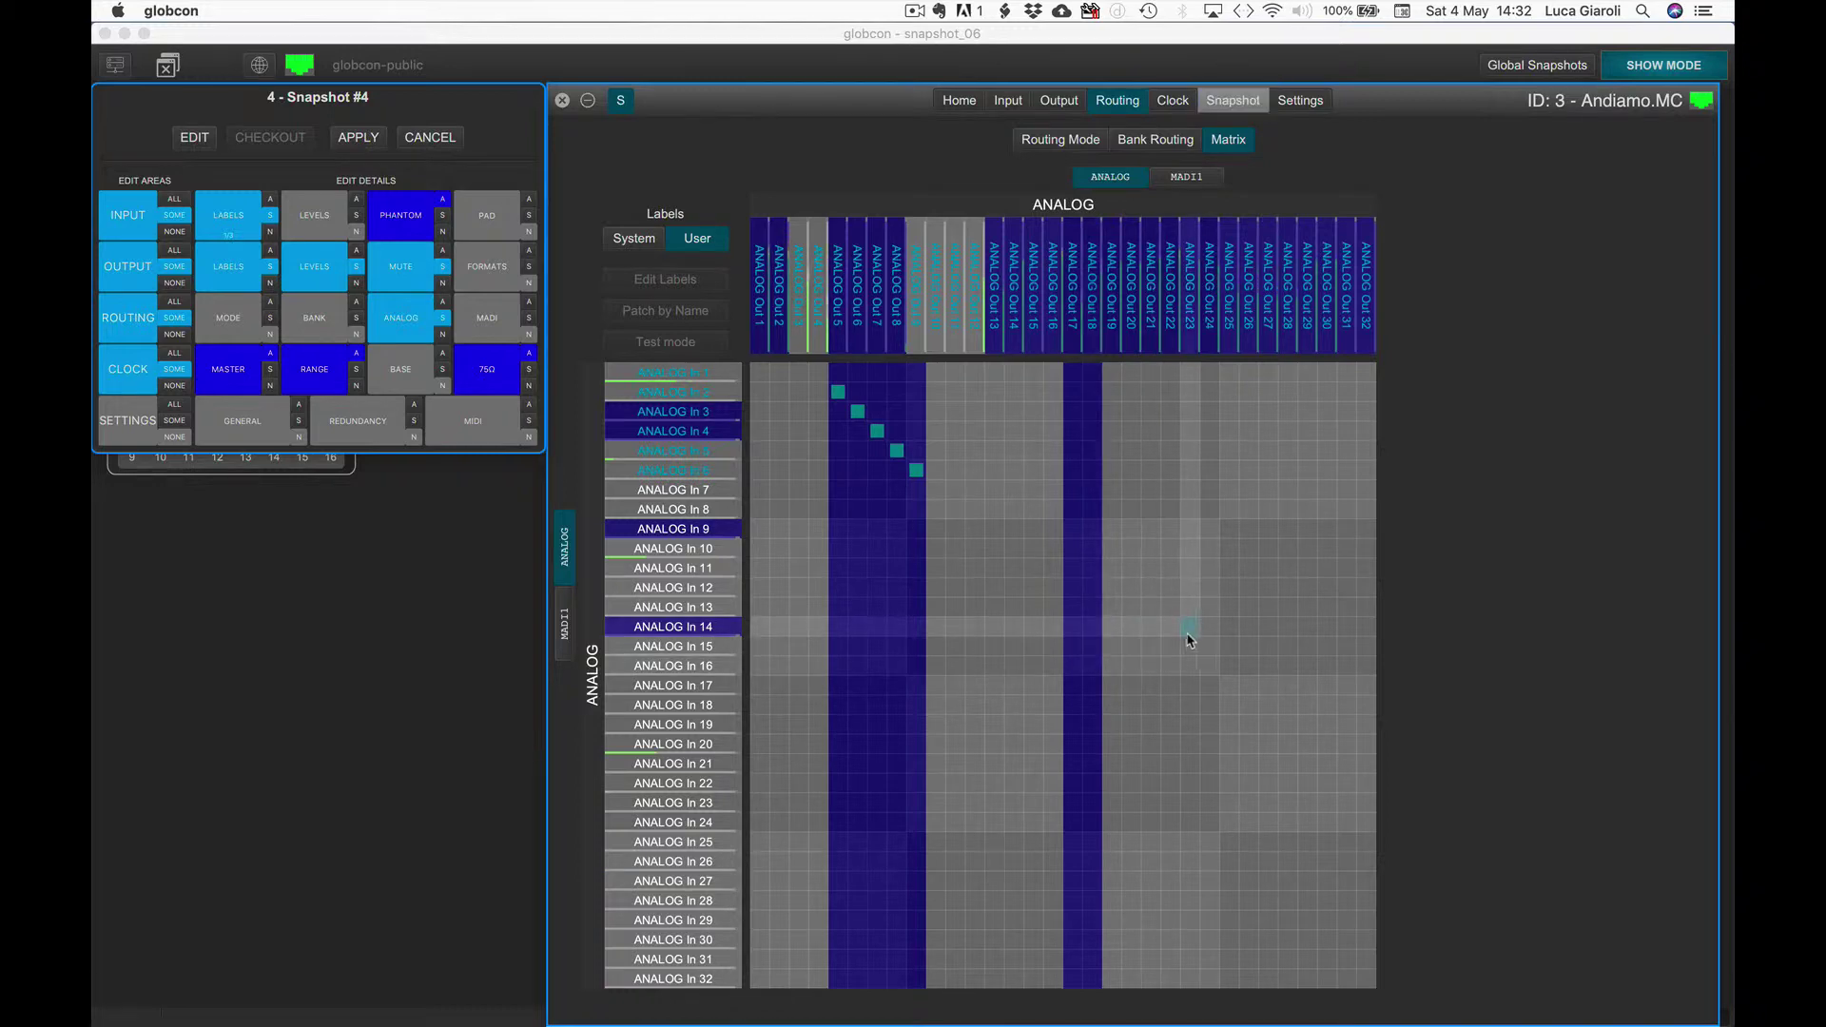
left_click(1233, 100)
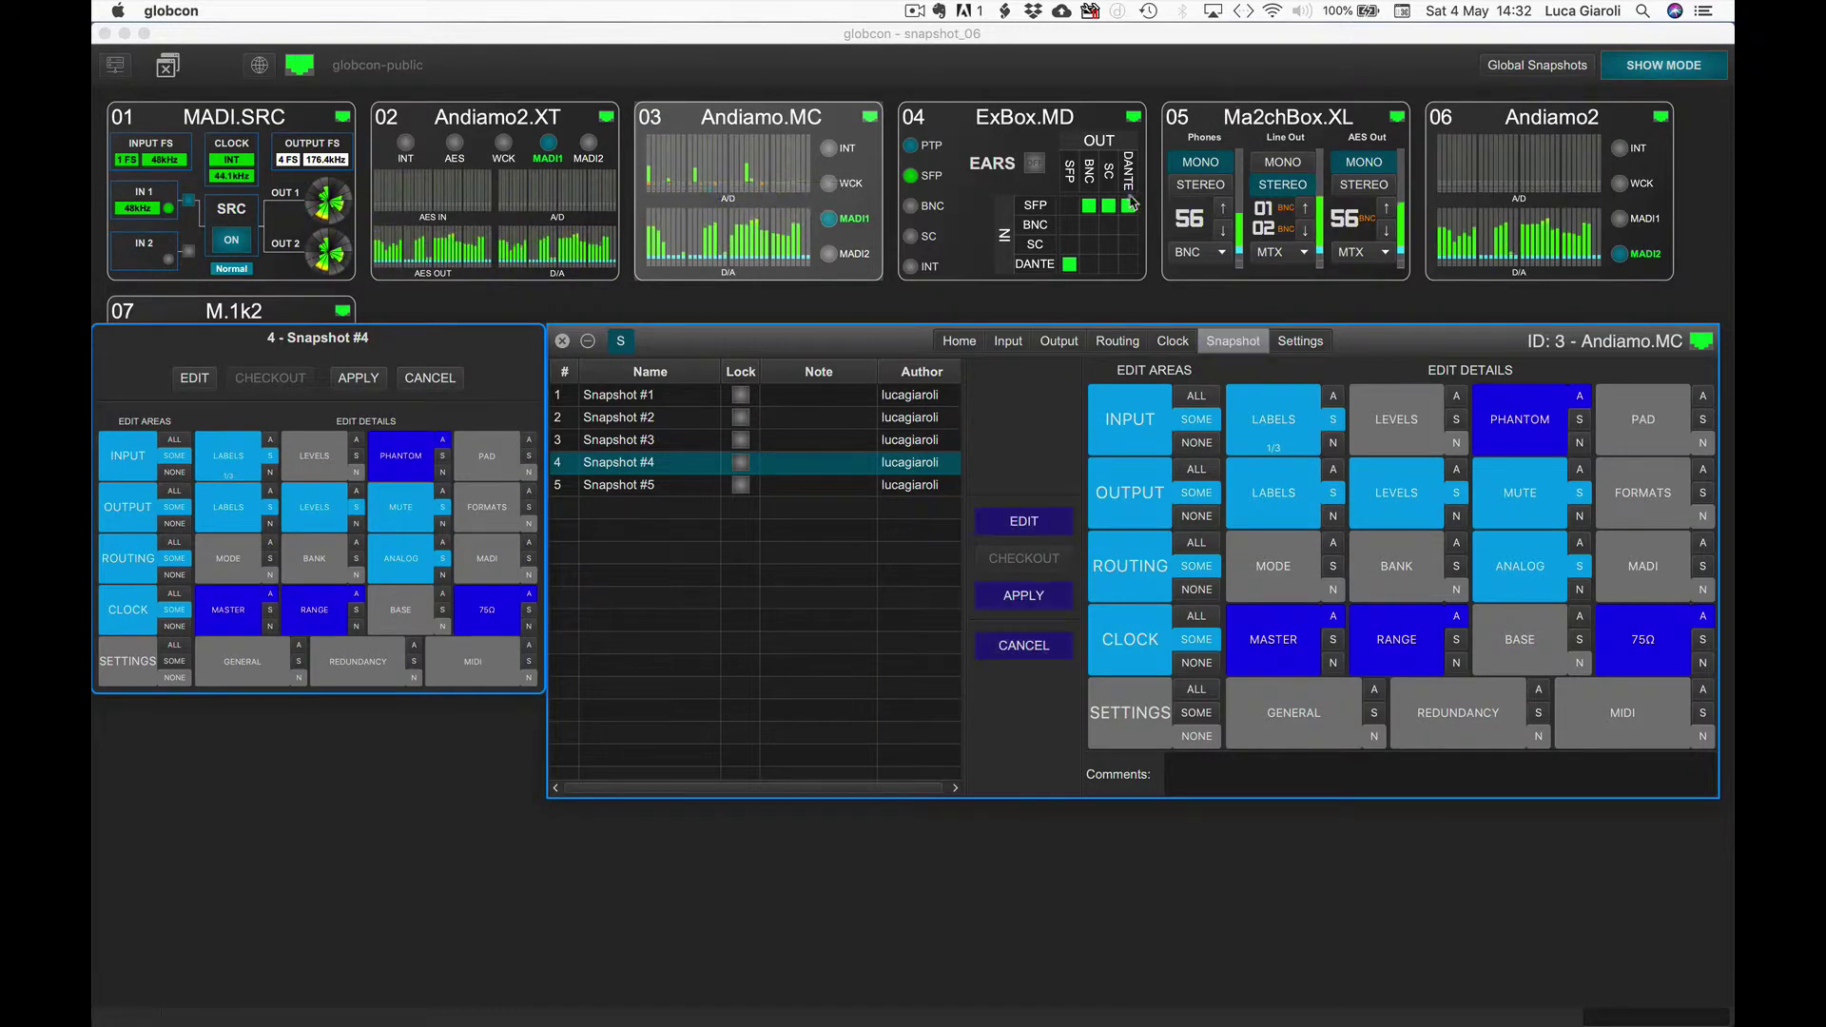
Step: Apply the pending edit to Snapshot #4 and close the Andiamo.MC device
left_click(1003, 597)
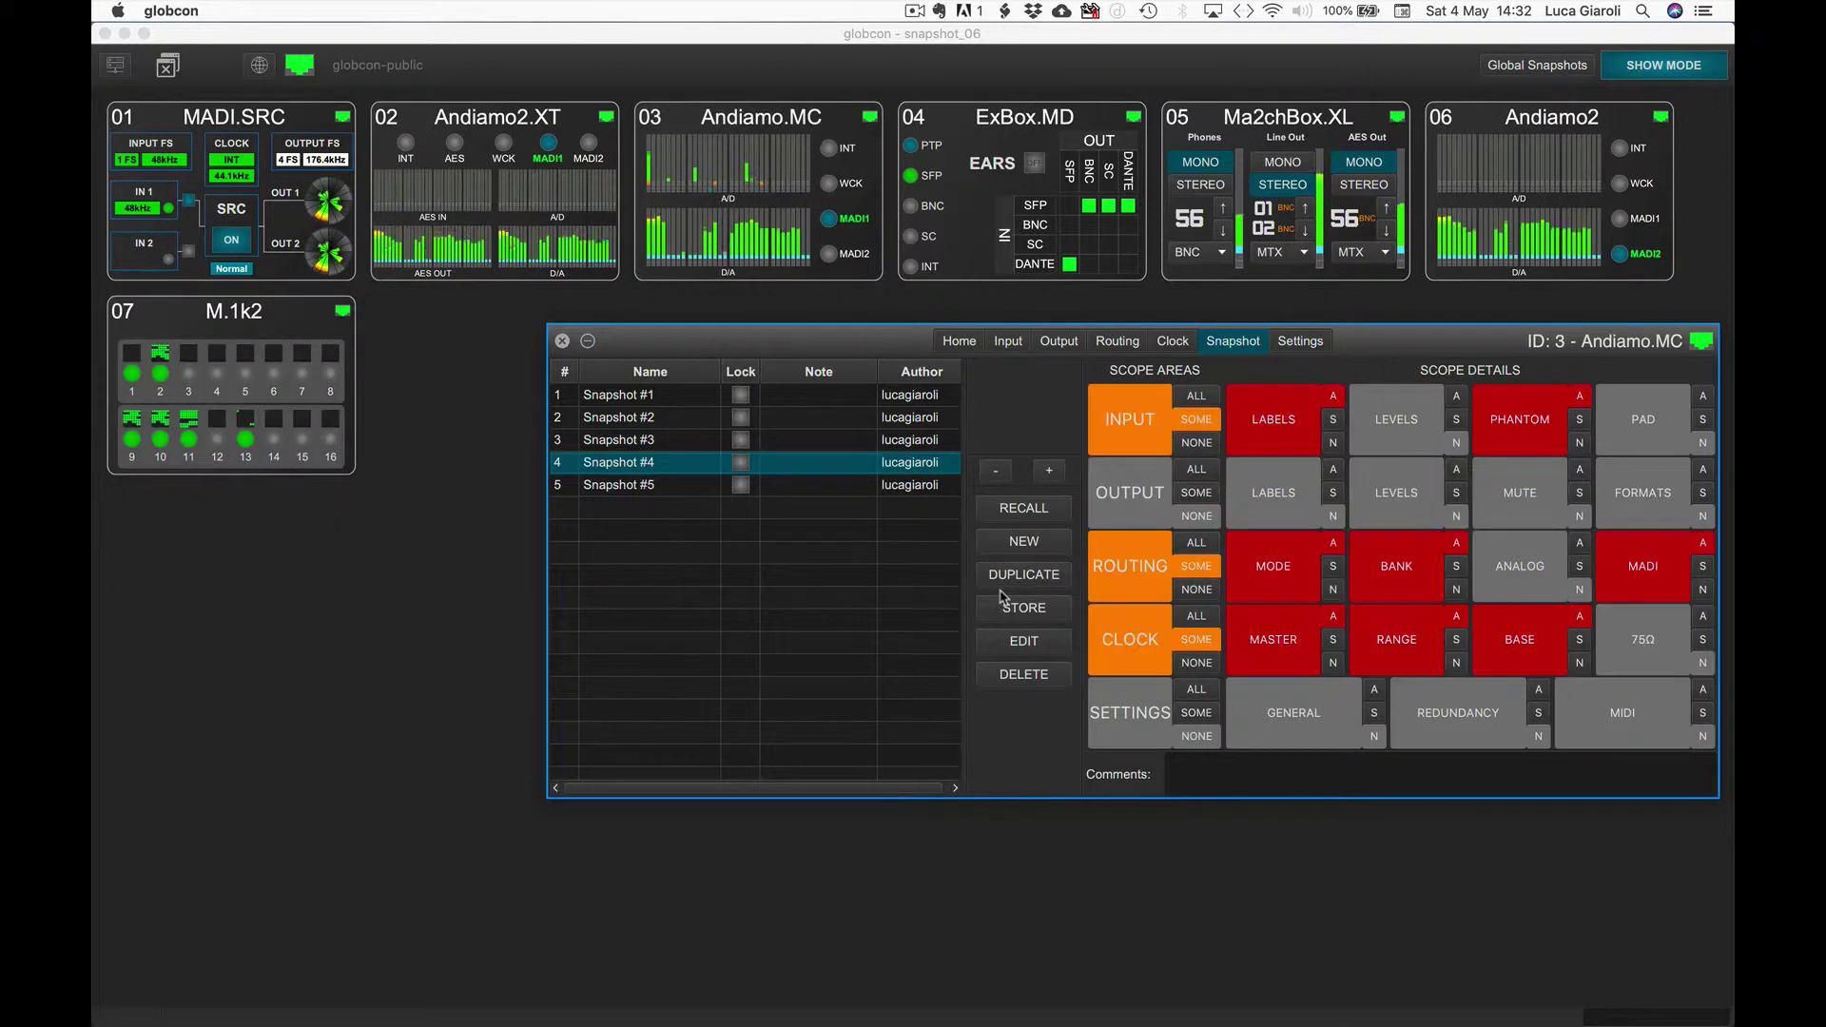
left_click(562, 341)
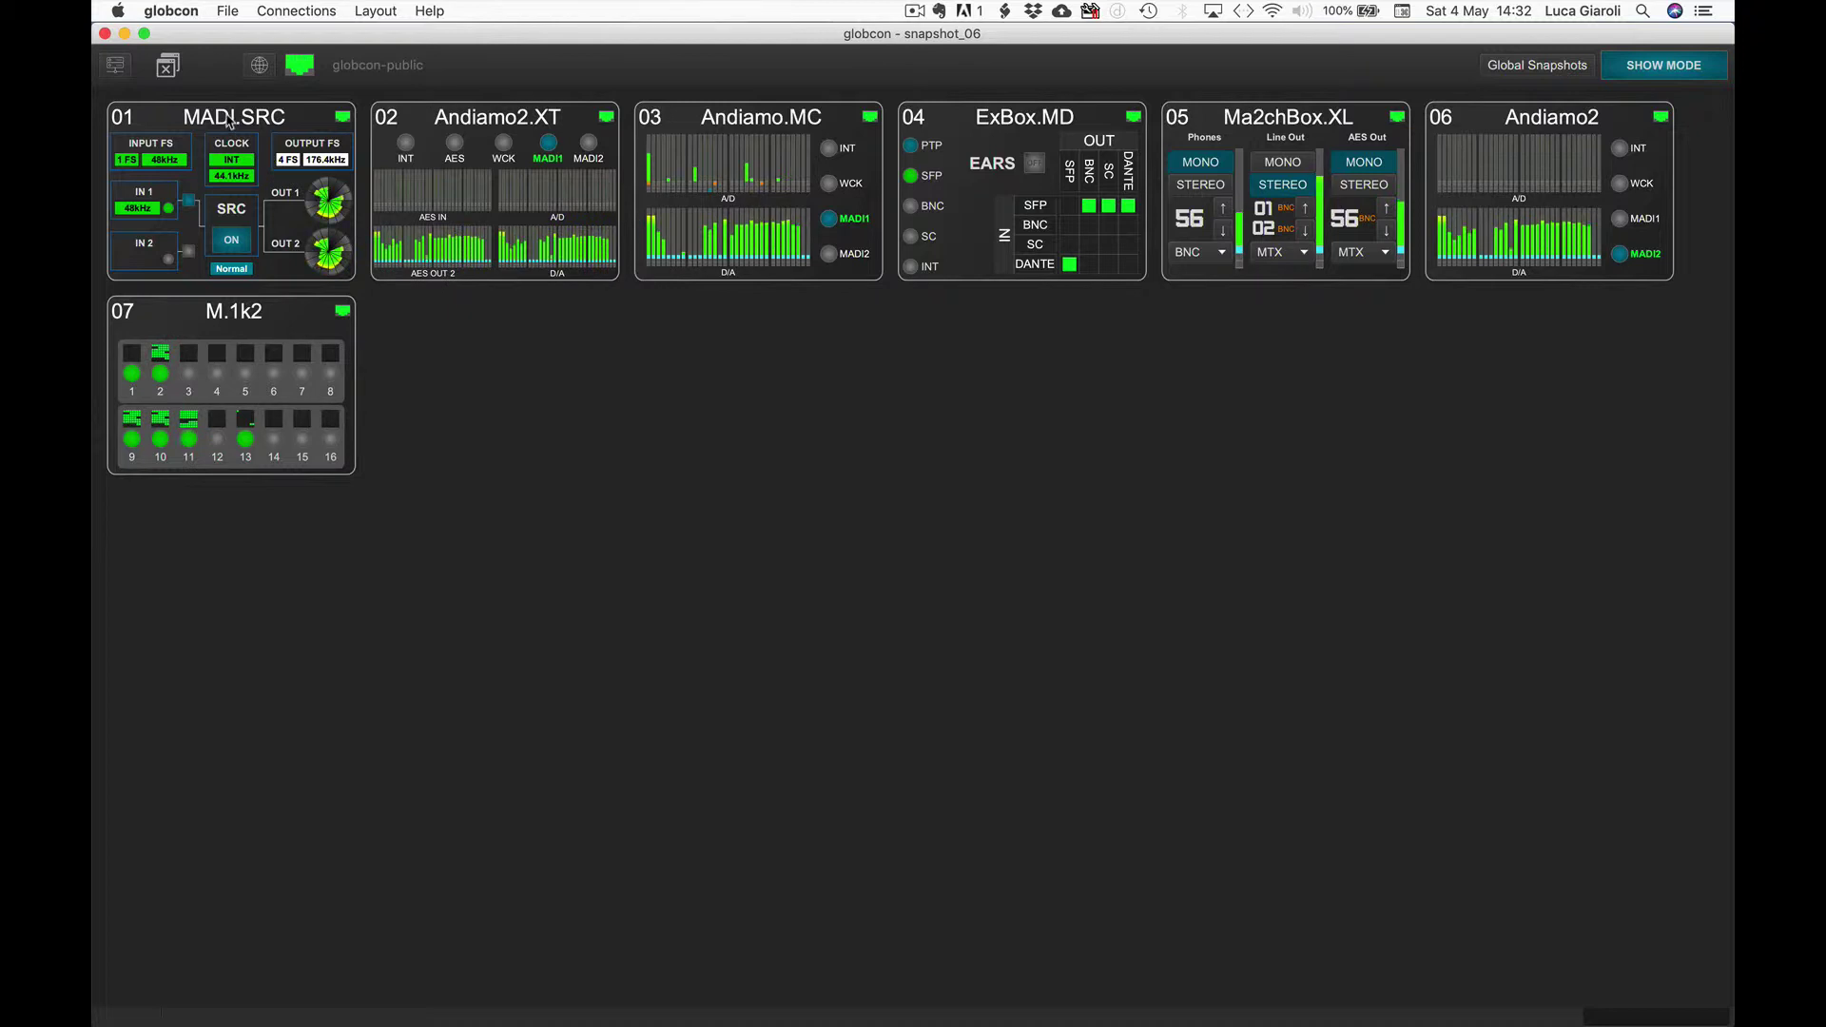
Step: Open the MADI.SRC device and review the scopes of its four snapshots and its current input, output and clock settings
double_click(229, 120)
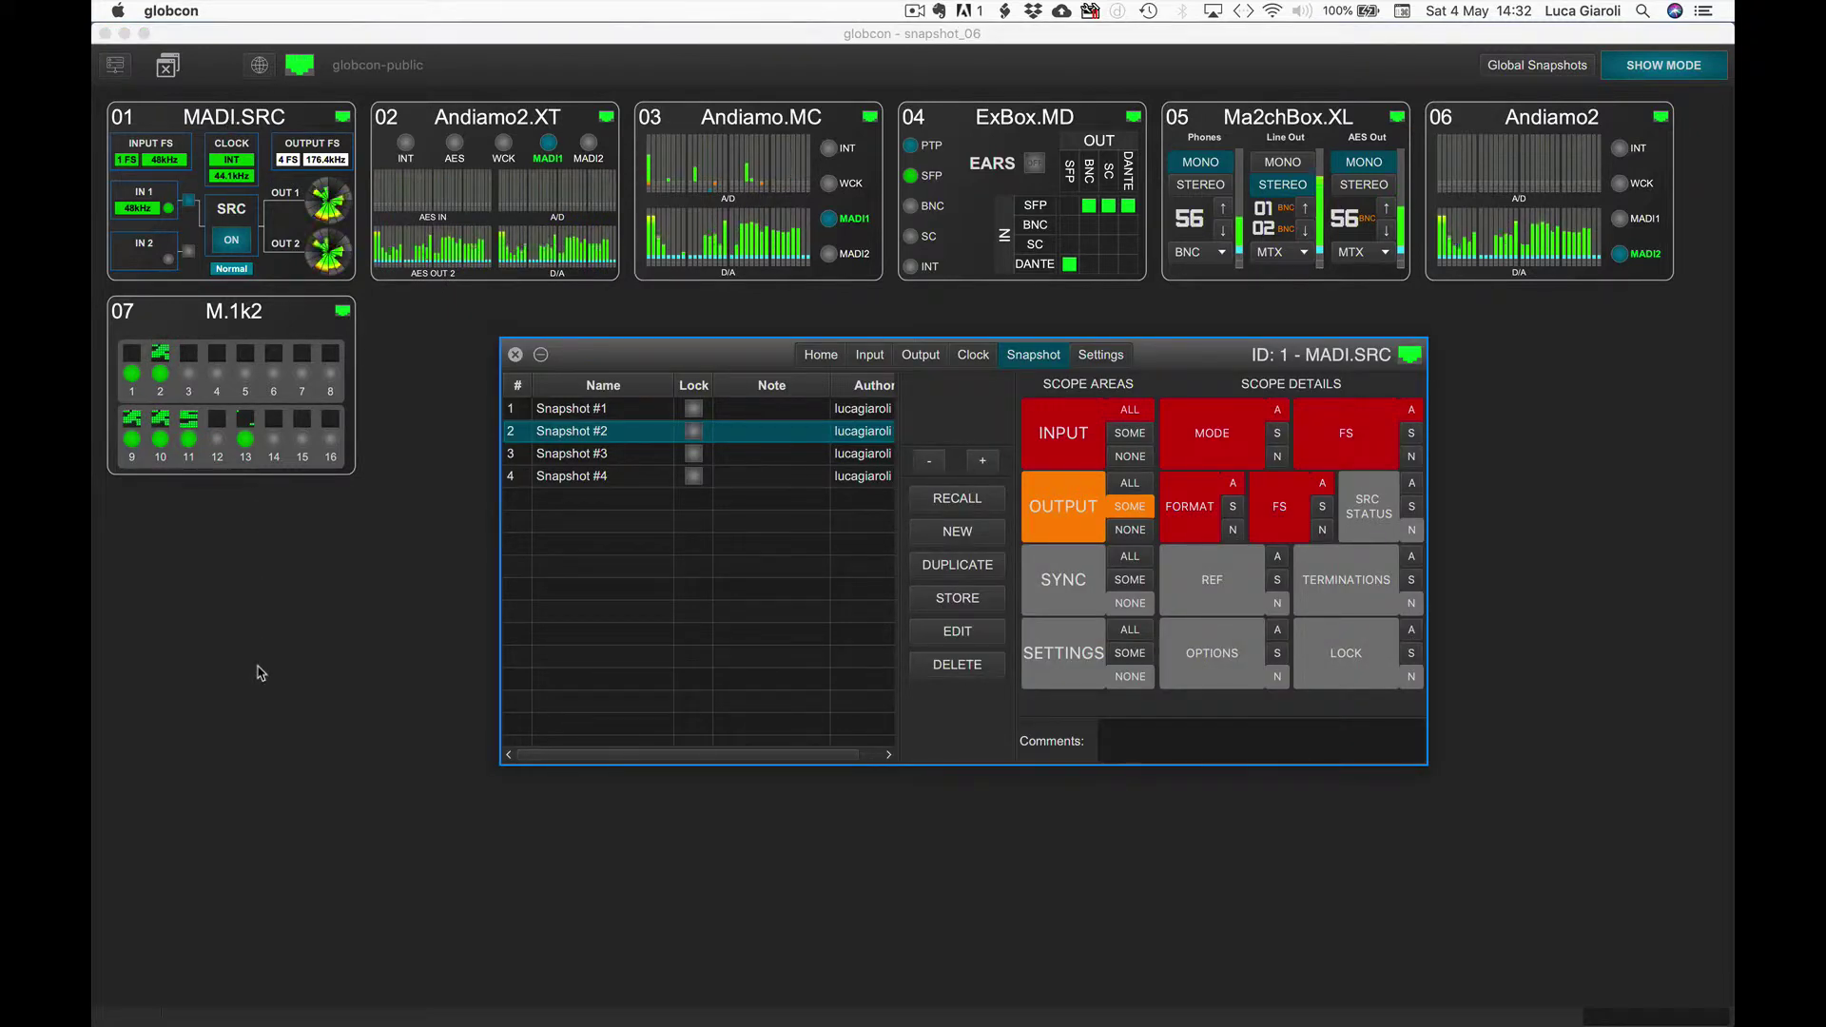
left_click(665, 409)
left_click(666, 434)
left_click(660, 454)
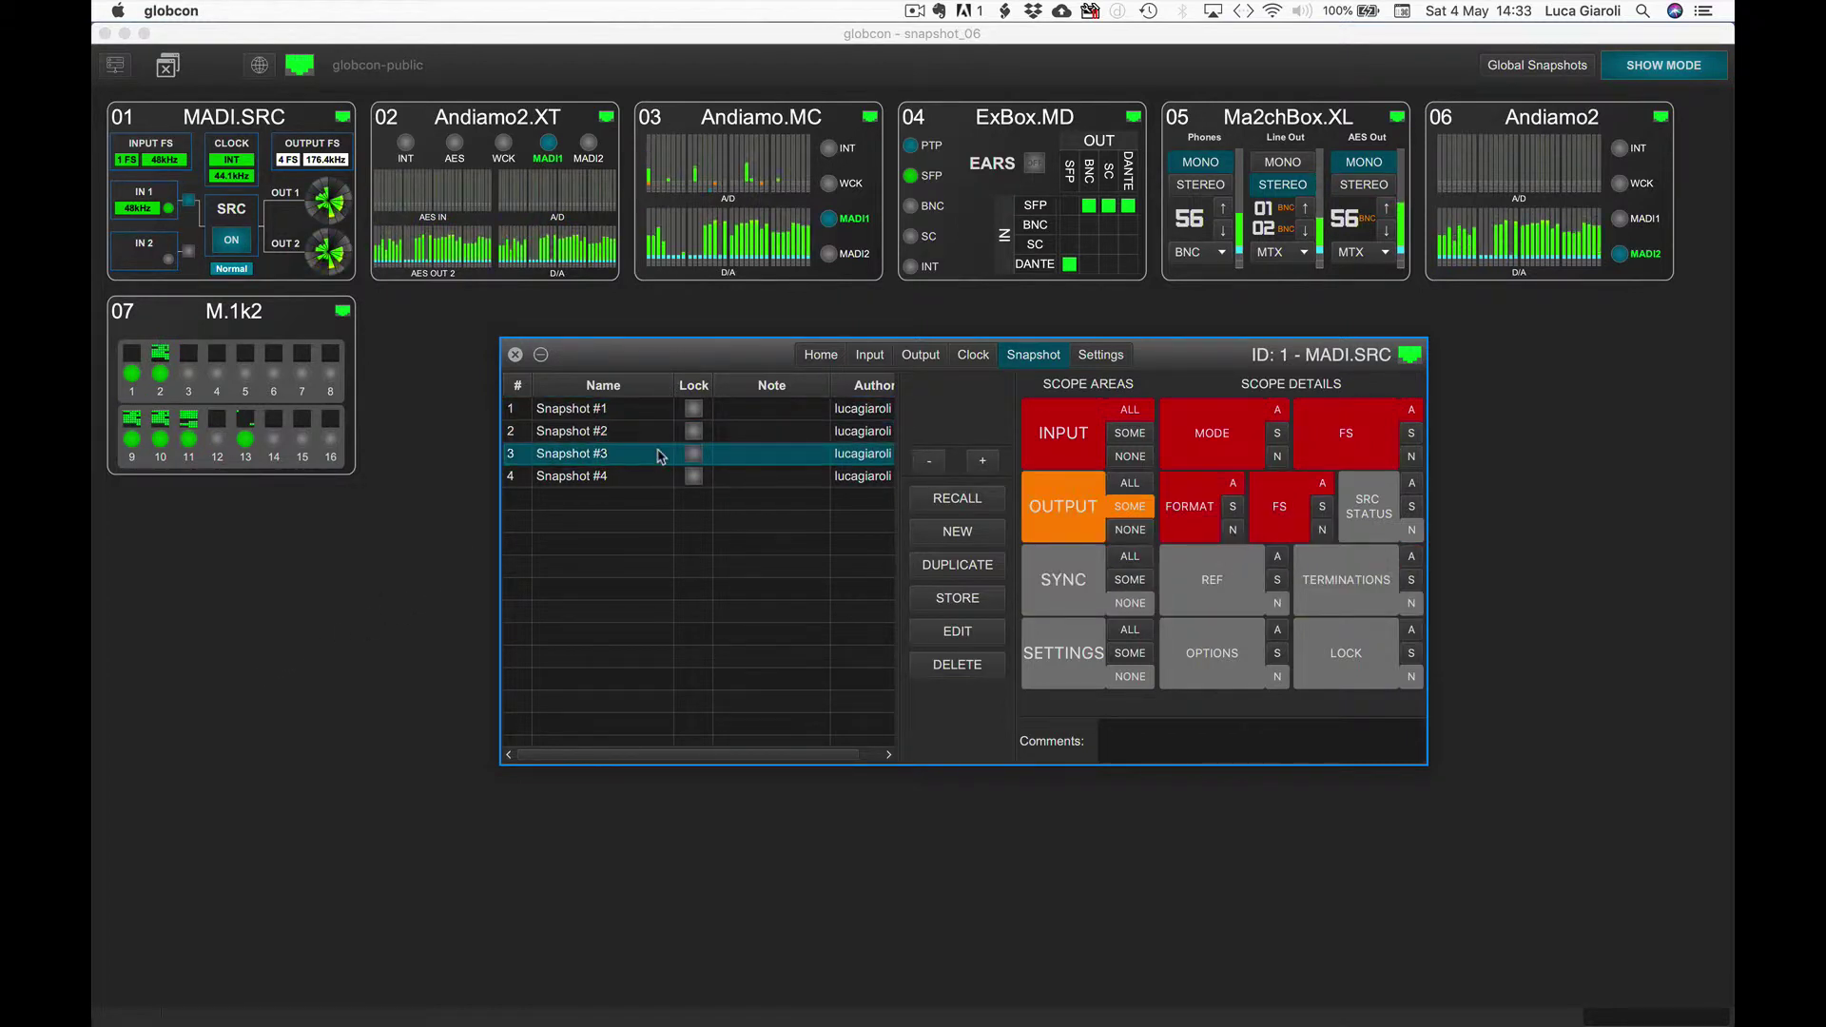
left_click(659, 478)
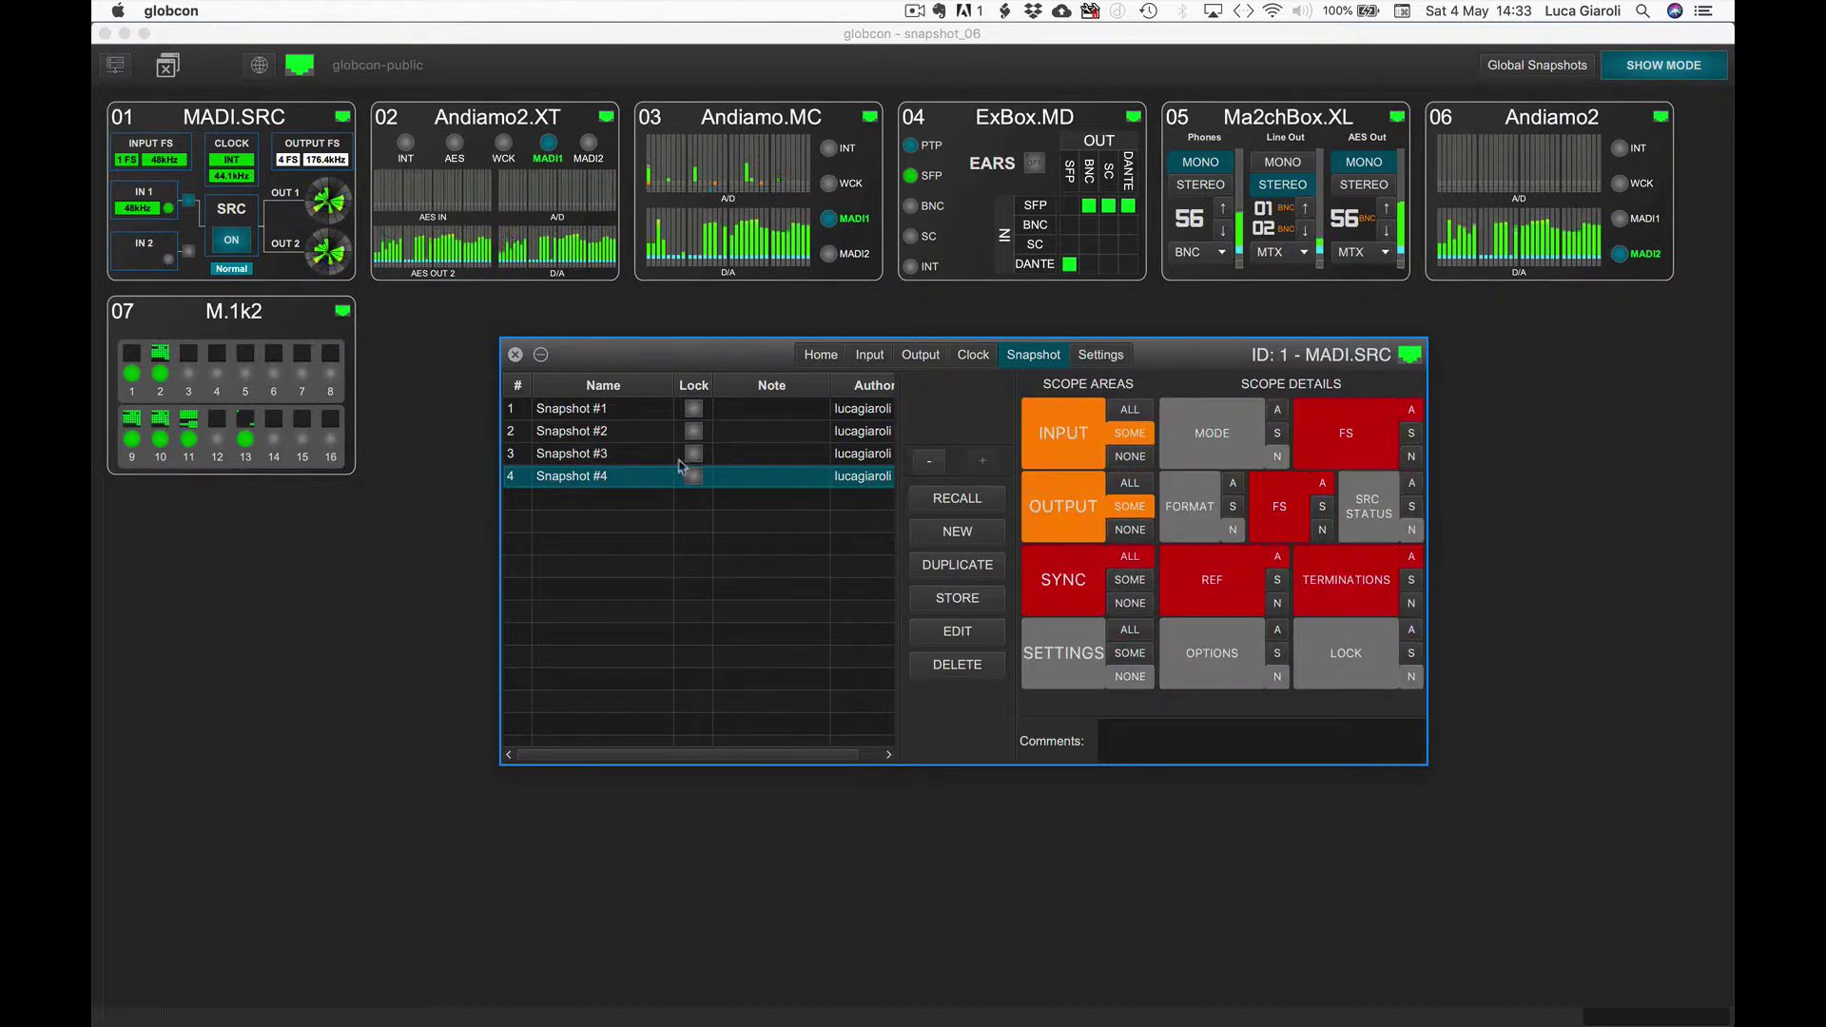
left_click(813, 458)
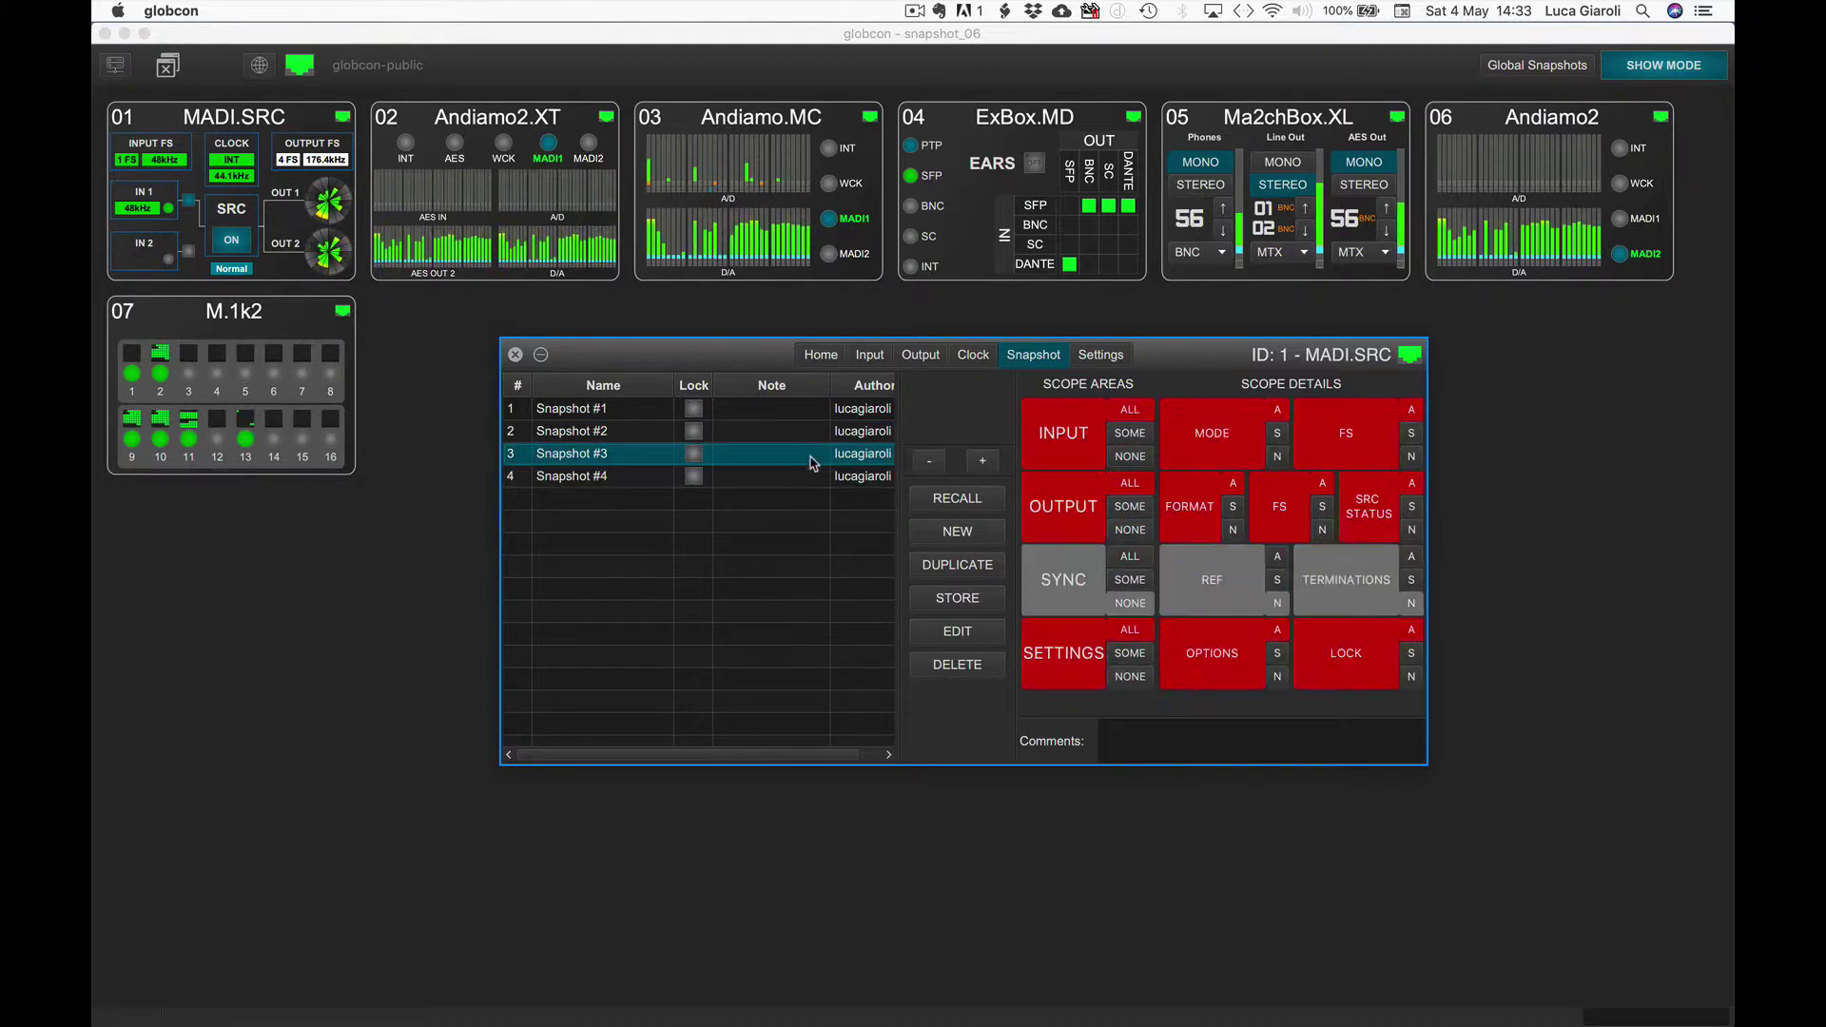
left_click(821, 358)
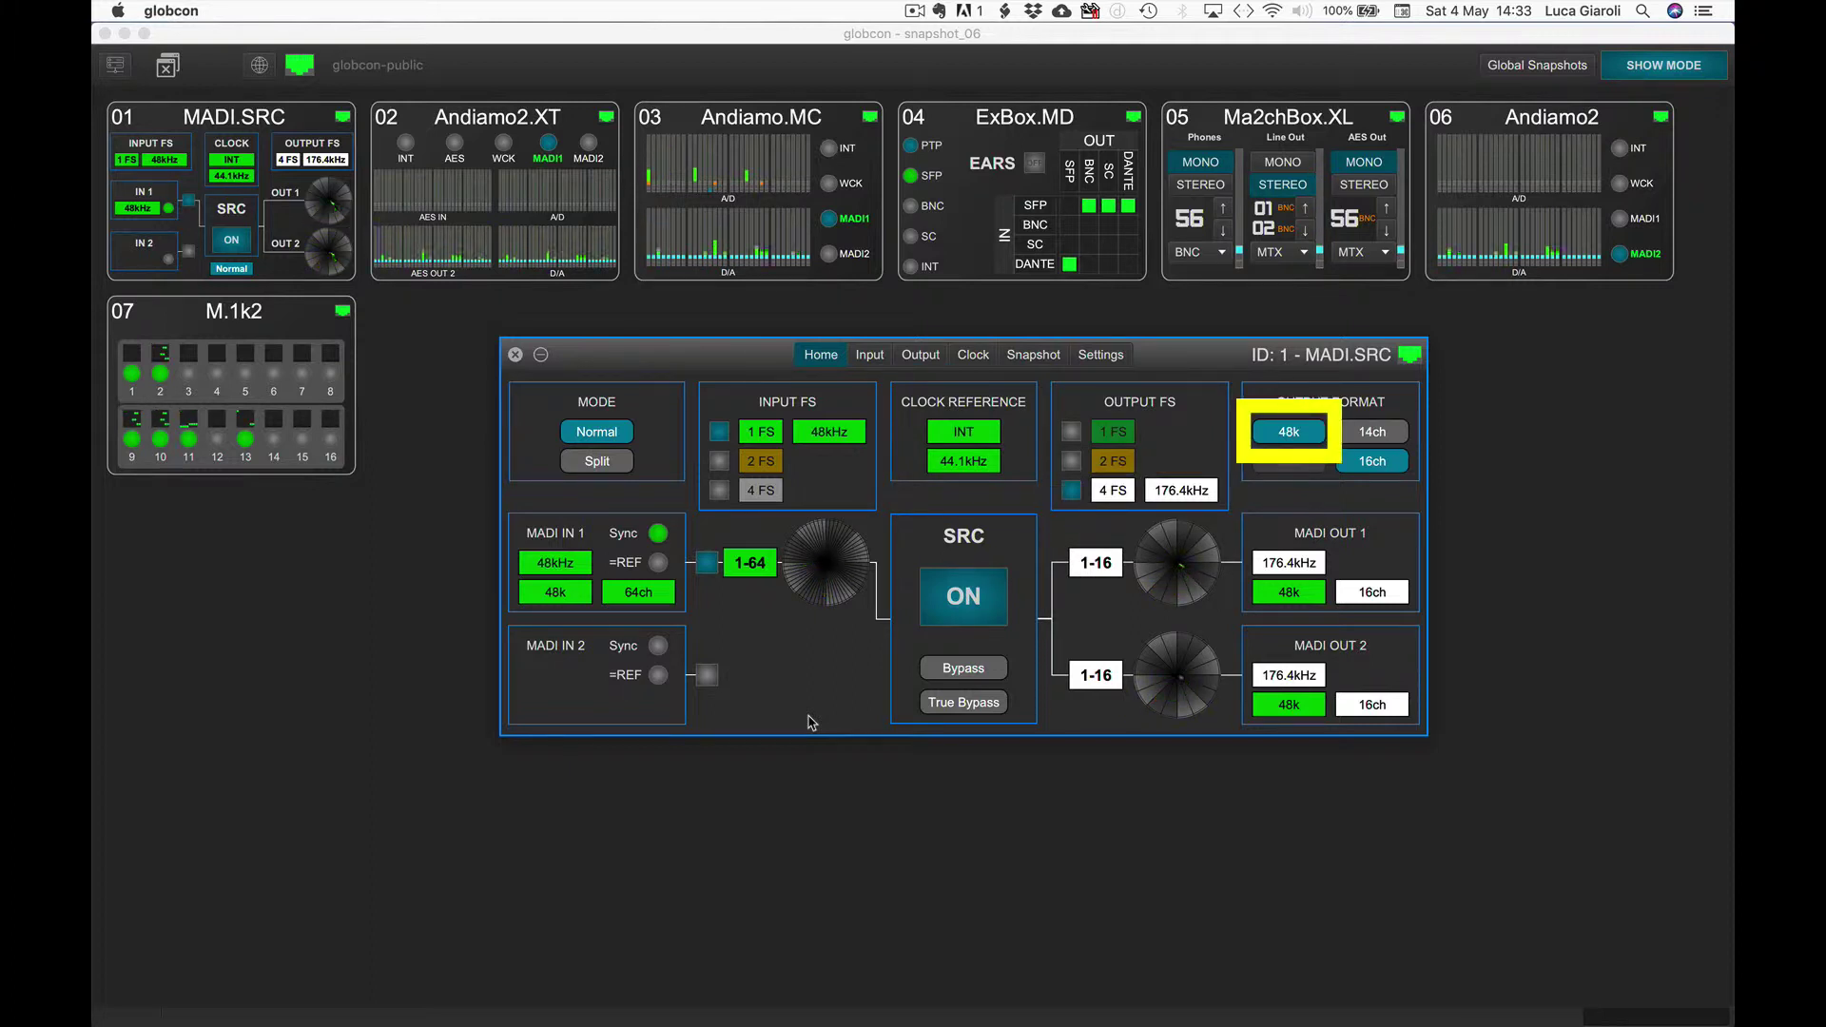
Step: Start an online edit of MADI.SRC Snapshot #2, setting input and output FS to 2 FS and the output format to 96k
left_click(1022, 365)
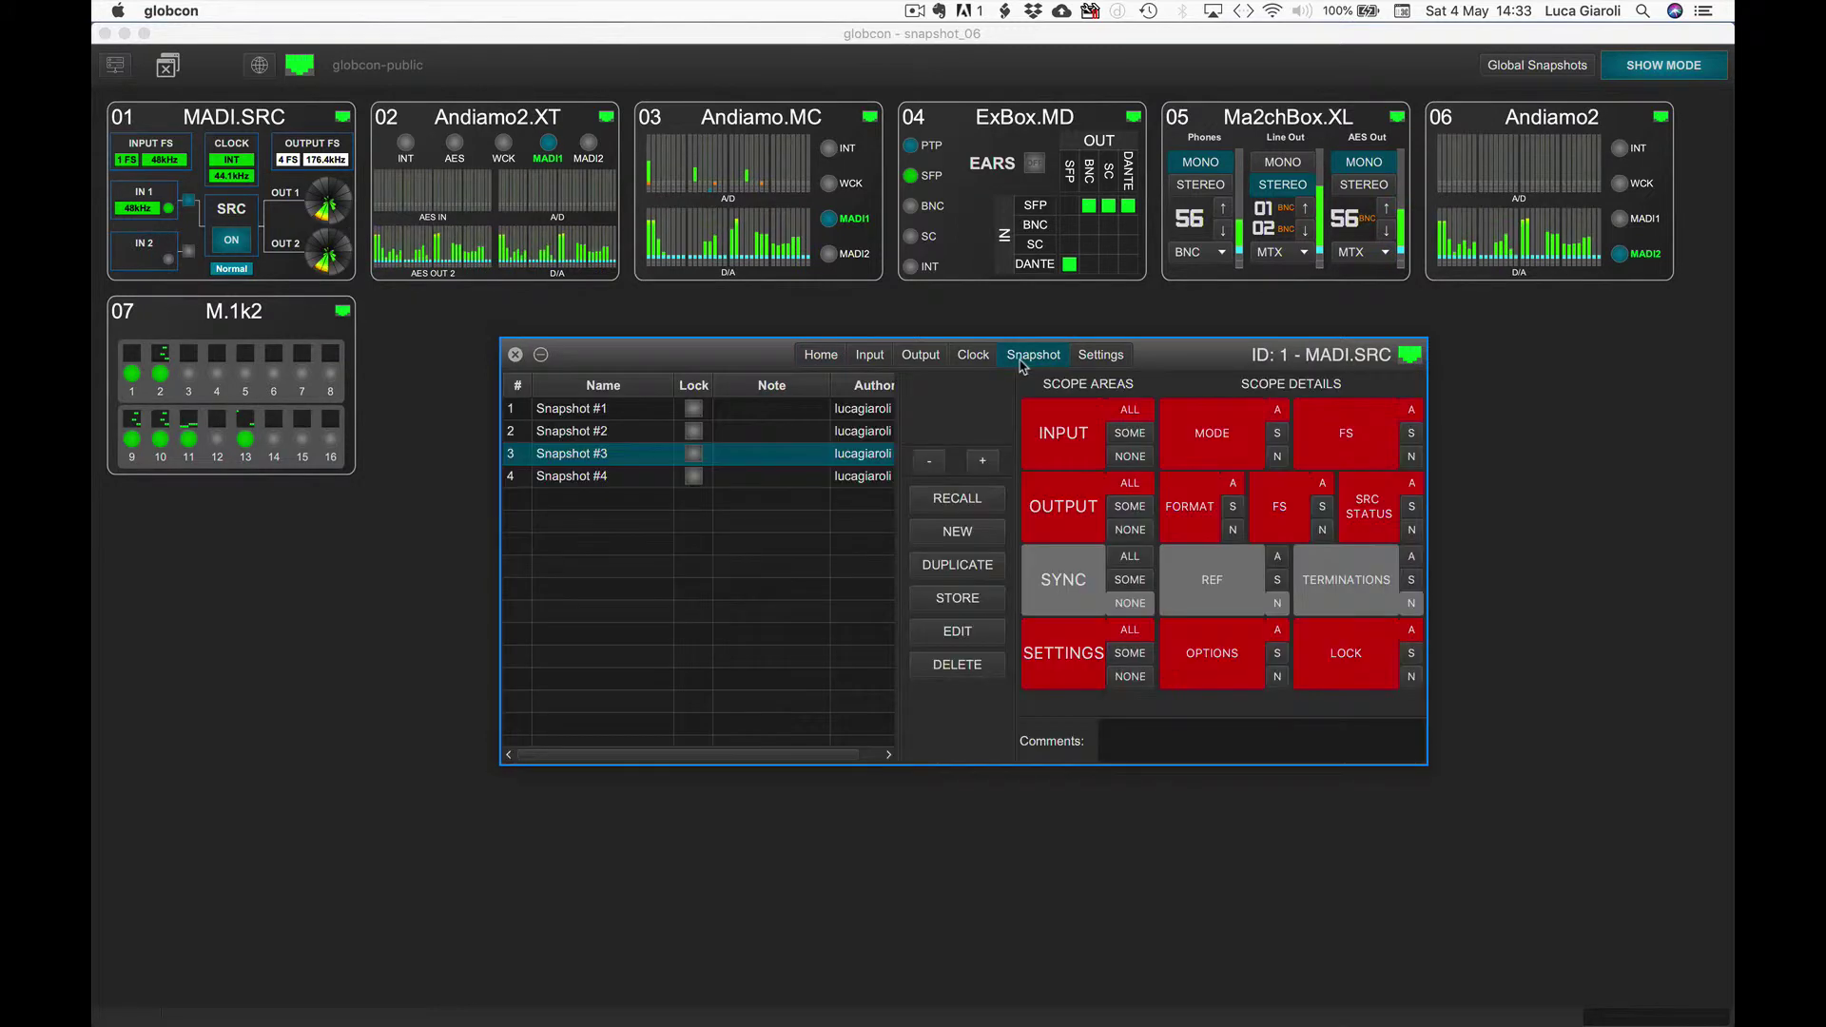
left_click(609, 433)
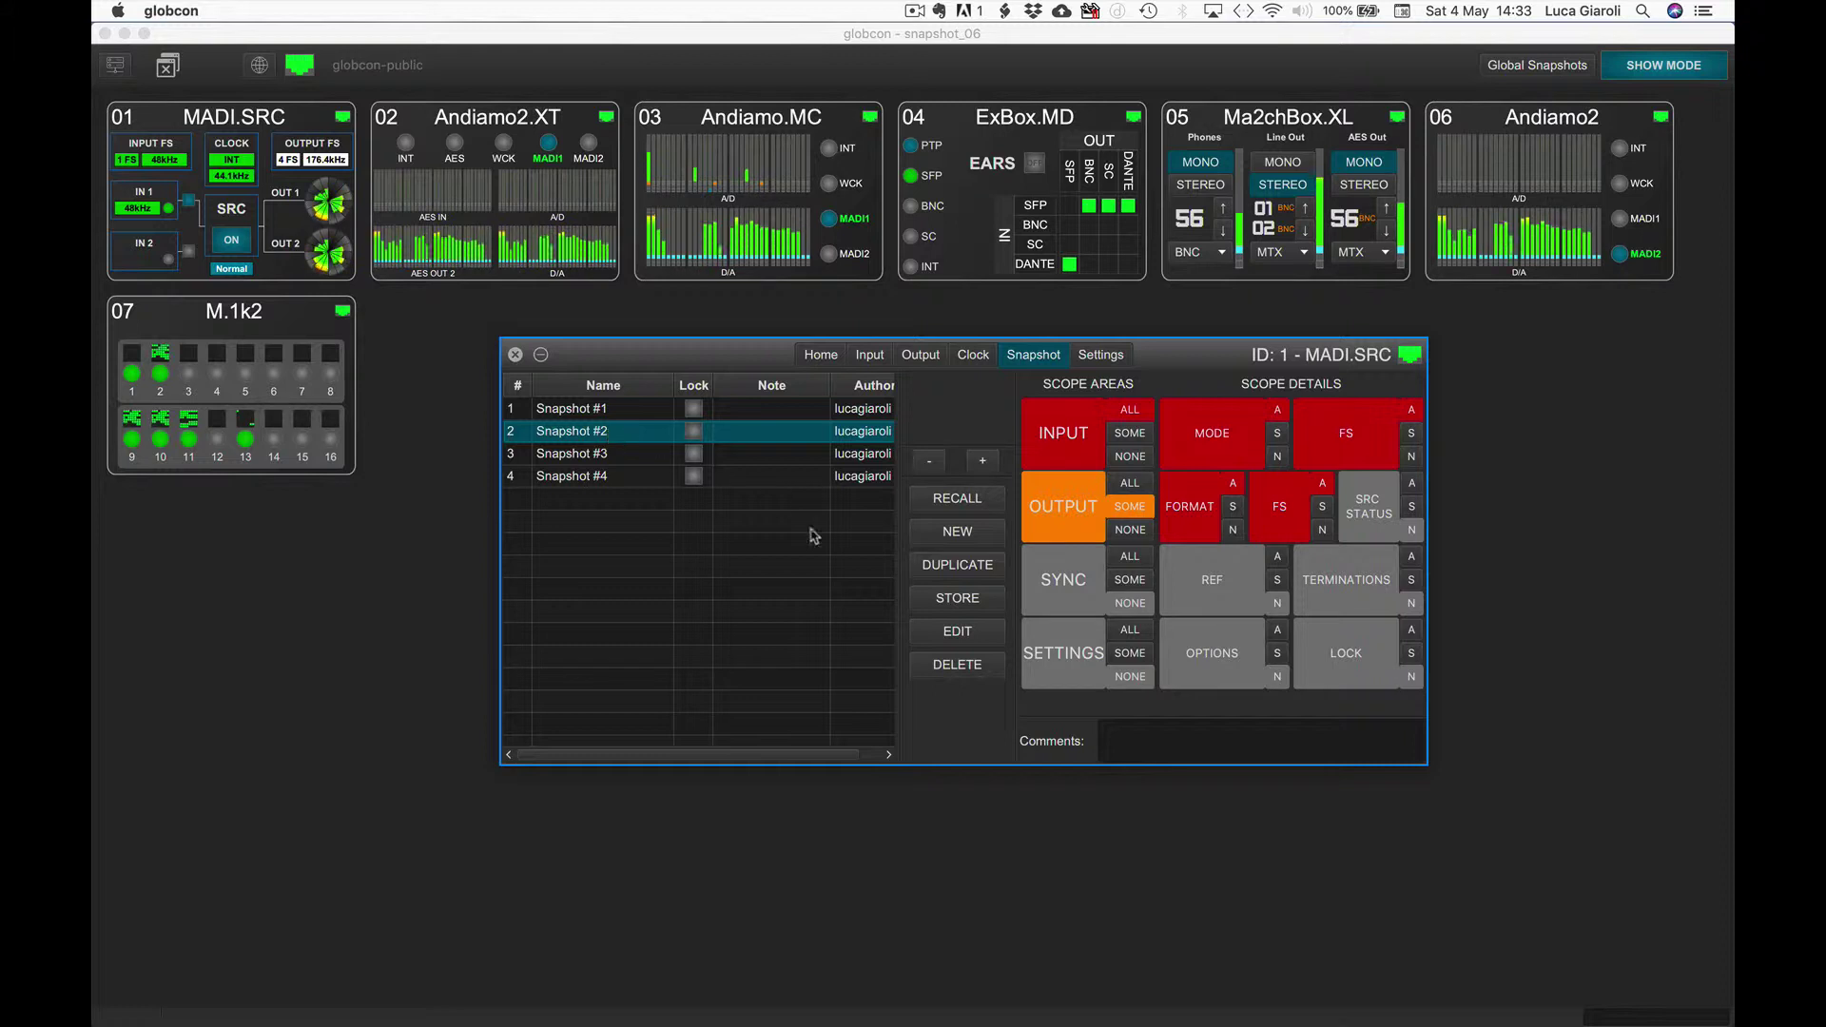
left_click(956, 631)
left_click(939, 532)
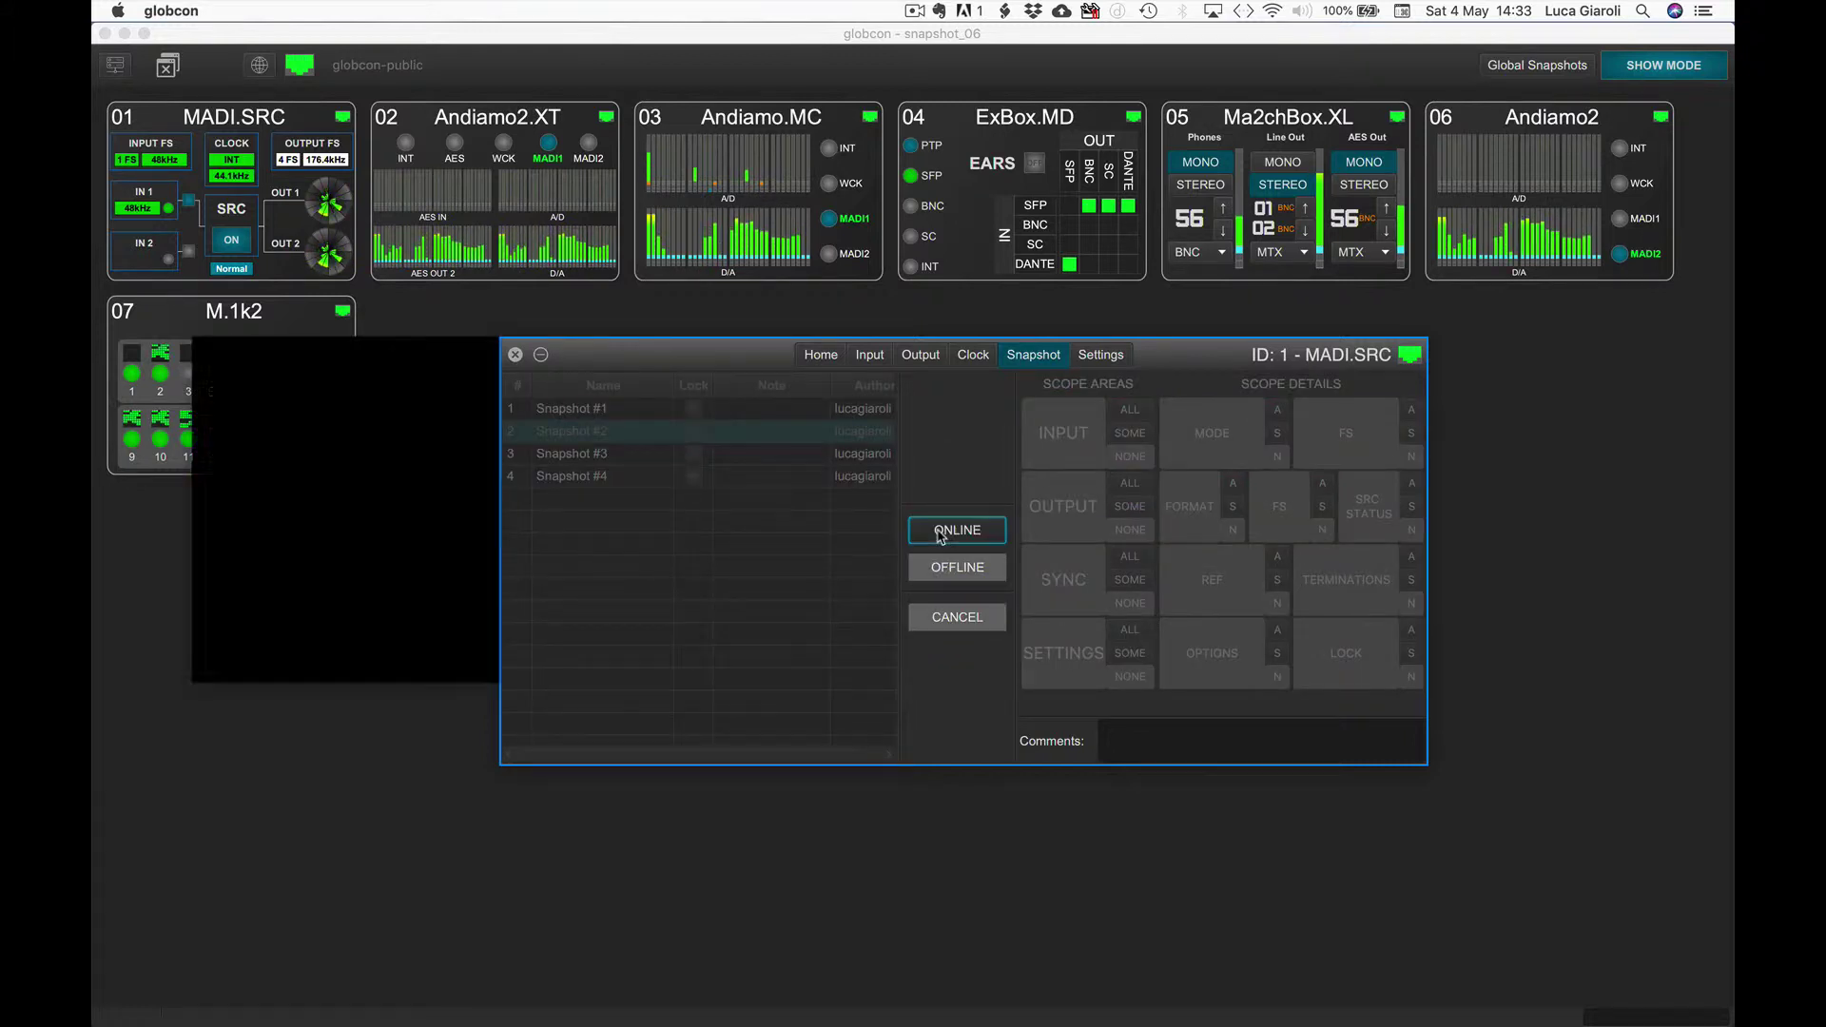
left_click(823, 356)
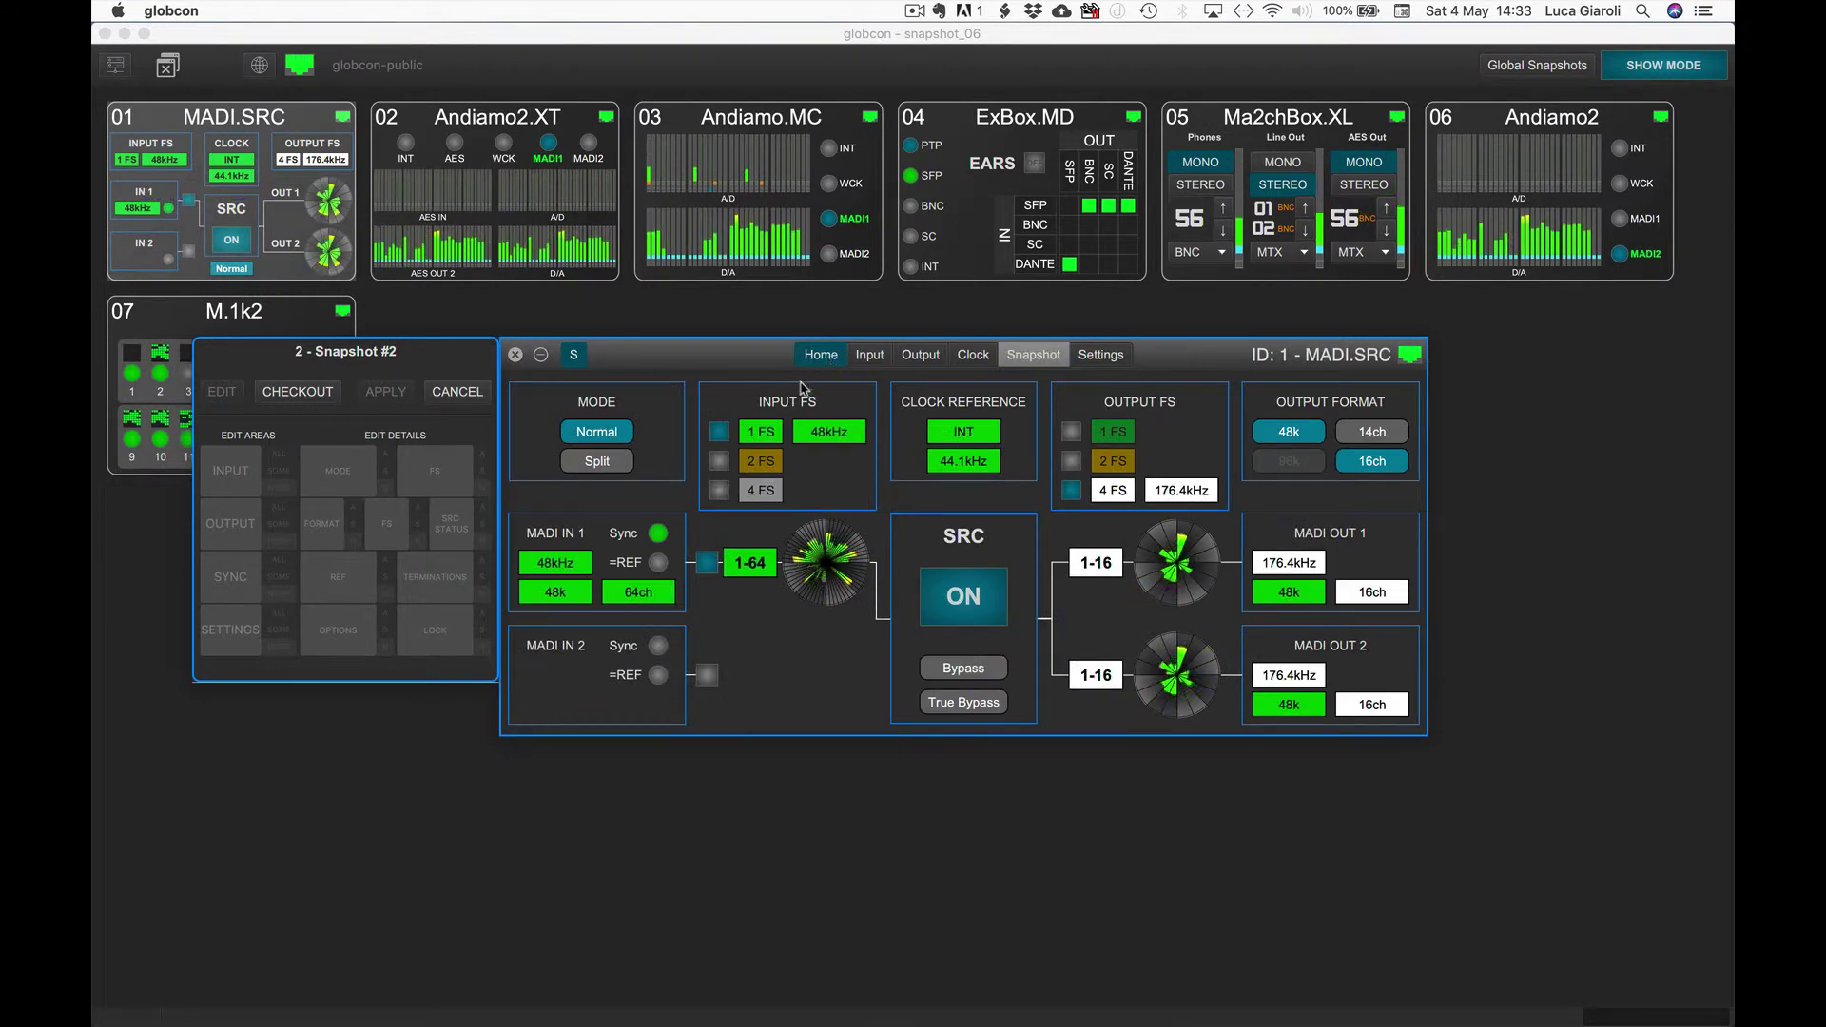
left_click(719, 462)
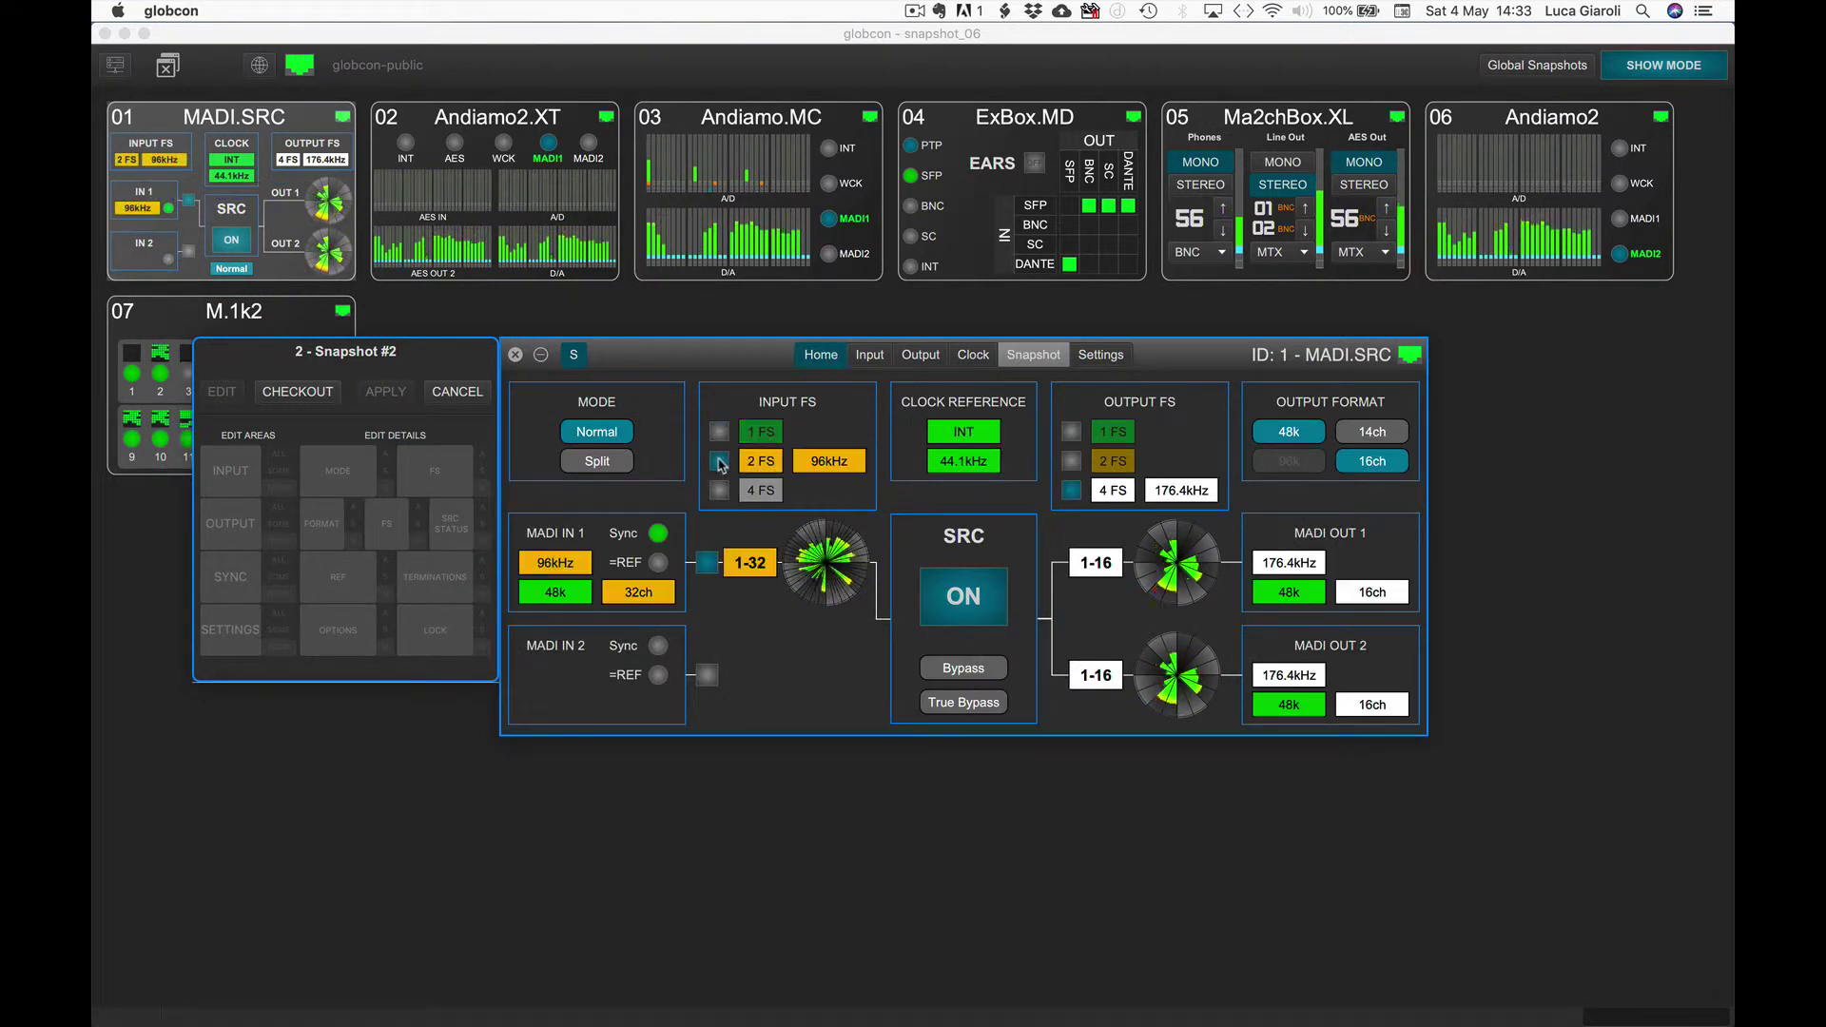
left_click(1070, 461)
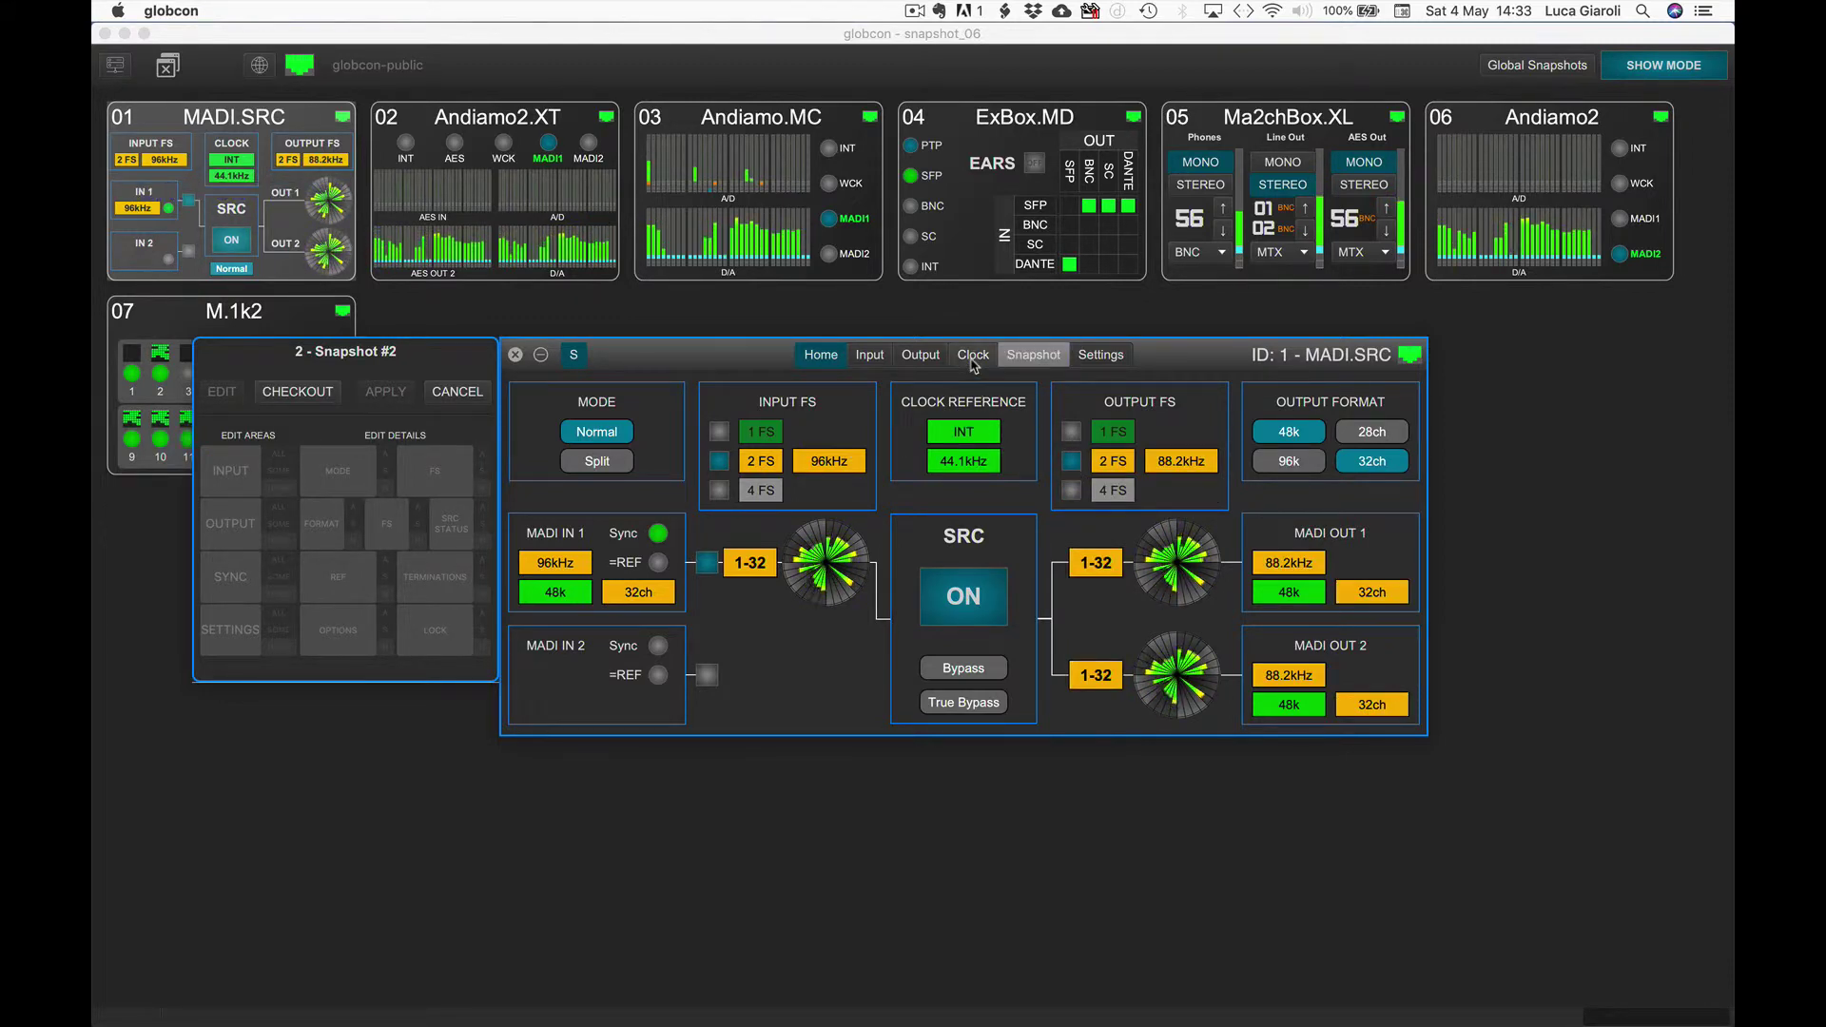
left_click(1288, 461)
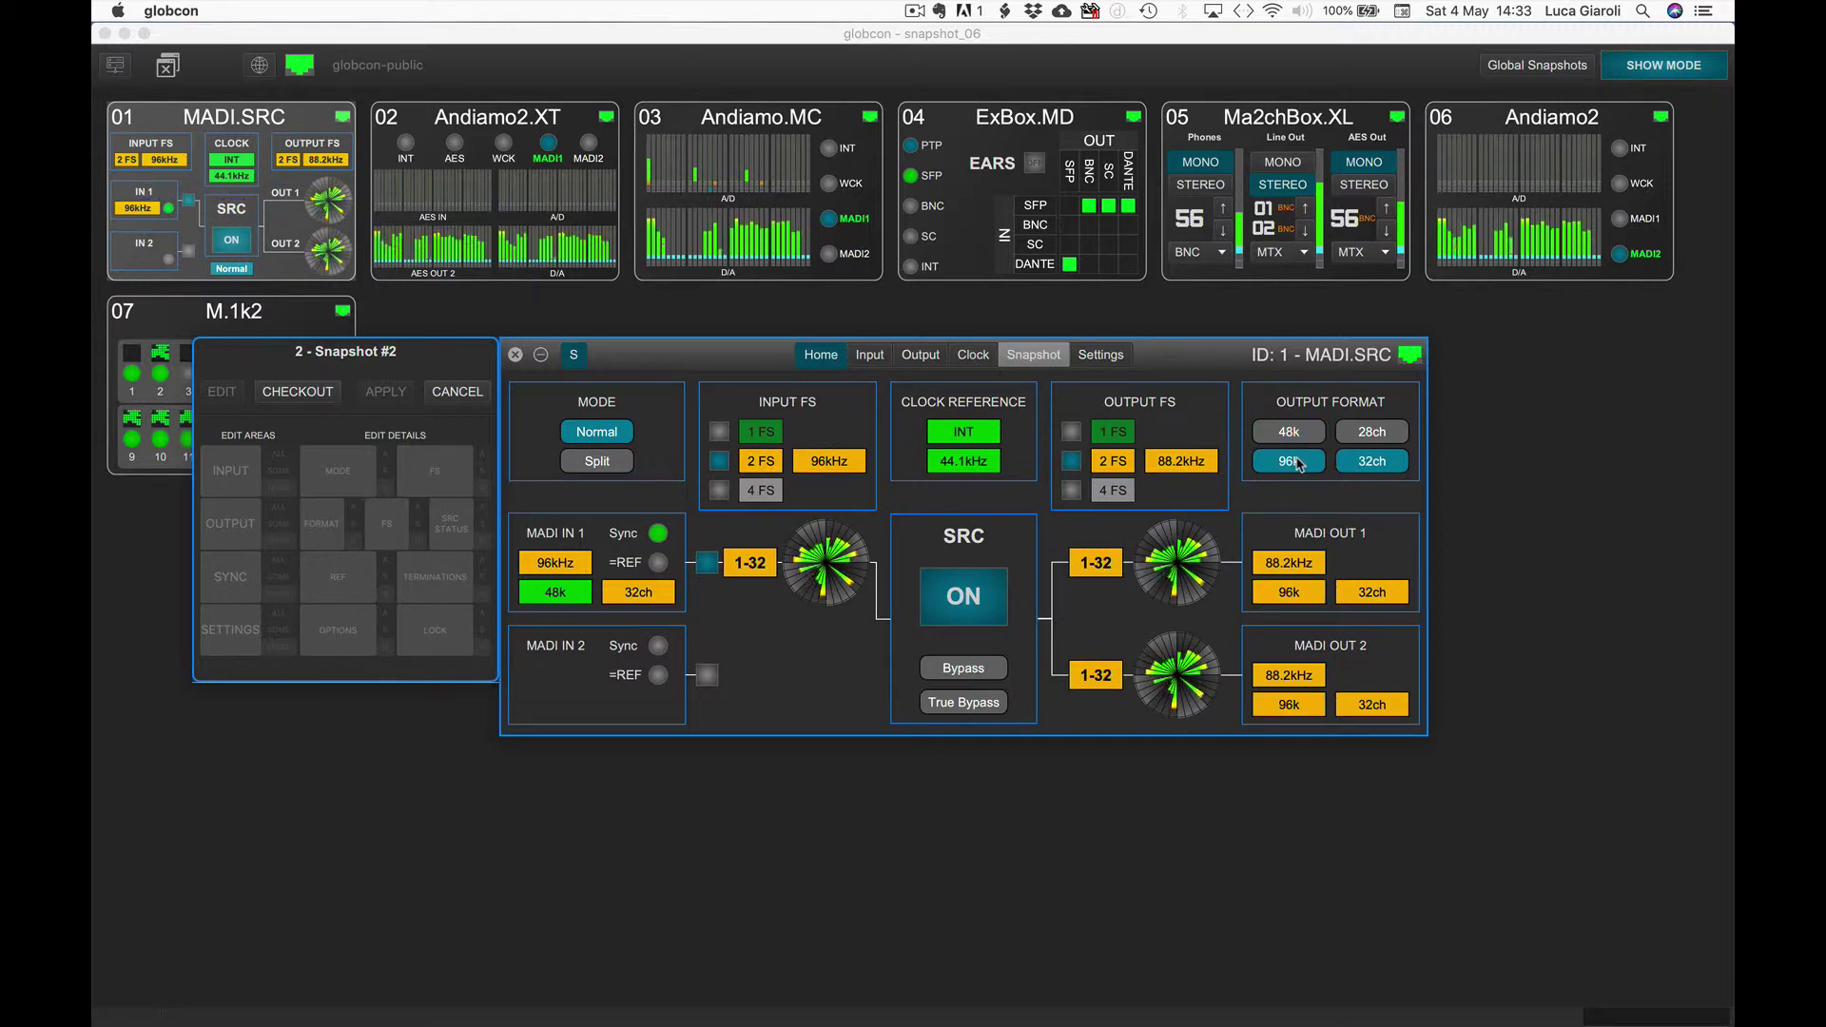
Step: Set WCK IN as the MADI output reference and check out the changes made for Snapshot #2
left_click(989, 358)
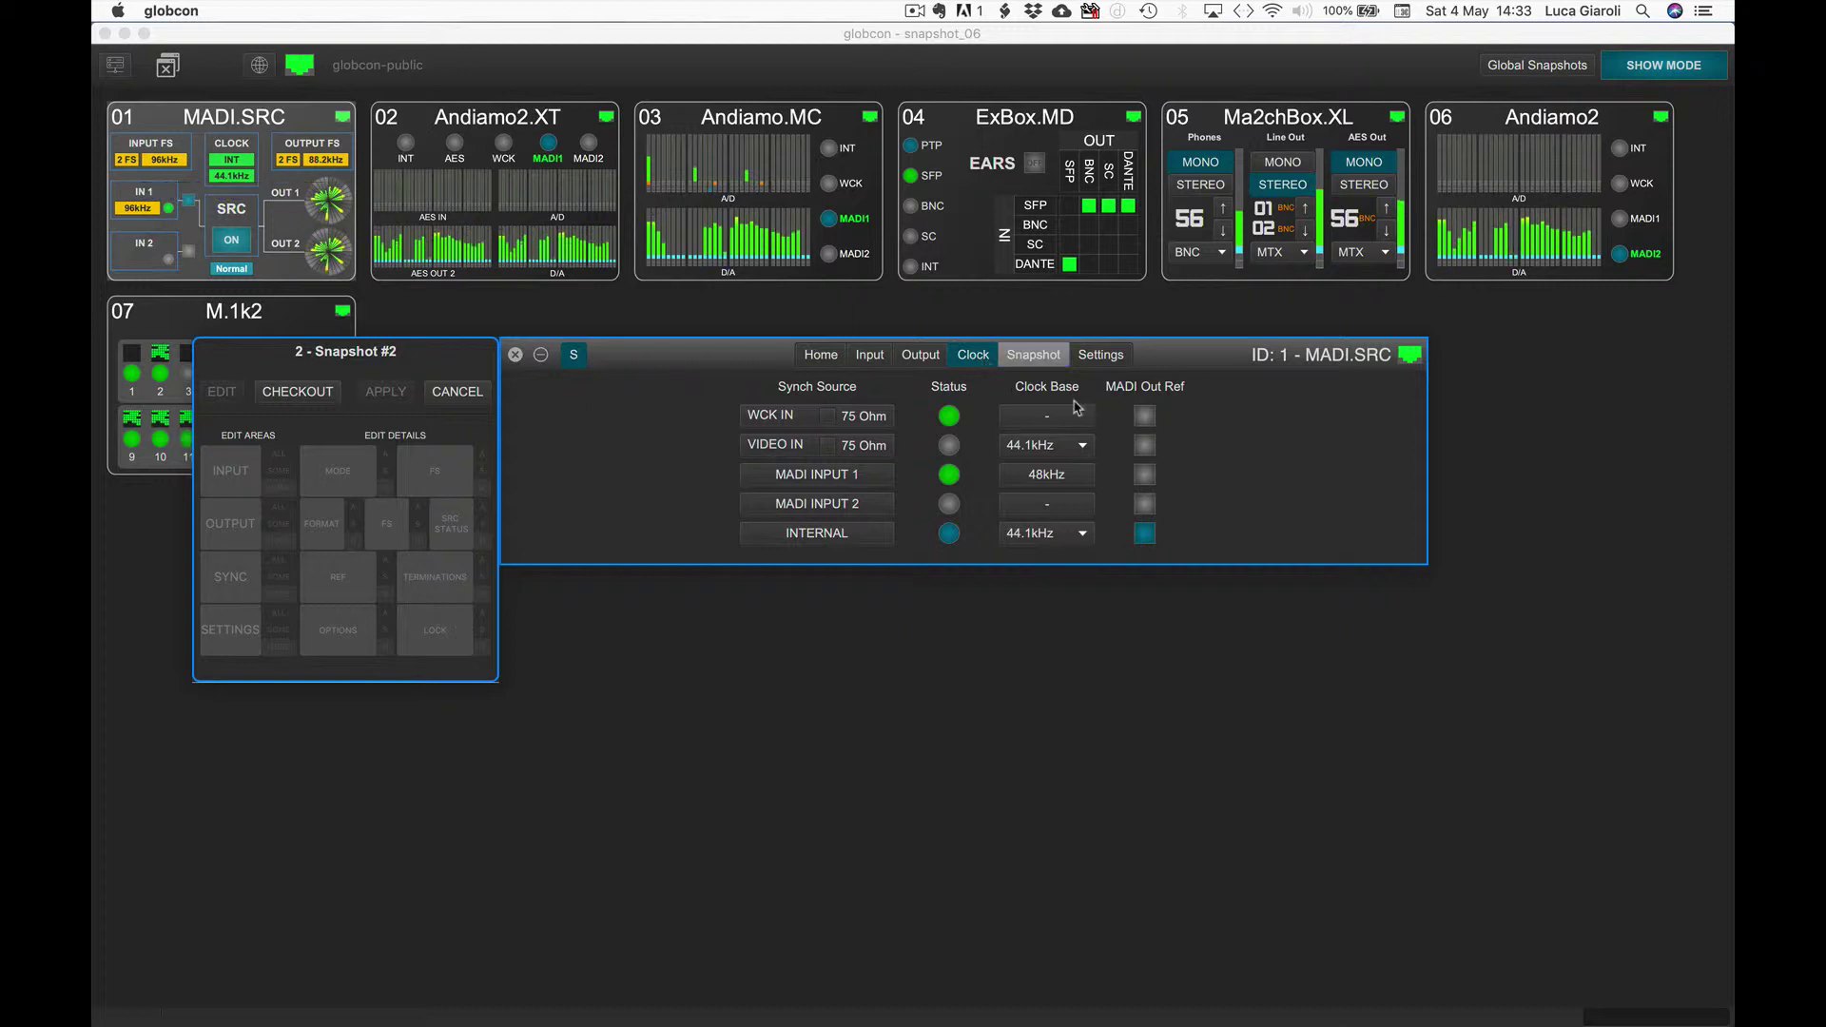
left_click(1144, 415)
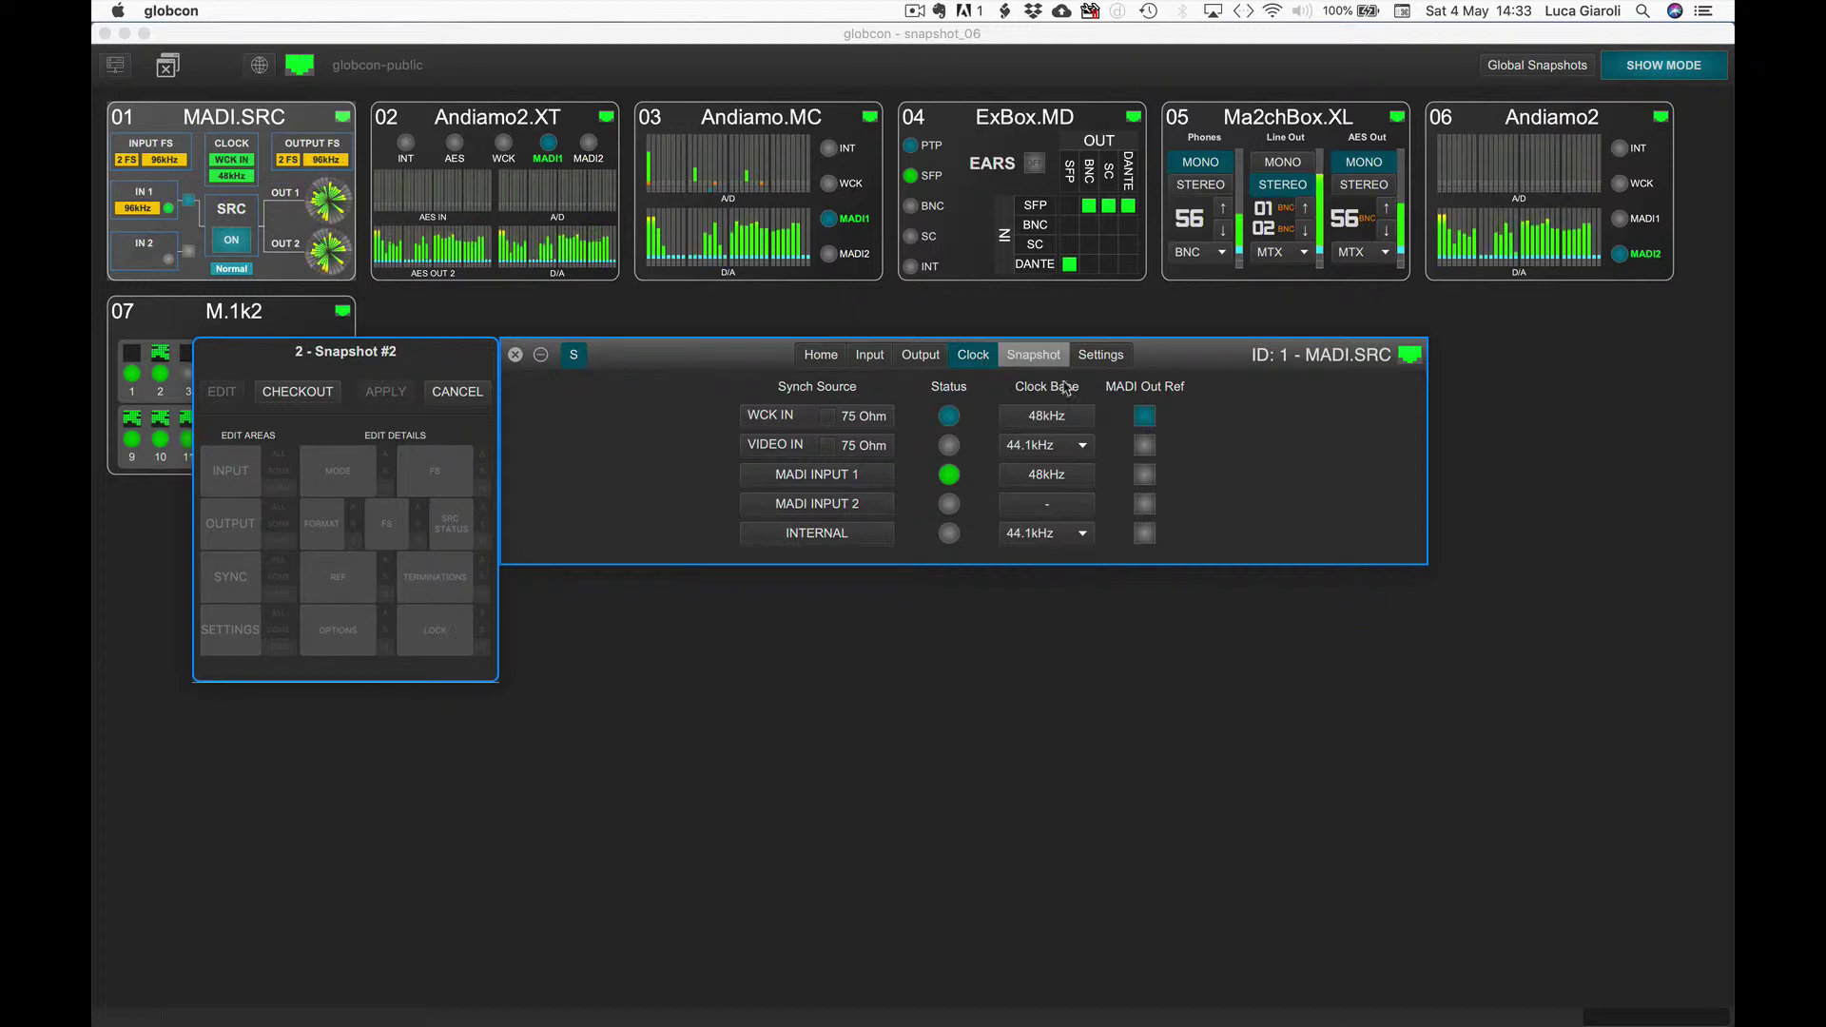
left_click(1037, 356)
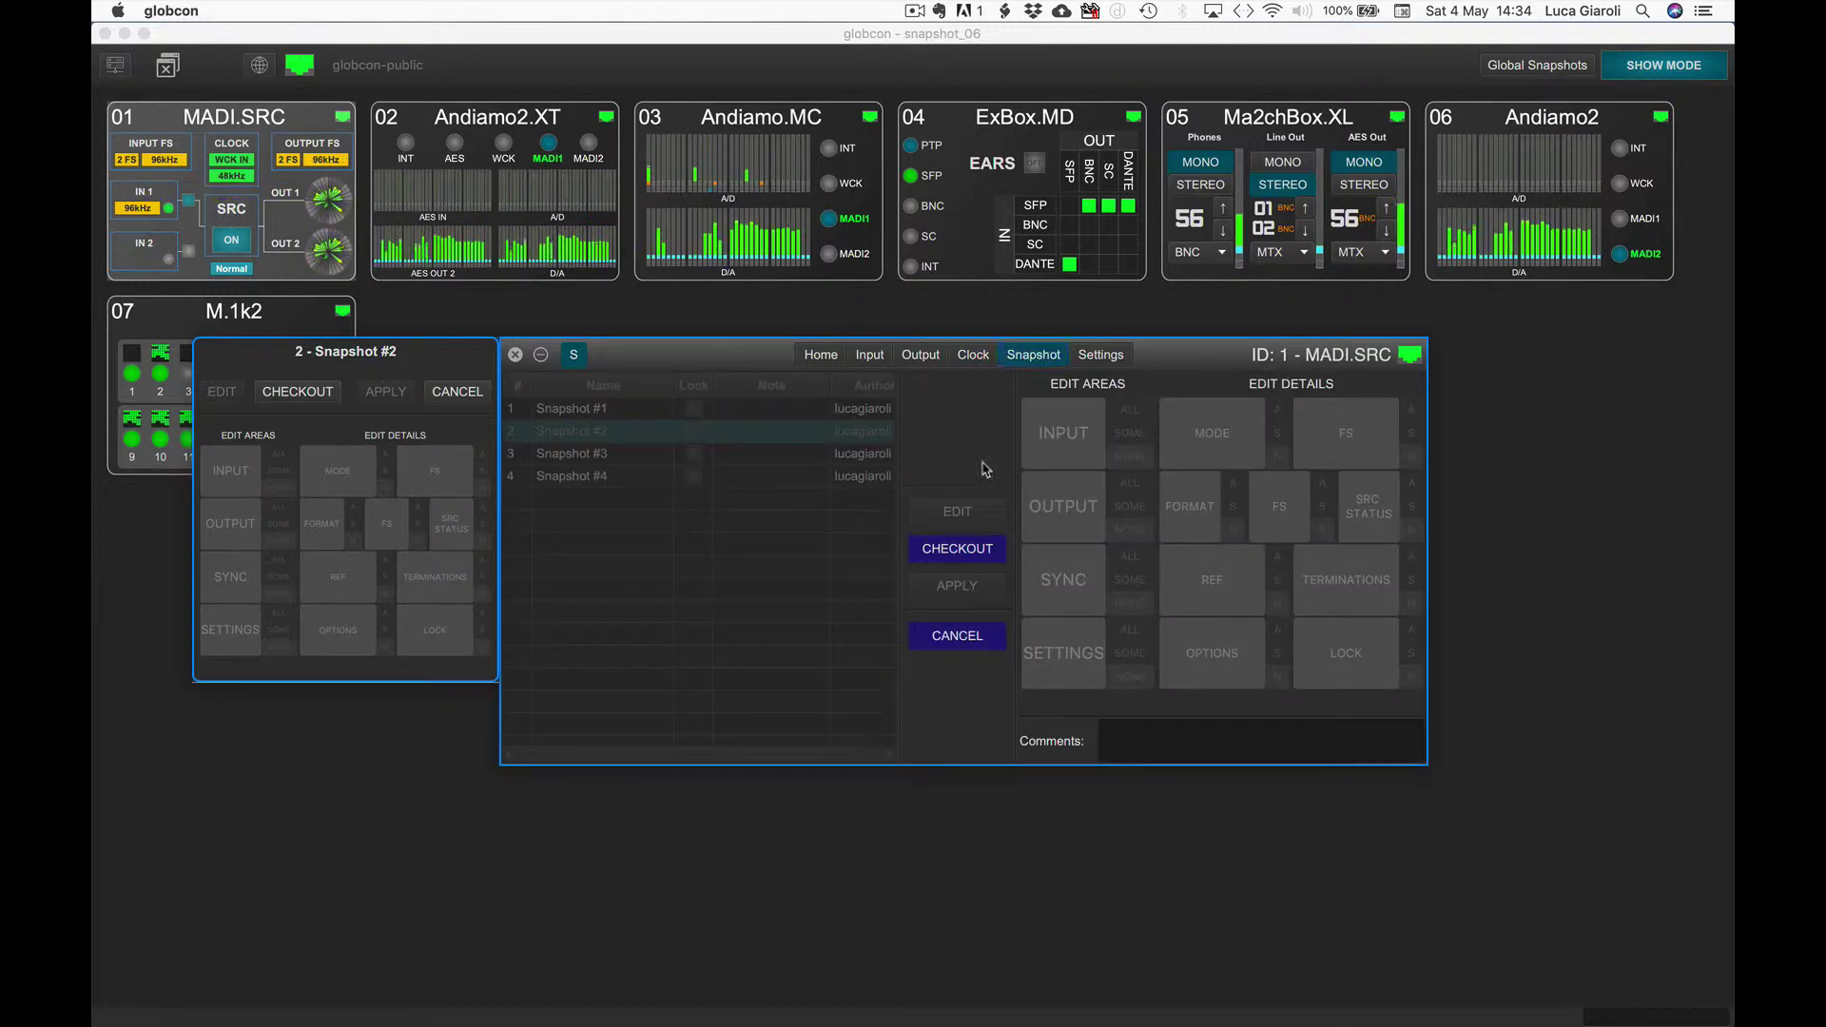
left_click(956, 550)
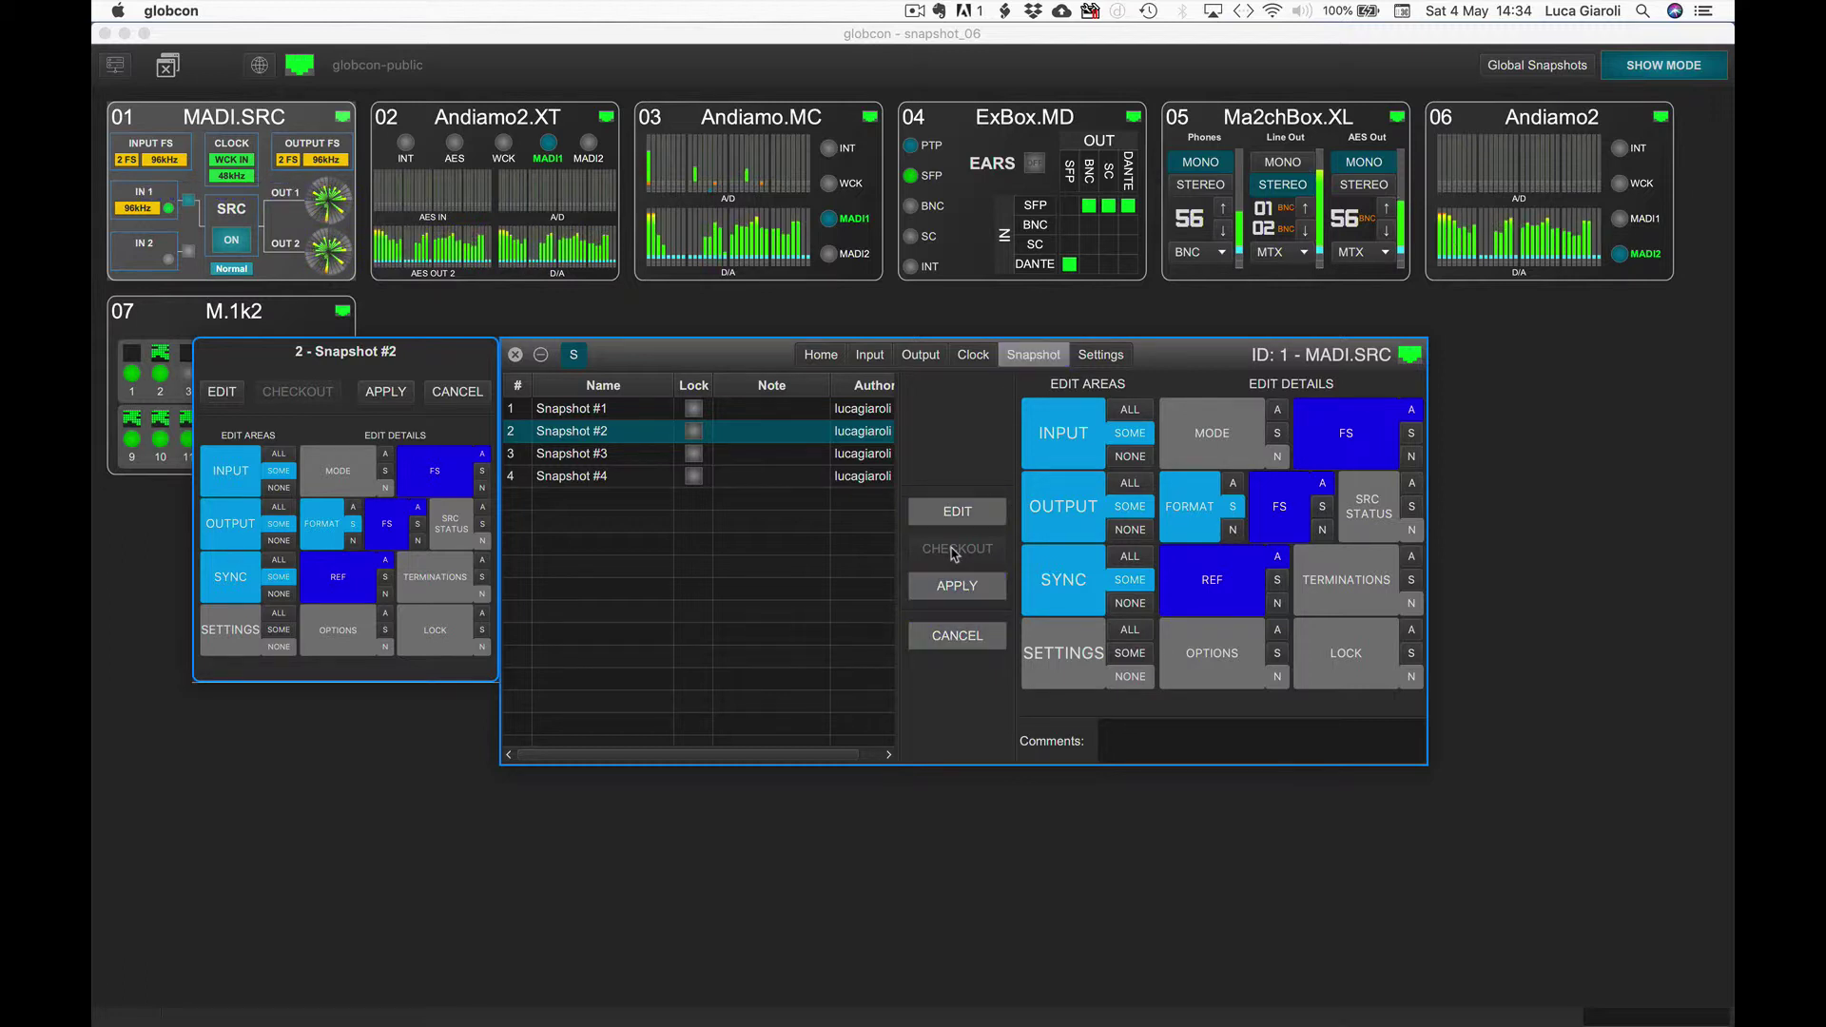
Step: Include the SRC status in the edit scope of Snapshot #2 and apply the edit to the snapshot
left_click(1227, 429)
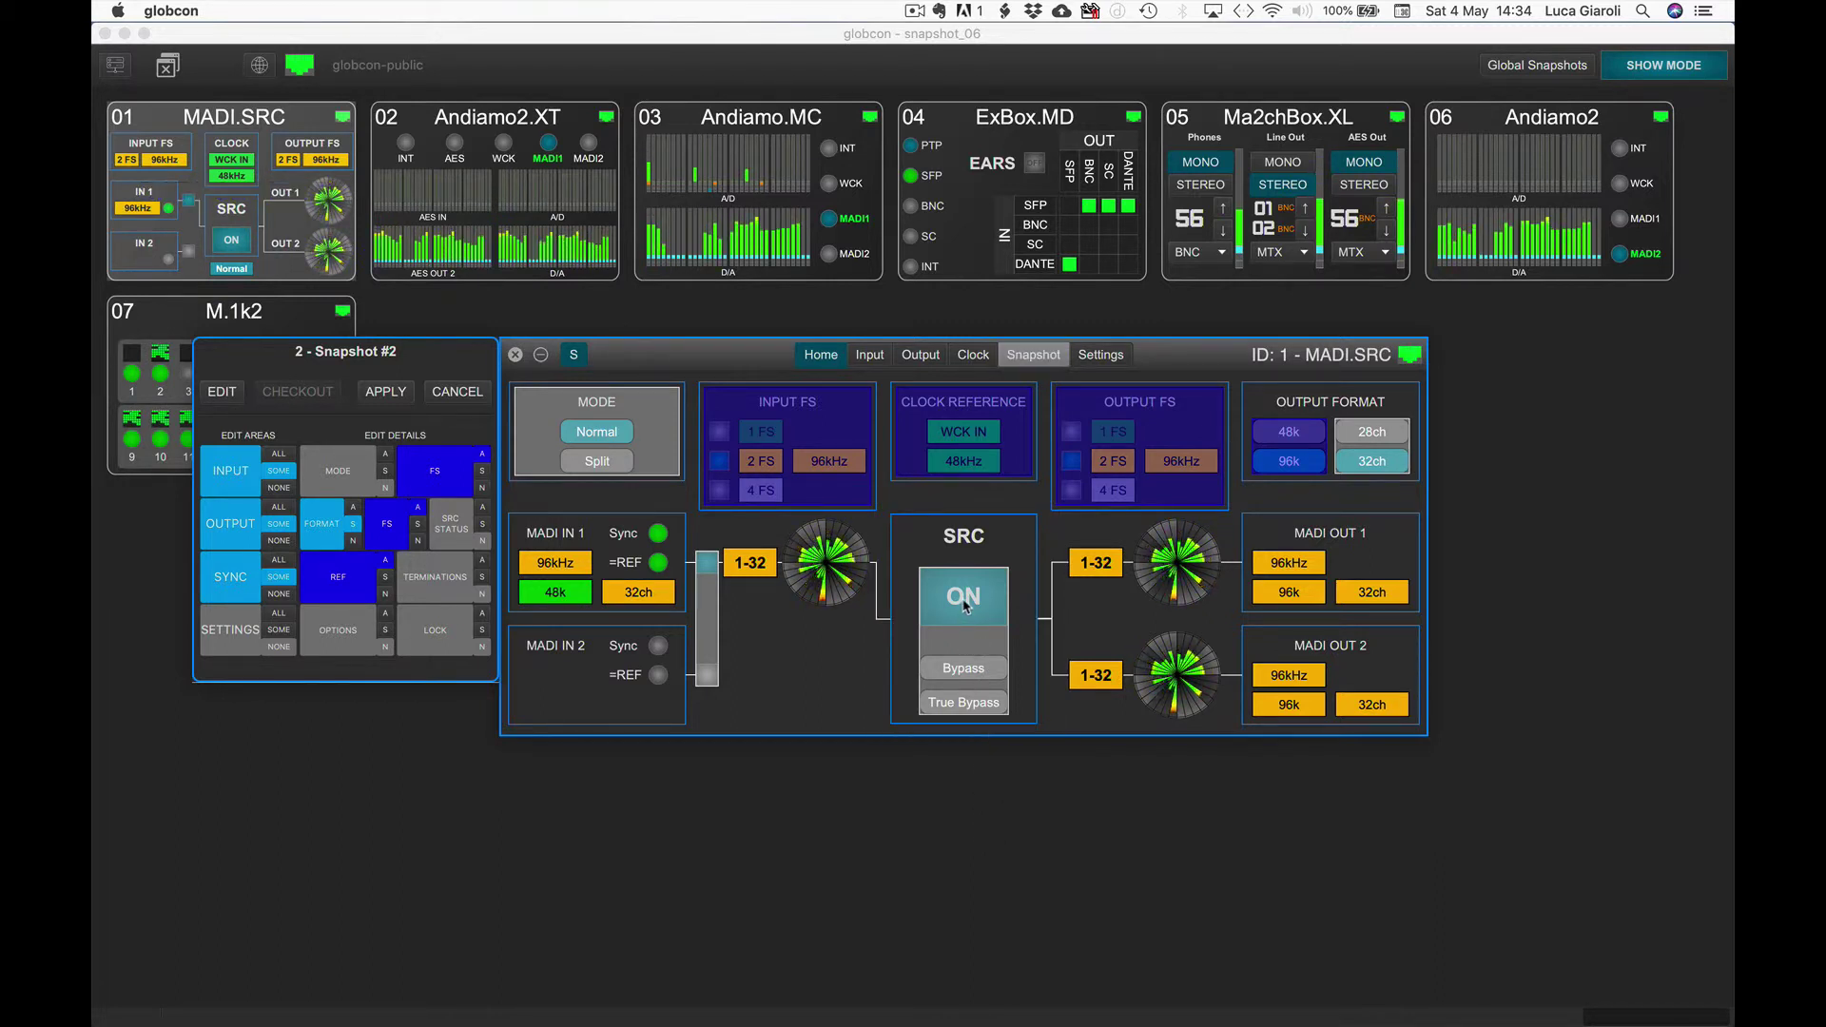
left_click(1034, 354)
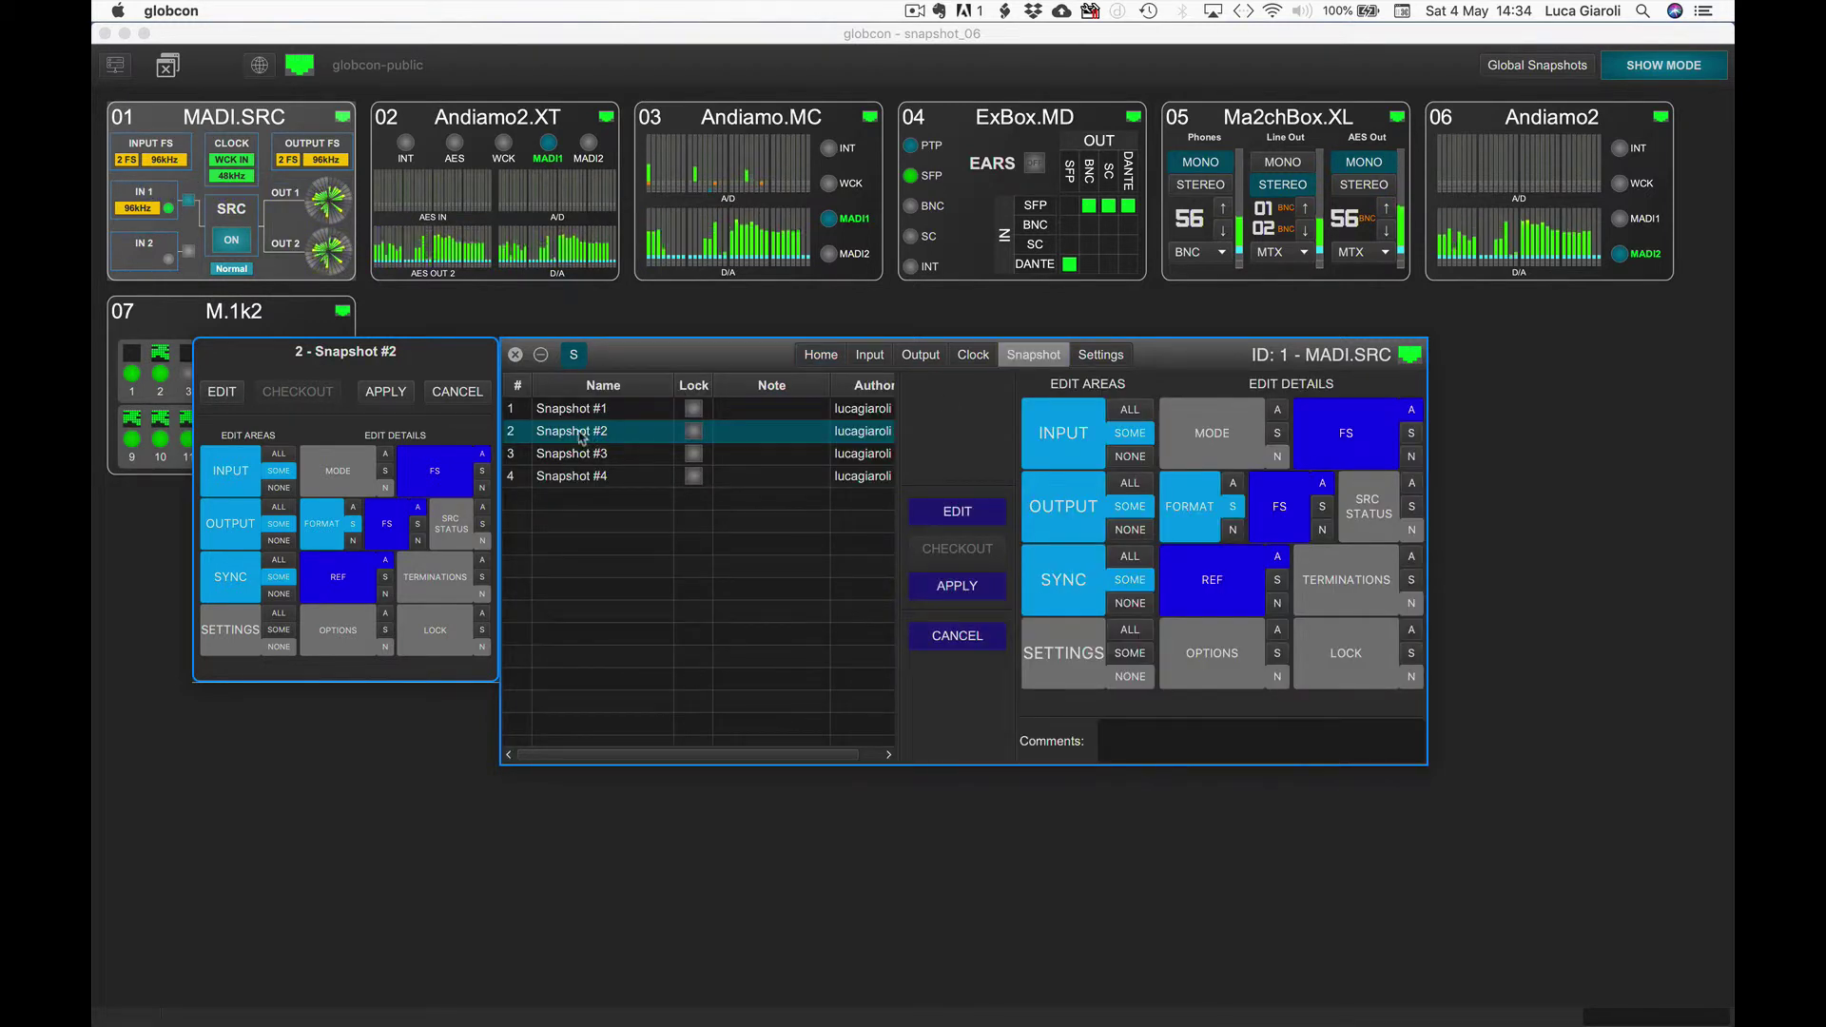
left_click(816, 359)
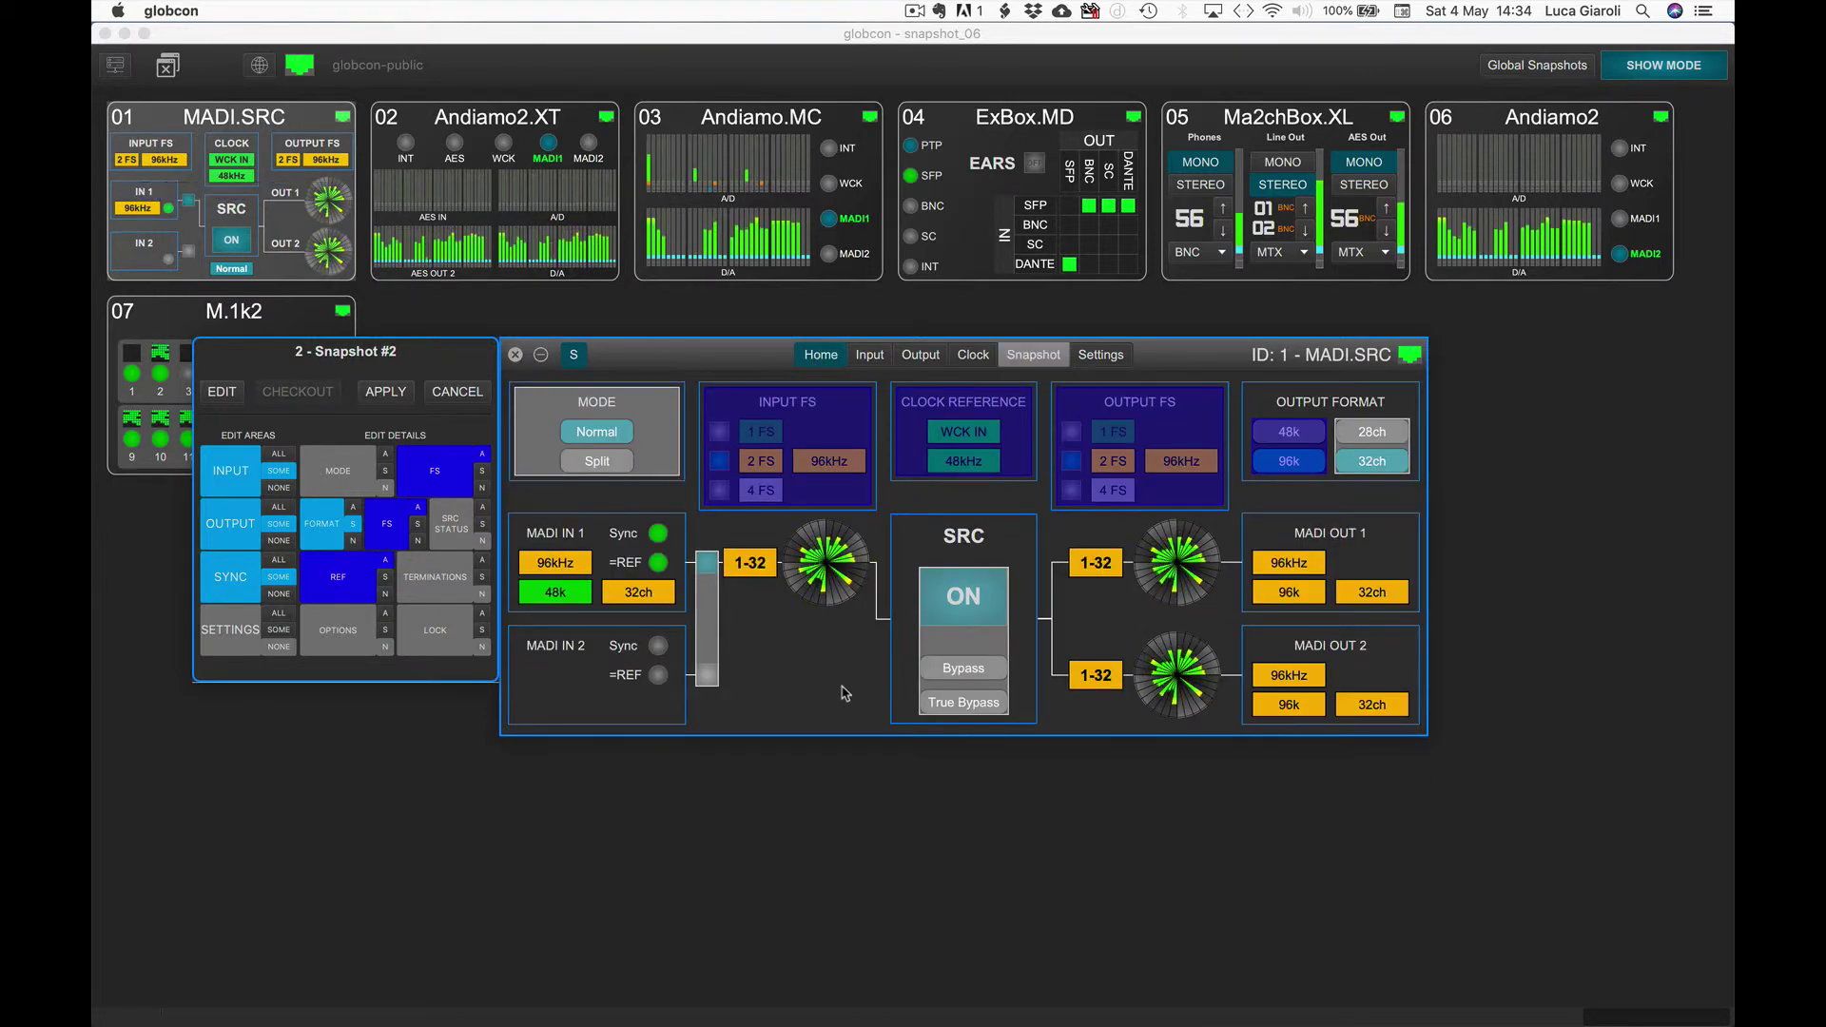
left_click(962, 599)
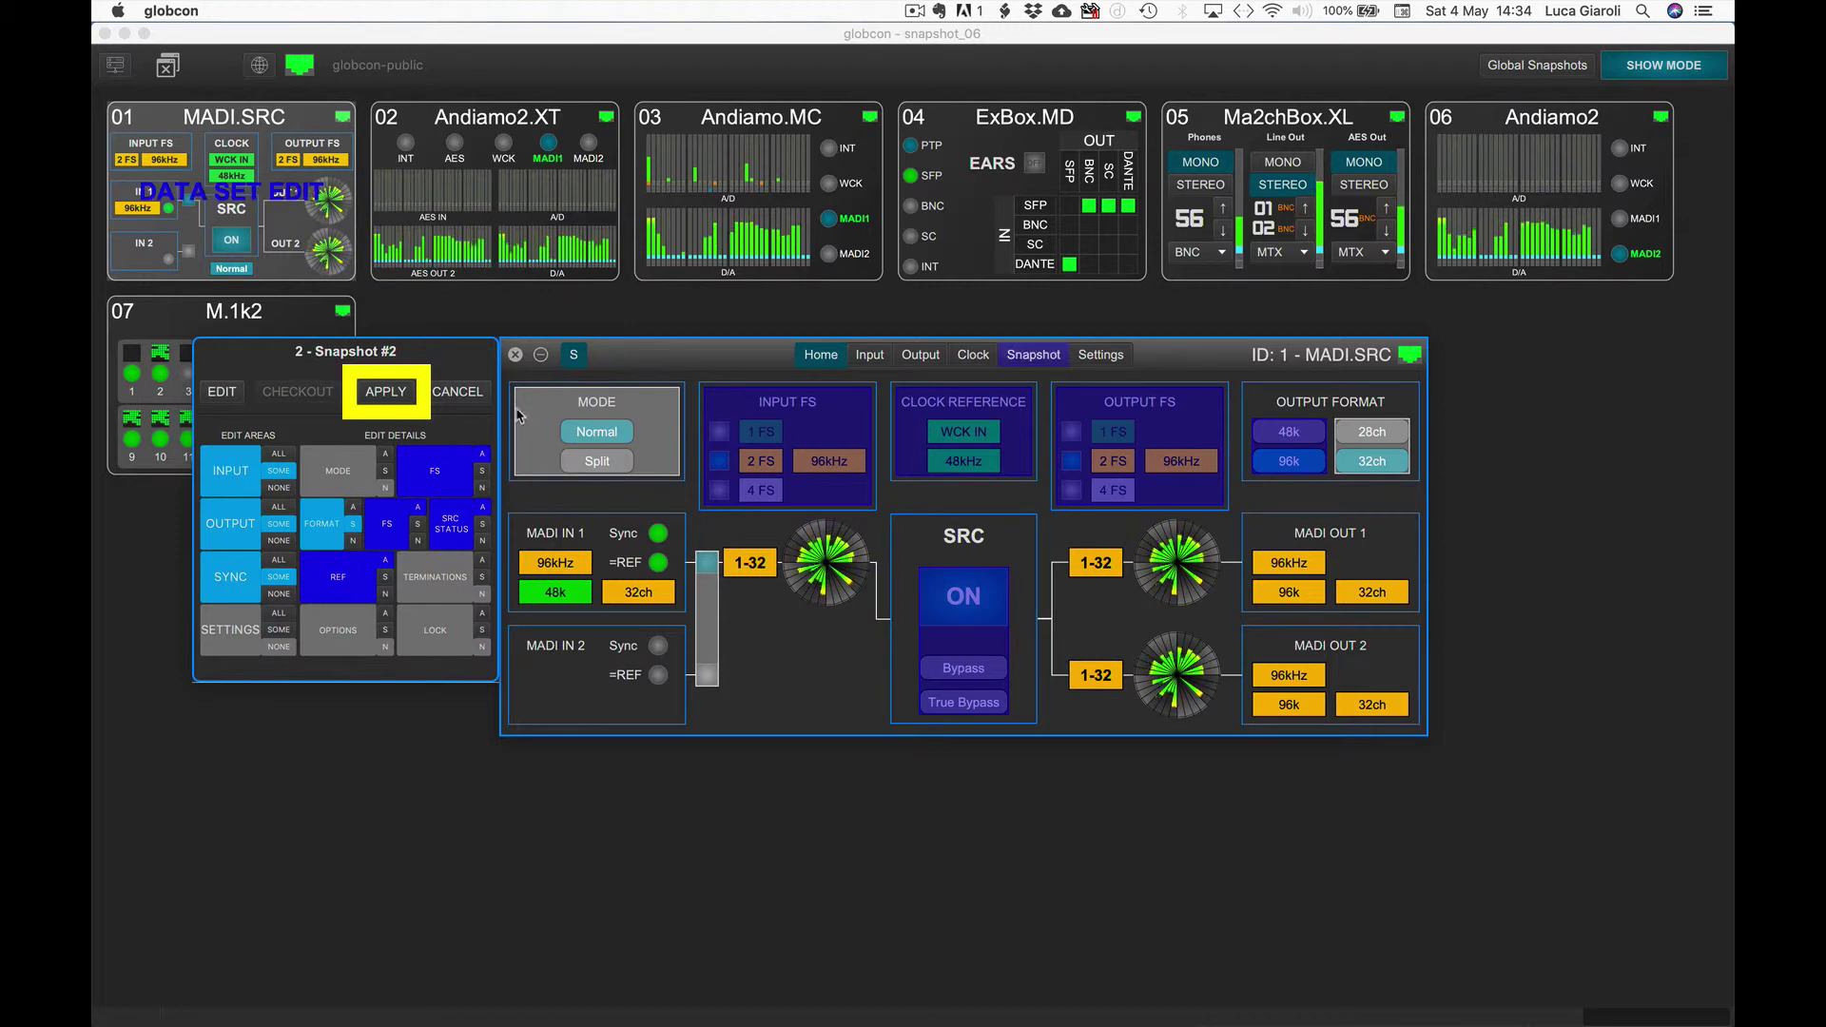
left_click(1050, 363)
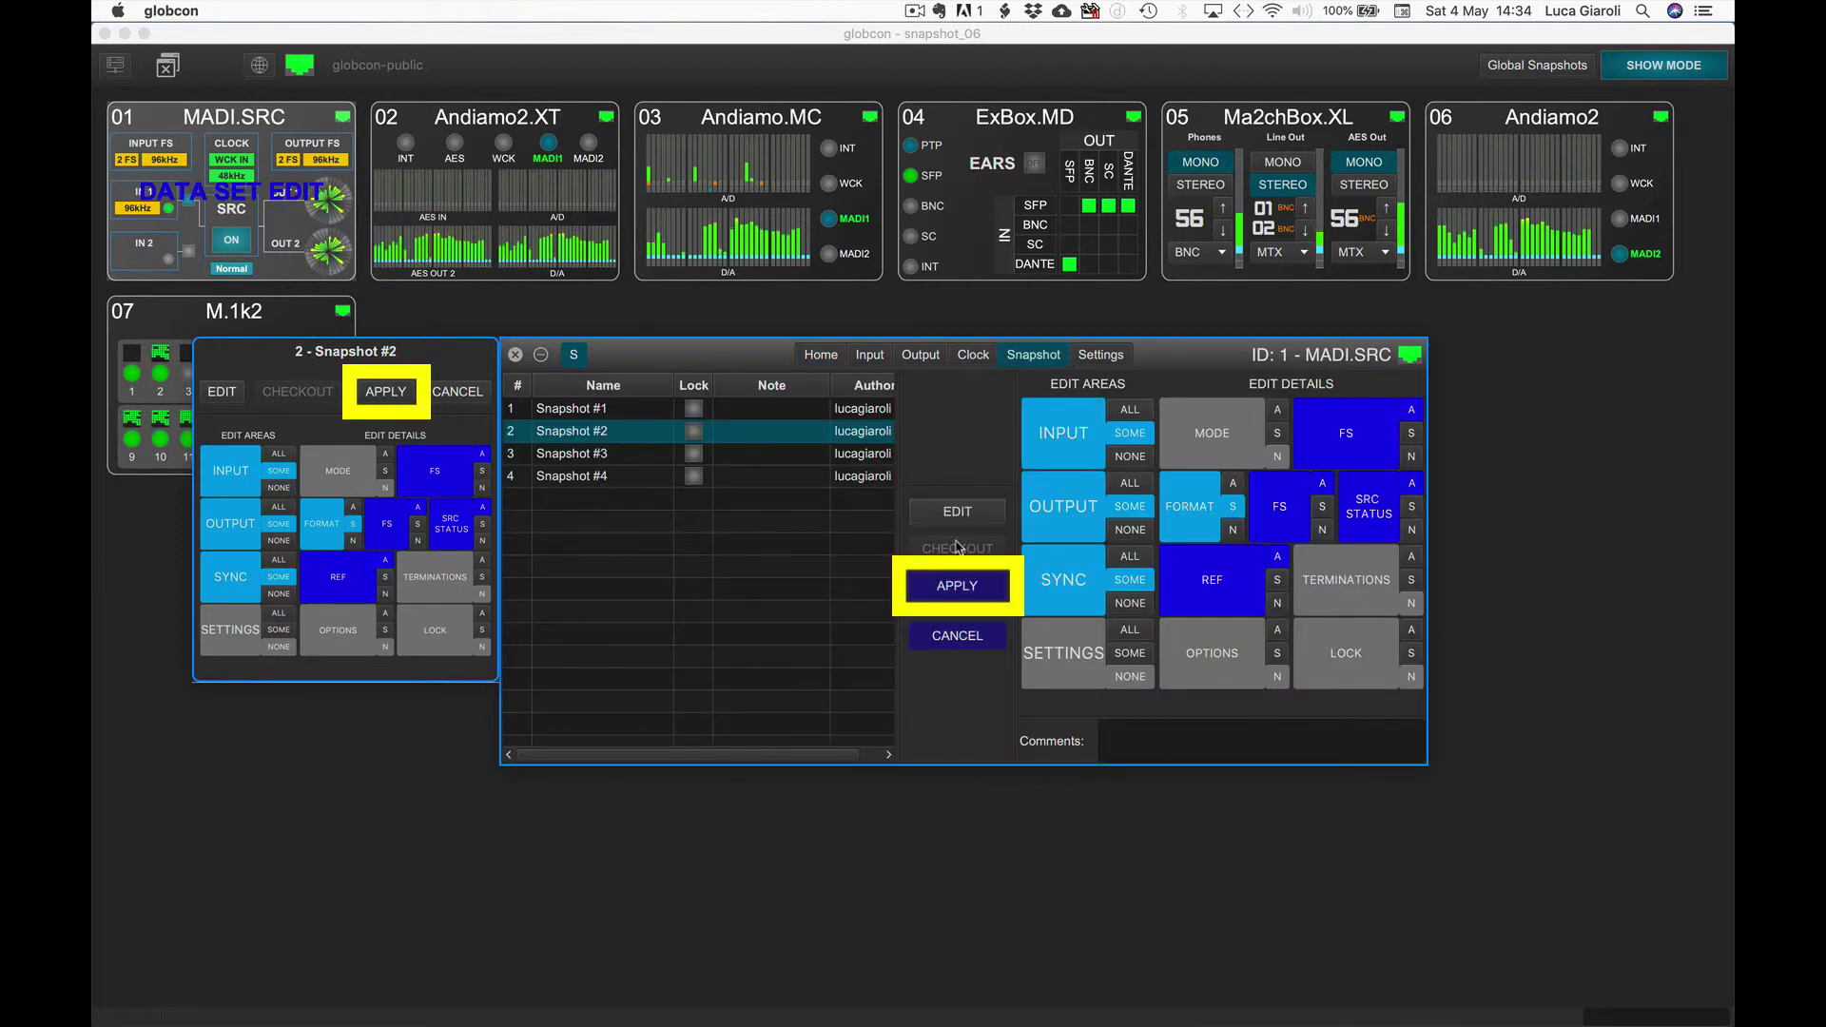
left_click(955, 585)
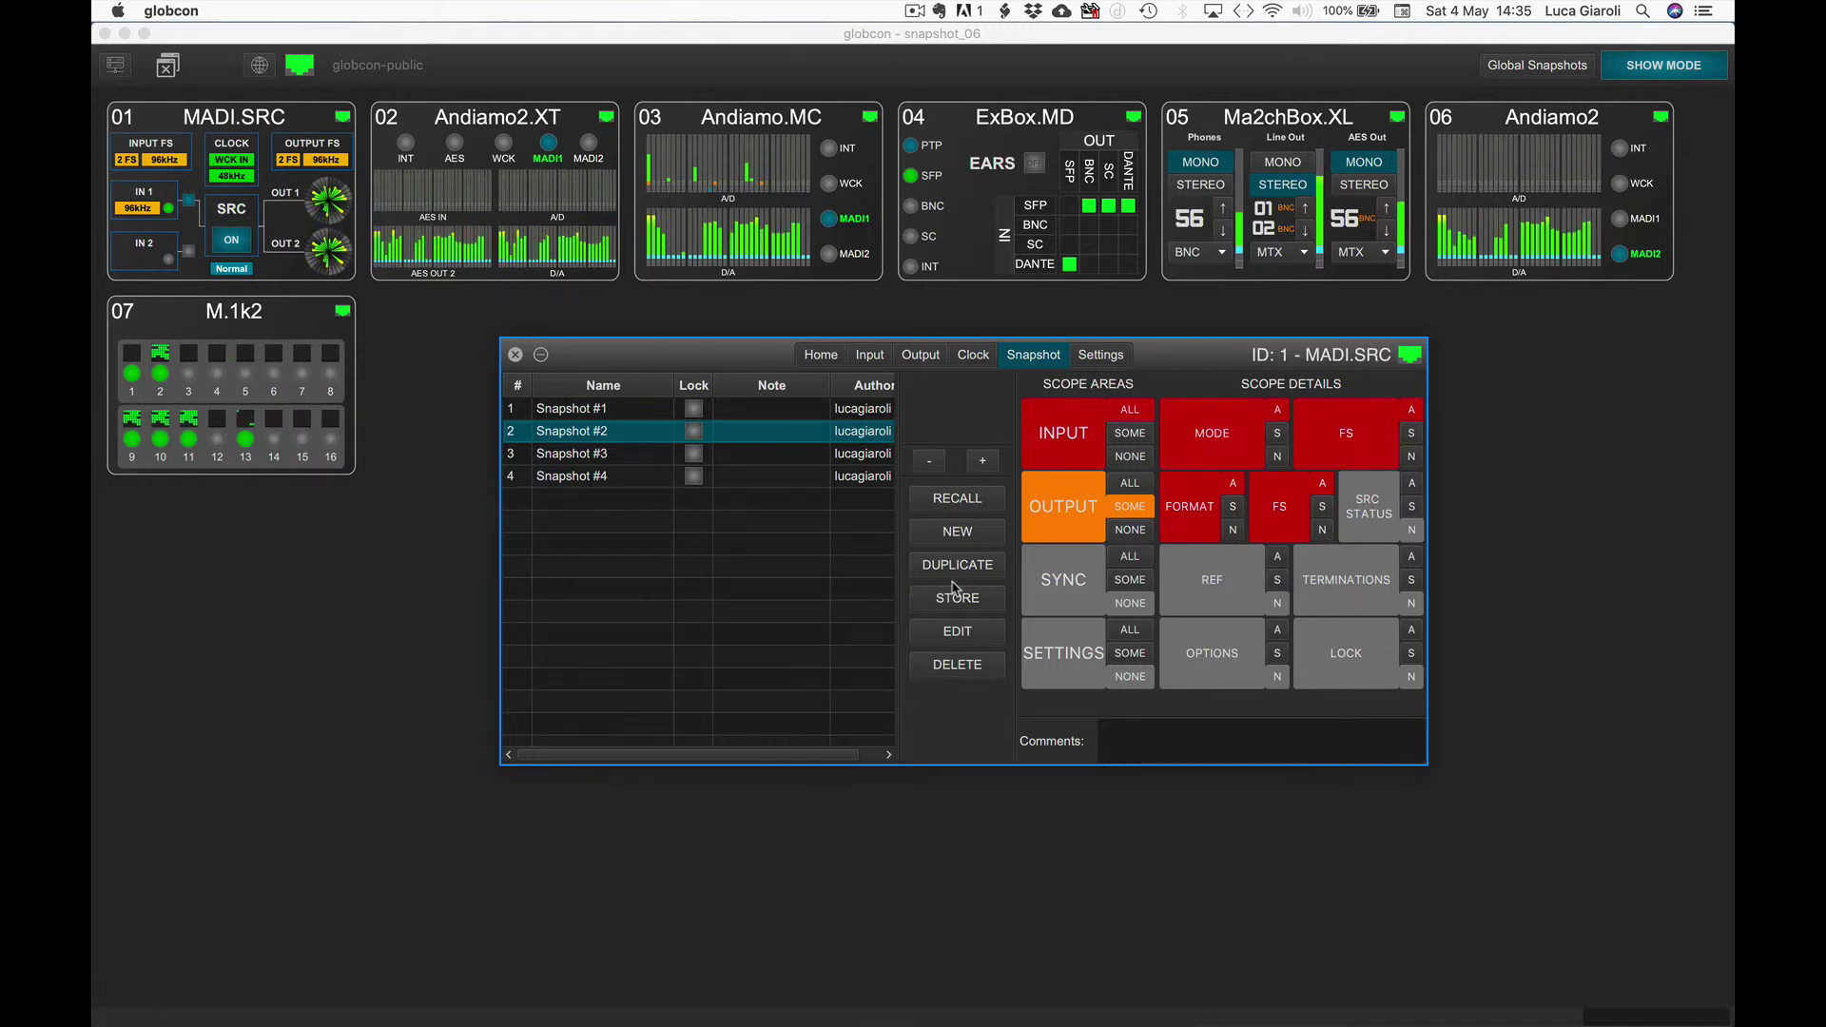
Step: Set the input, output, sync and settings scope areas of Snapshot #2 to ALL and show the snapshot's stored parameters
left_click(1132, 416)
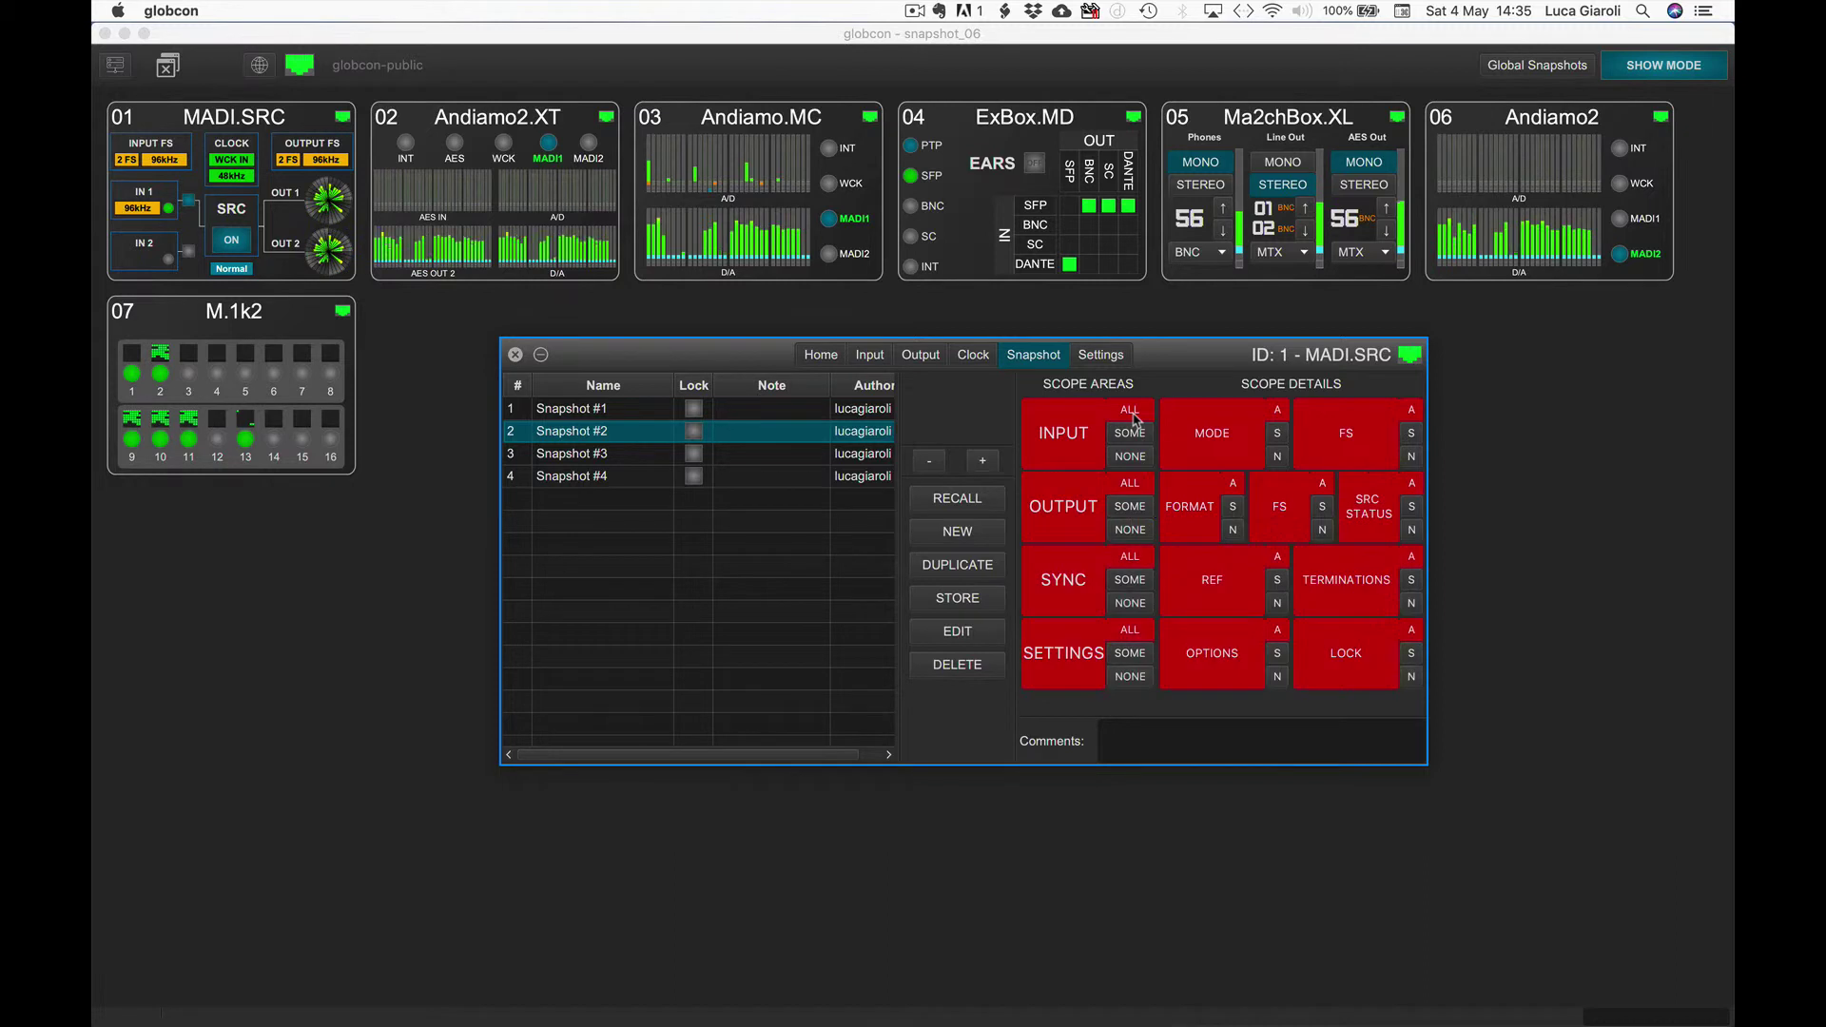
left_click(1219, 421)
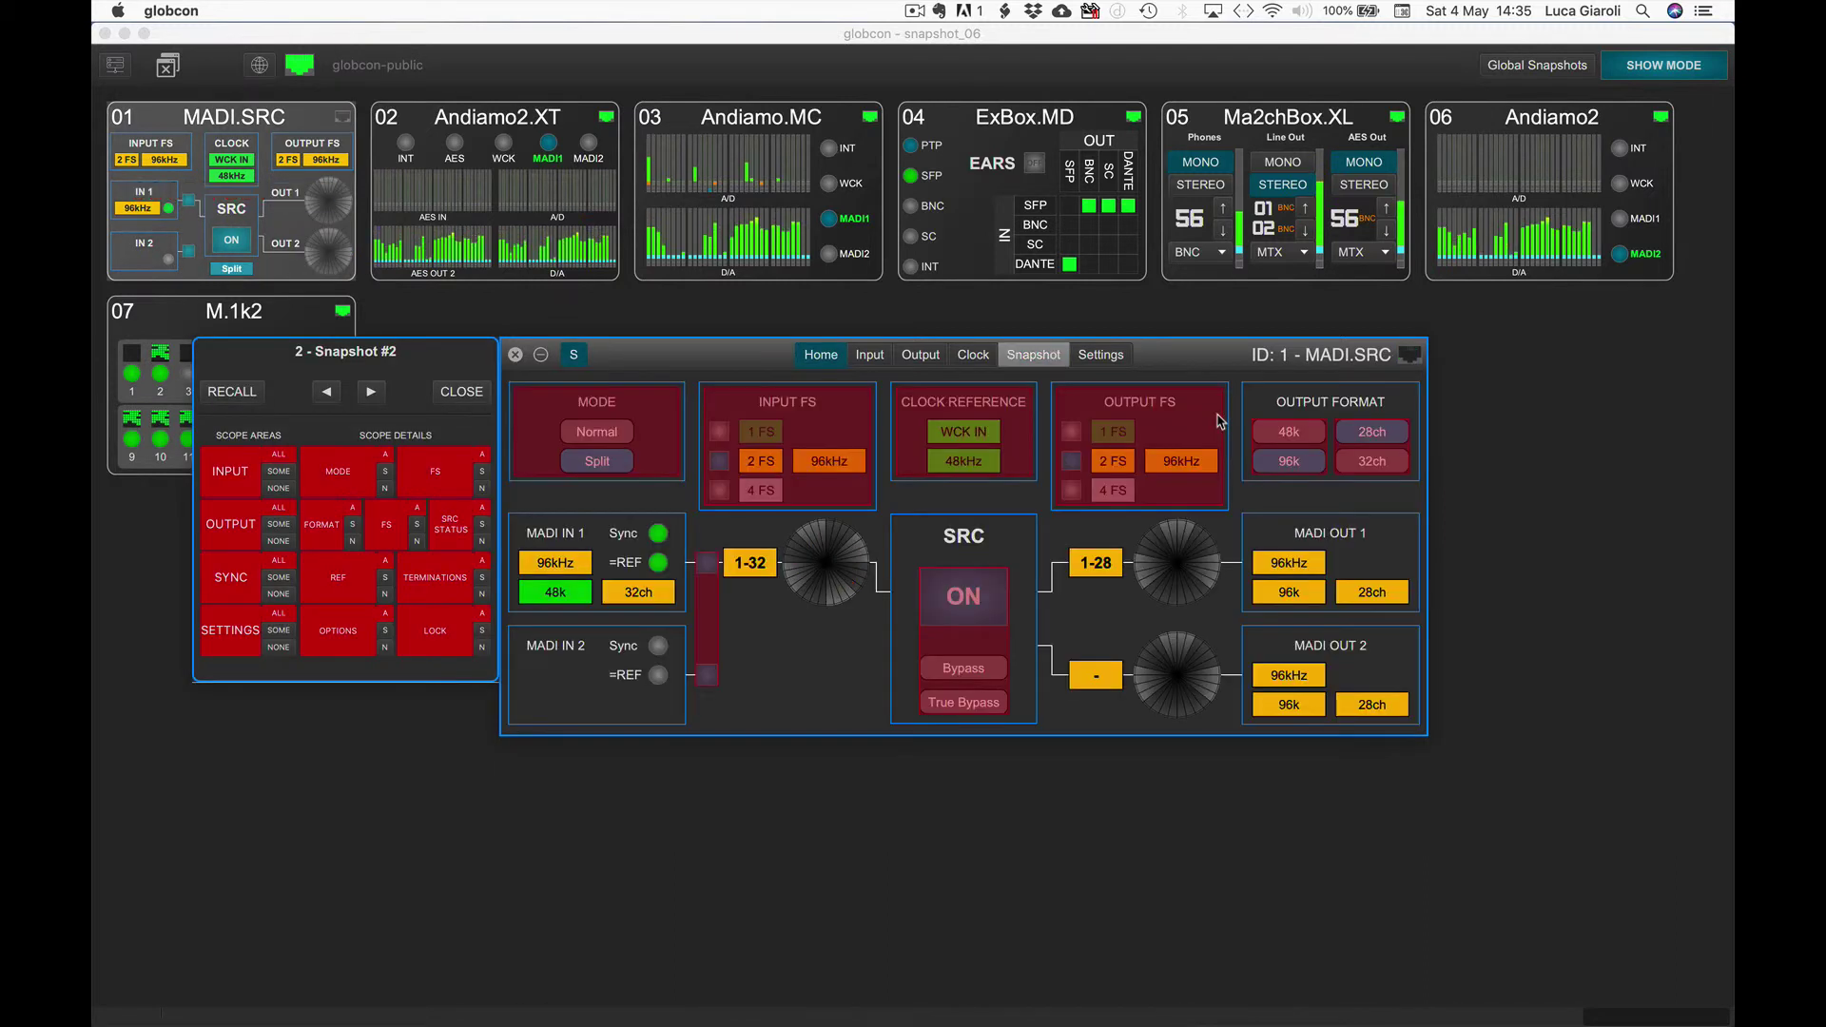